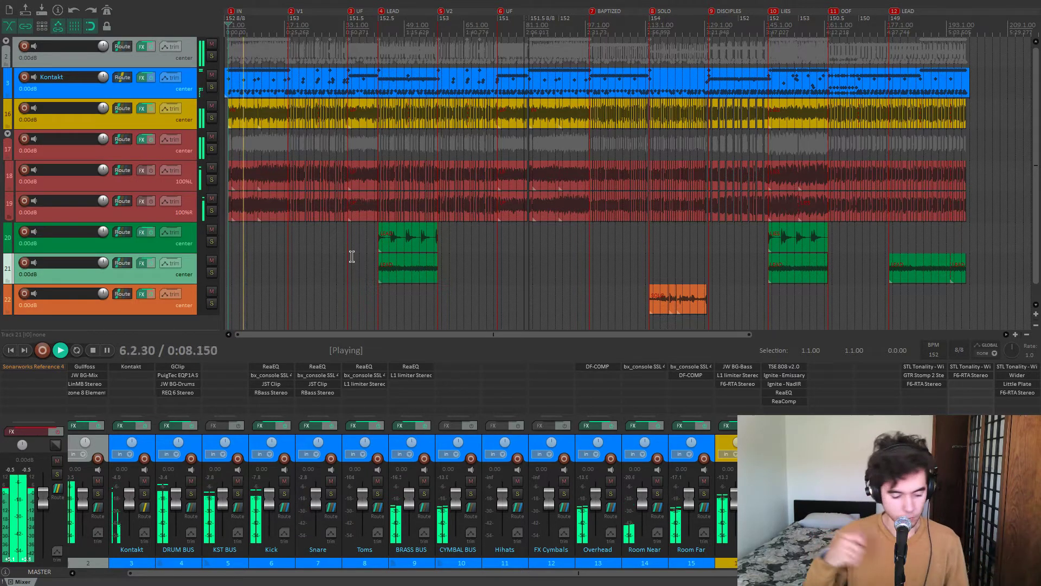
Stop the playback and return the edit cursor to measure 2.
key(space)
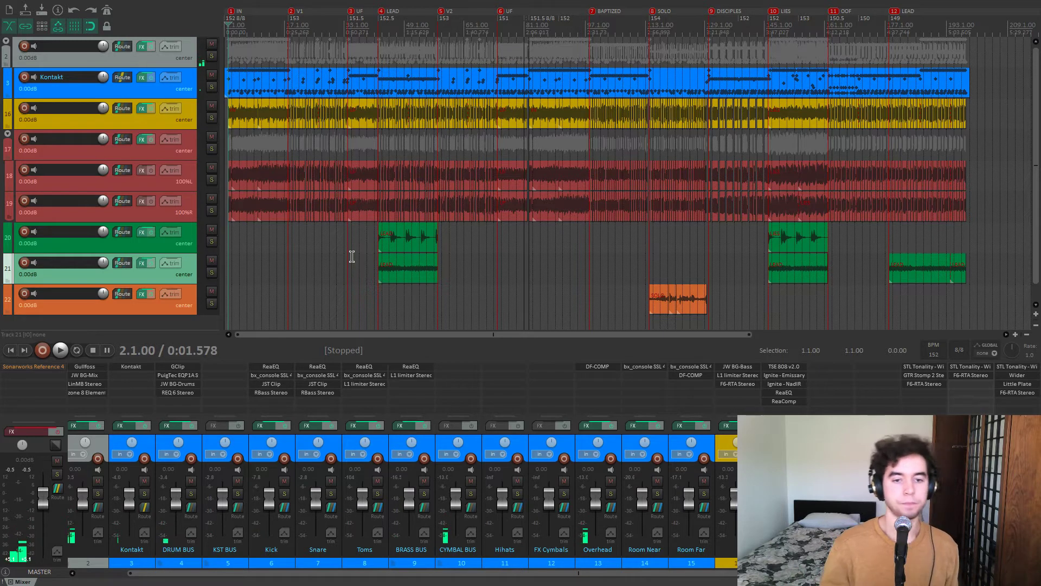
scroll(394, 438, up, 1)
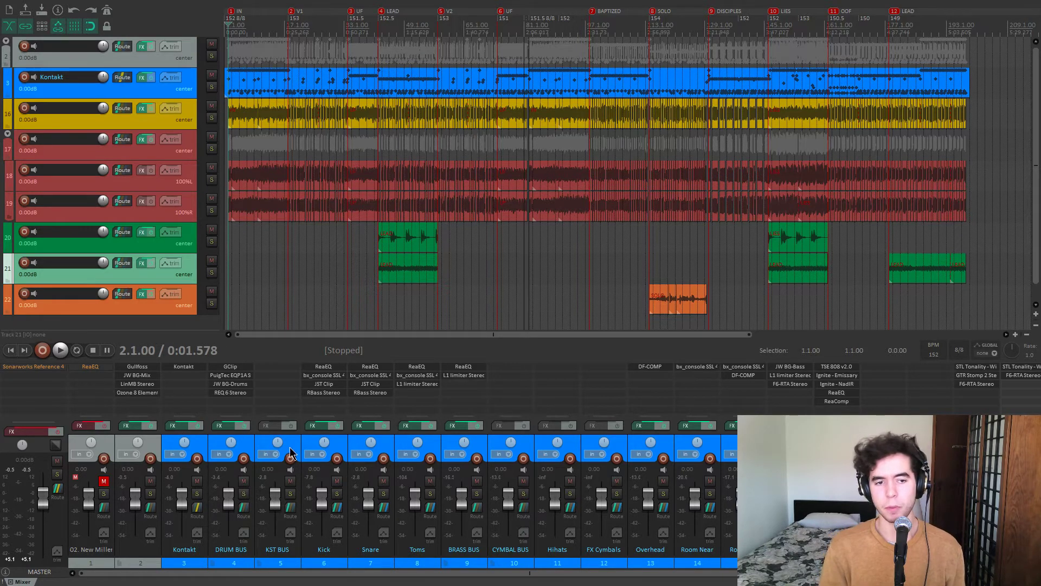
click(158, 445)
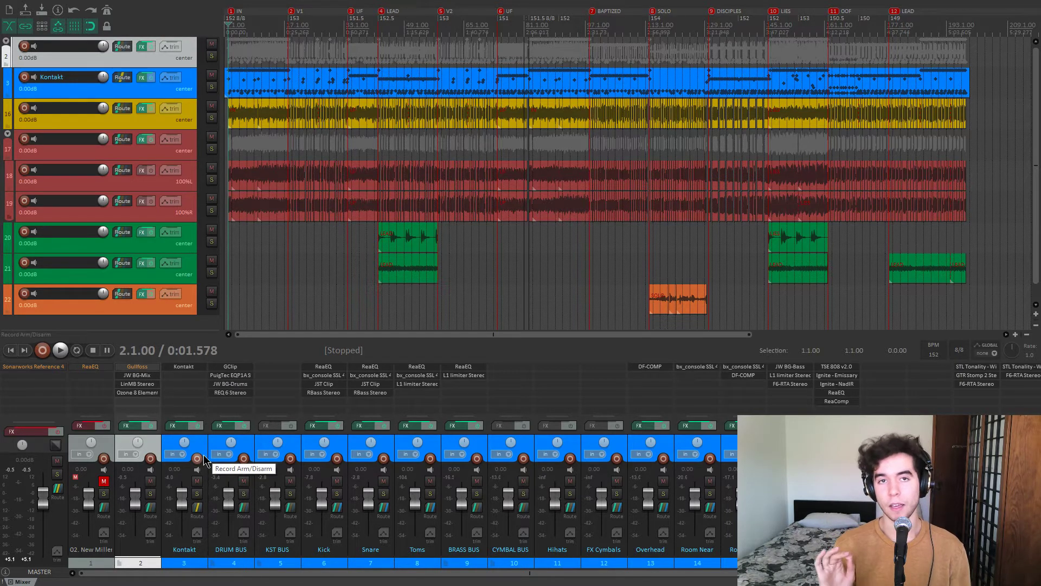
click(232, 239)
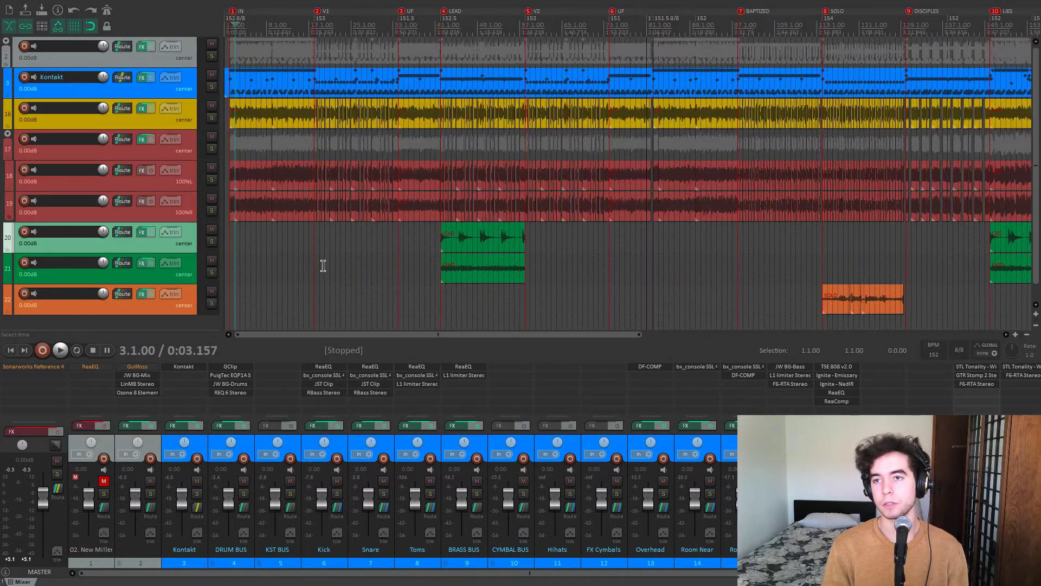
key(Left)
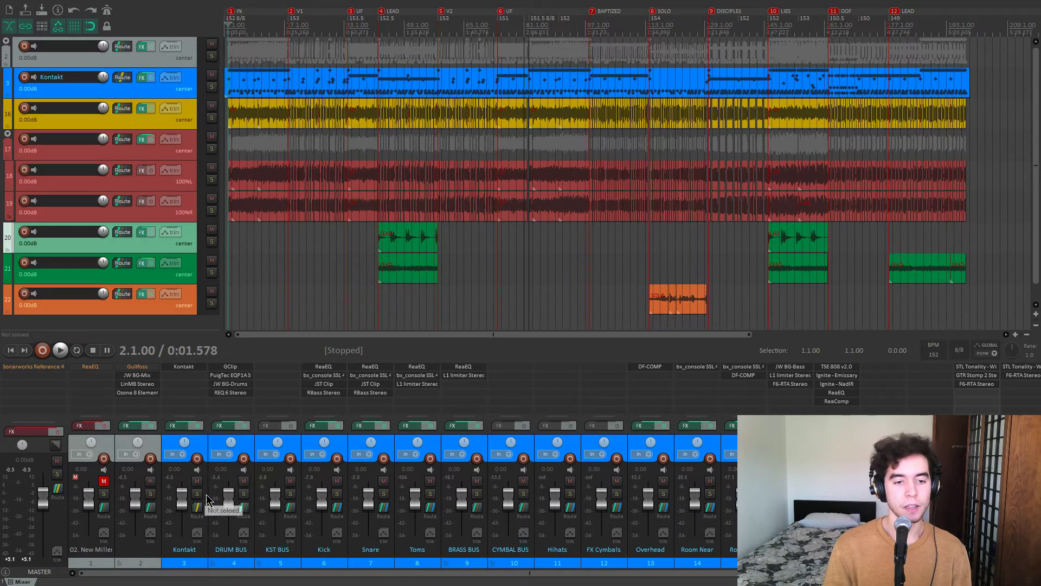
Solo the DRUM BUS and set CPU scaling to High in the Invasion kit on the Kontakt track.
click(244, 494)
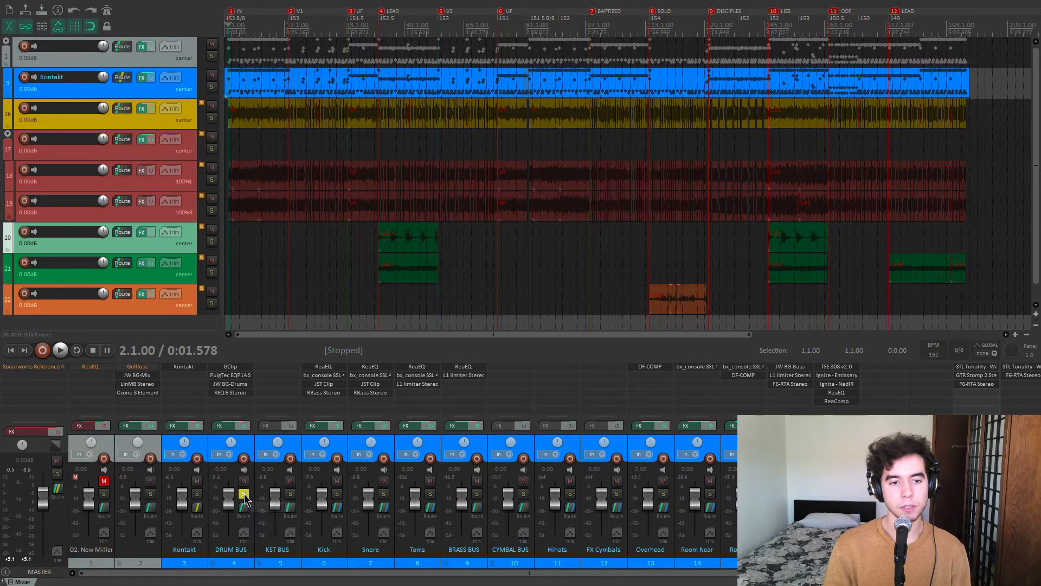
click(183, 366)
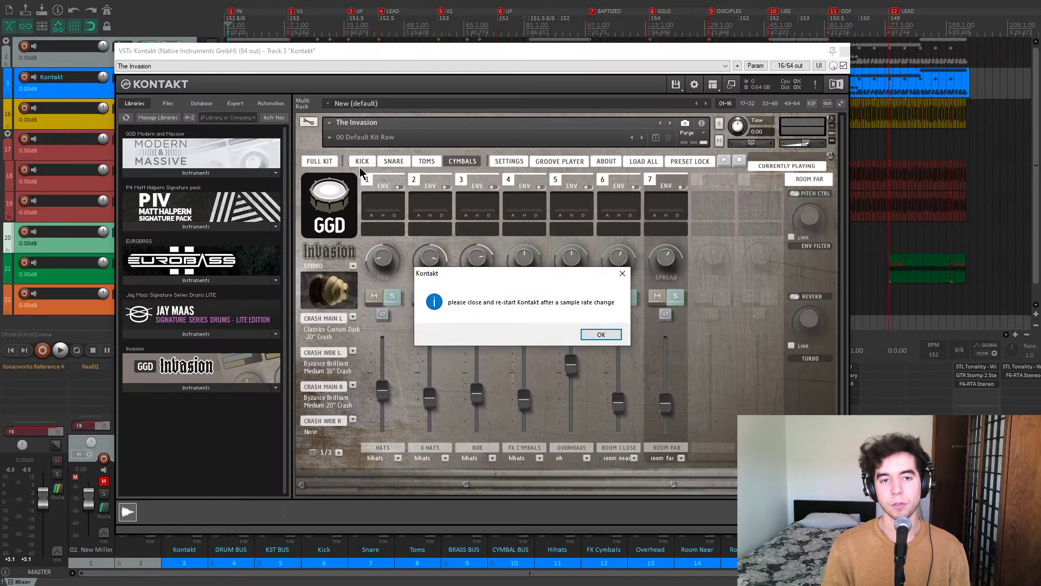
click(600, 334)
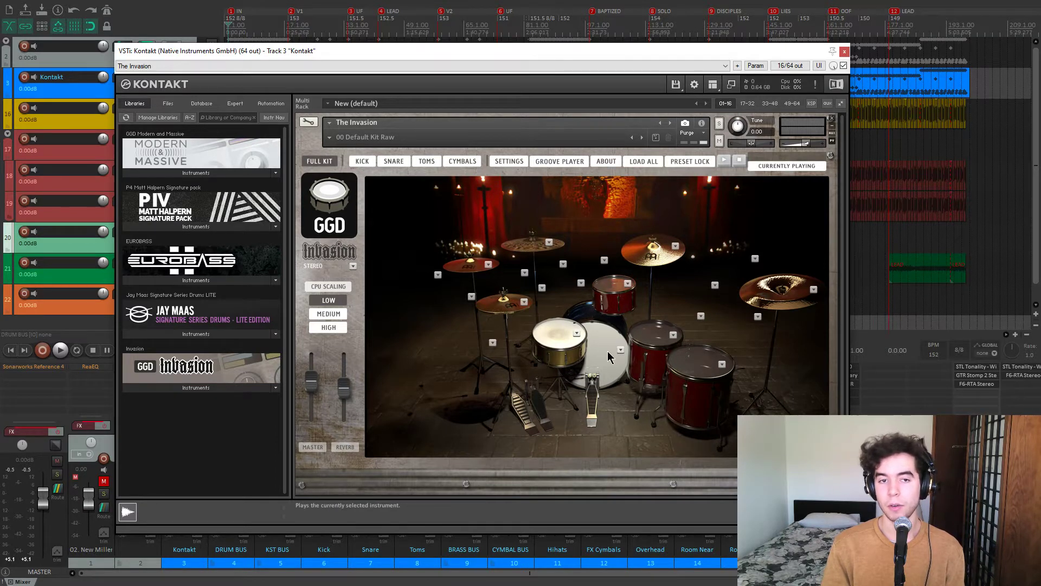
click(328, 329)
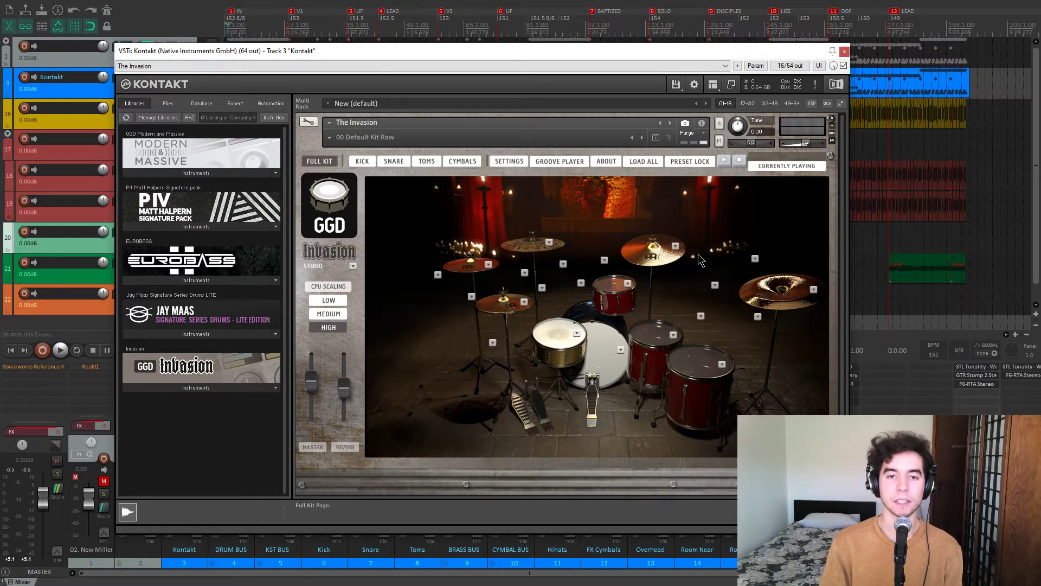
Audition the rack tom and snare in the Invasion full kit, and close the Kontakt window.
mouse_move(517, 47)
mouse_down()
mouse_move(511, 28)
mouse_move(520, 30)
mouse_up()
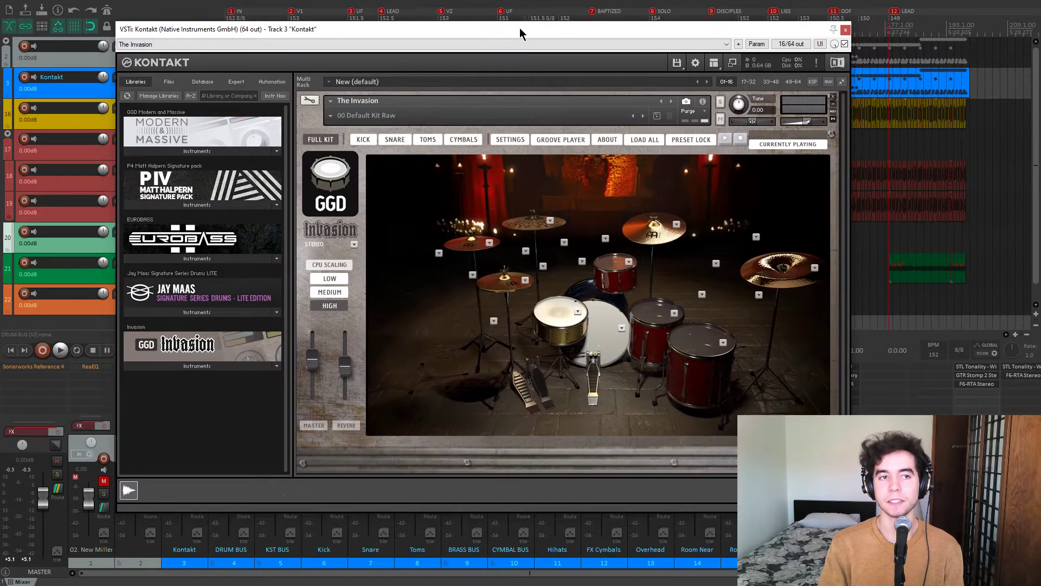
drag(802, 33, 805, 32)
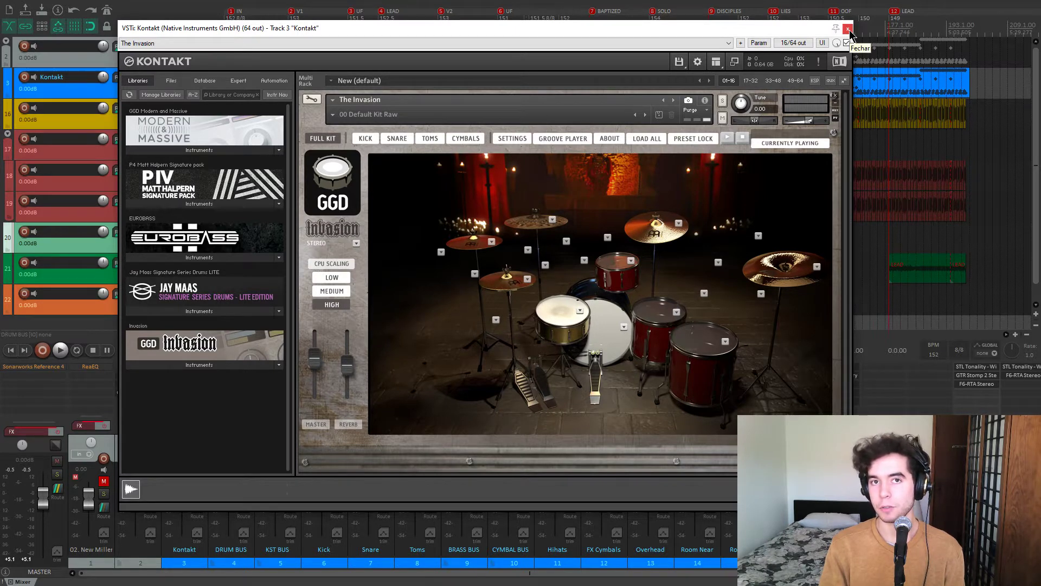
click(616, 274)
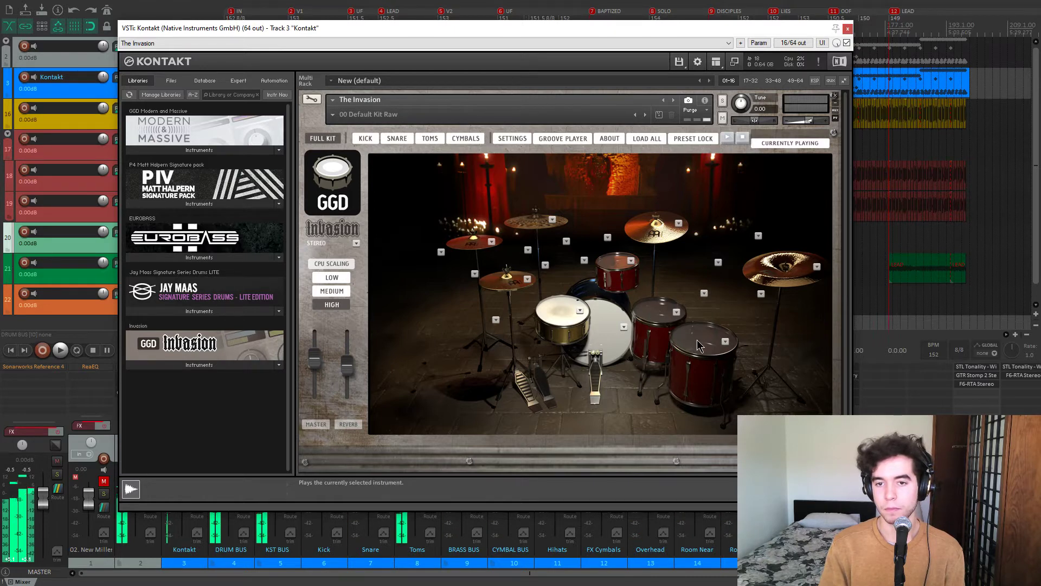
click(568, 316)
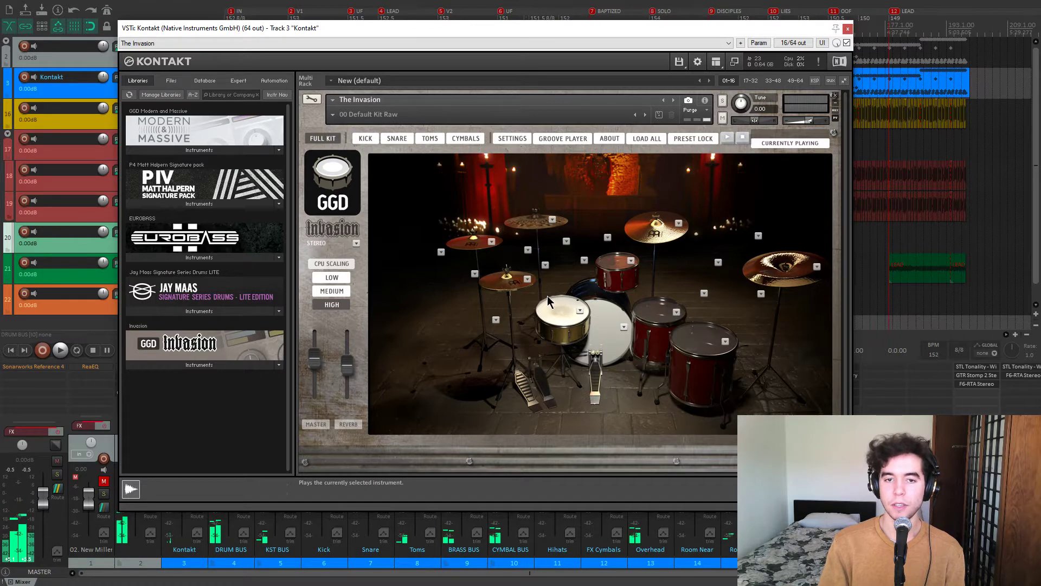
drag(545, 26, 551, 29)
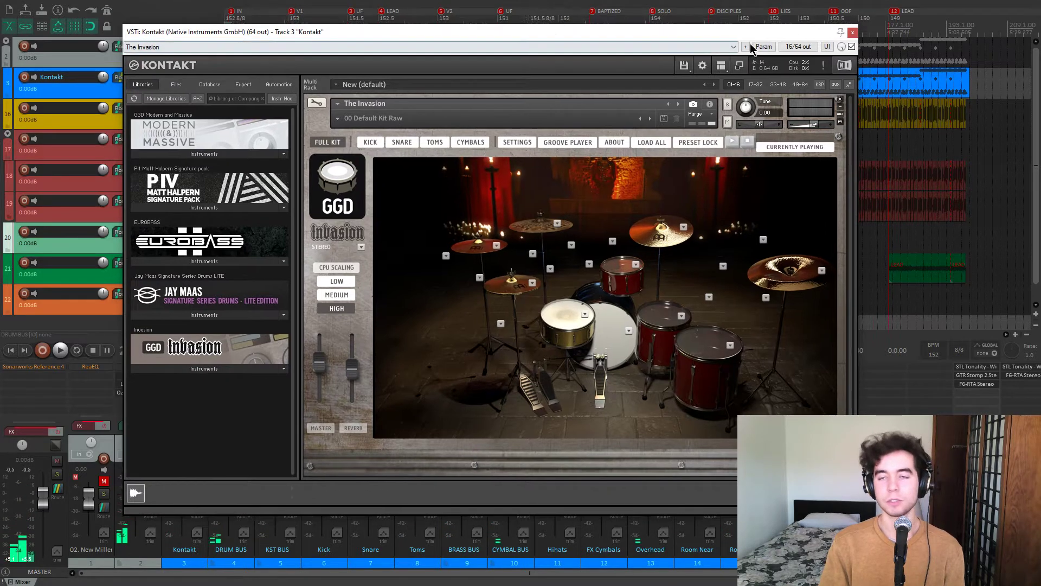
drag(790, 35, 782, 34)
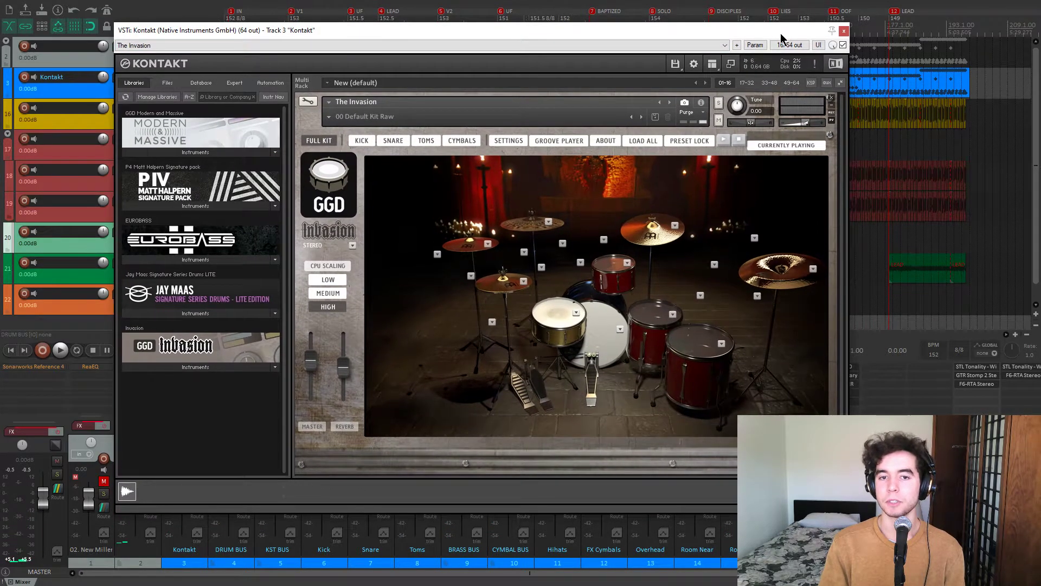
click(844, 31)
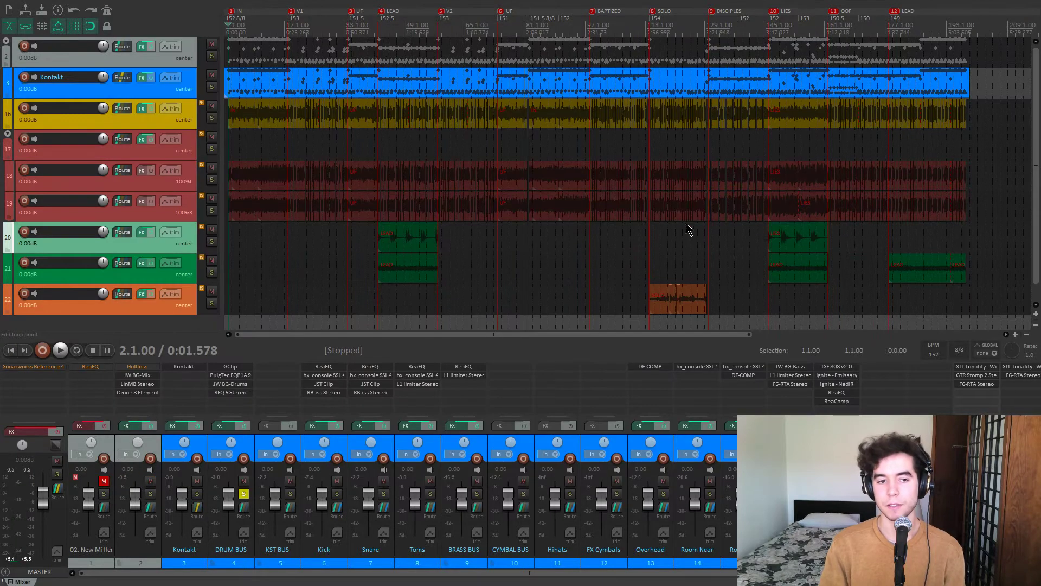
Examine GClip's input and output waveforms on the DRUM BUS during playback, varying the input display's magnification, and close the plugin.
click(245, 366)
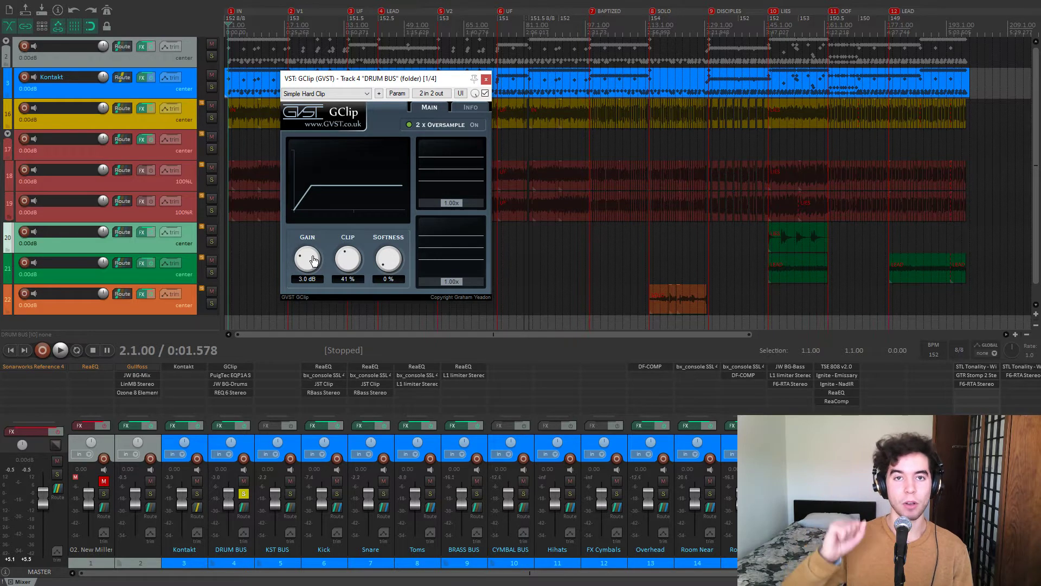
drag(449, 205, 459, 208)
key(space)
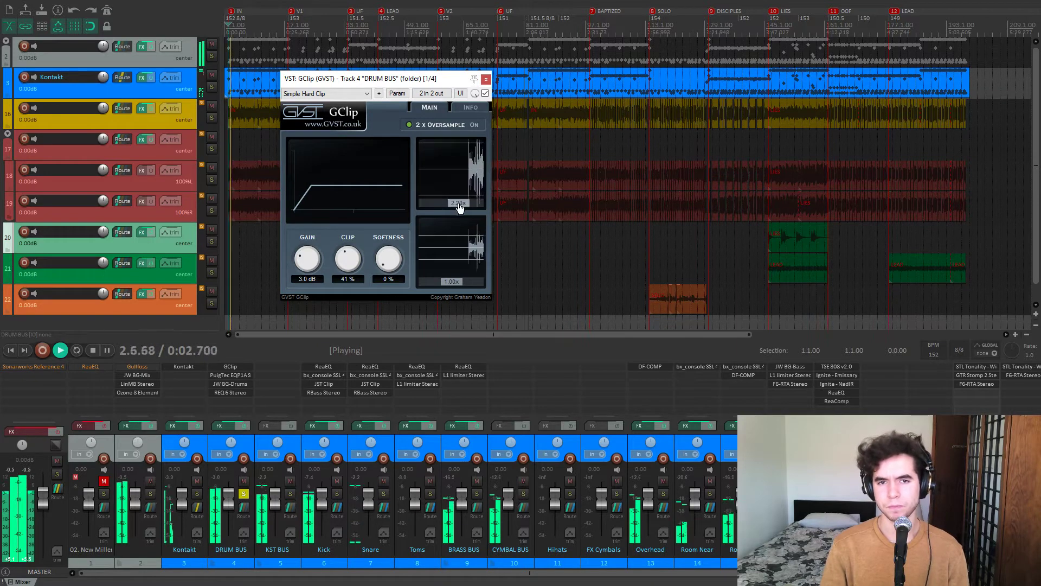
scroll(459, 208, down, 3)
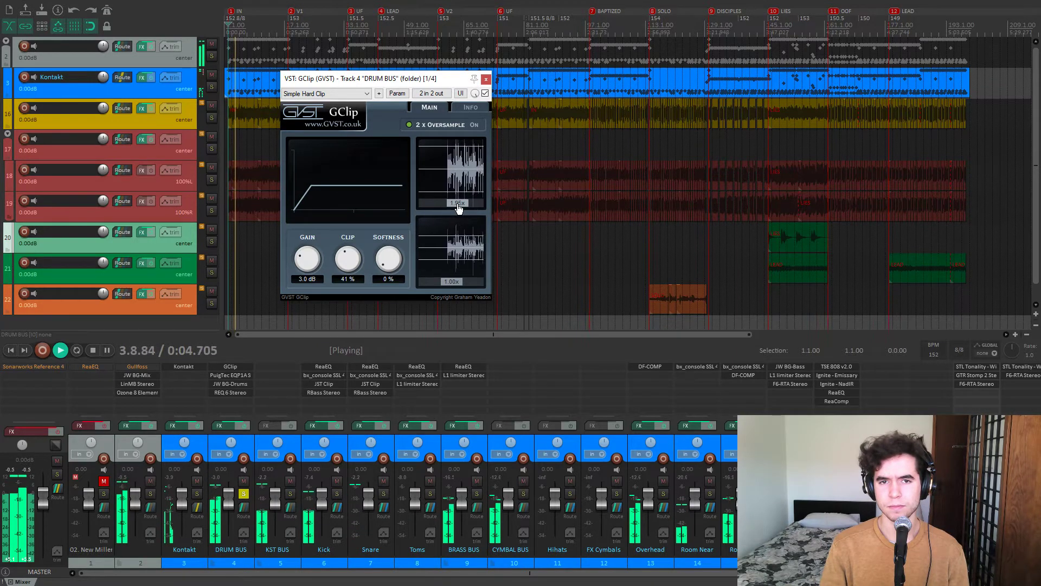
key(space)
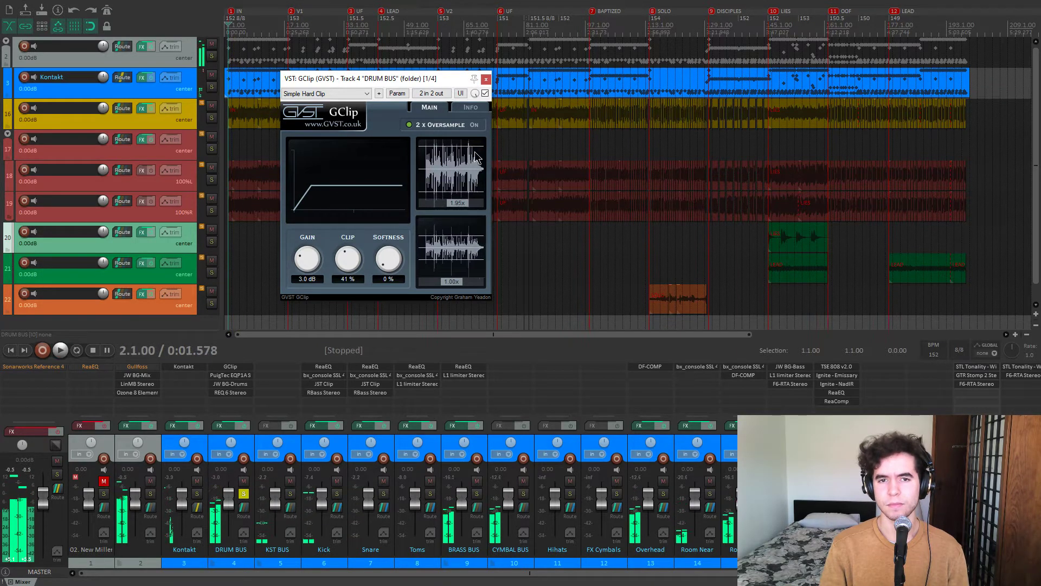
drag(472, 202, 440, 195)
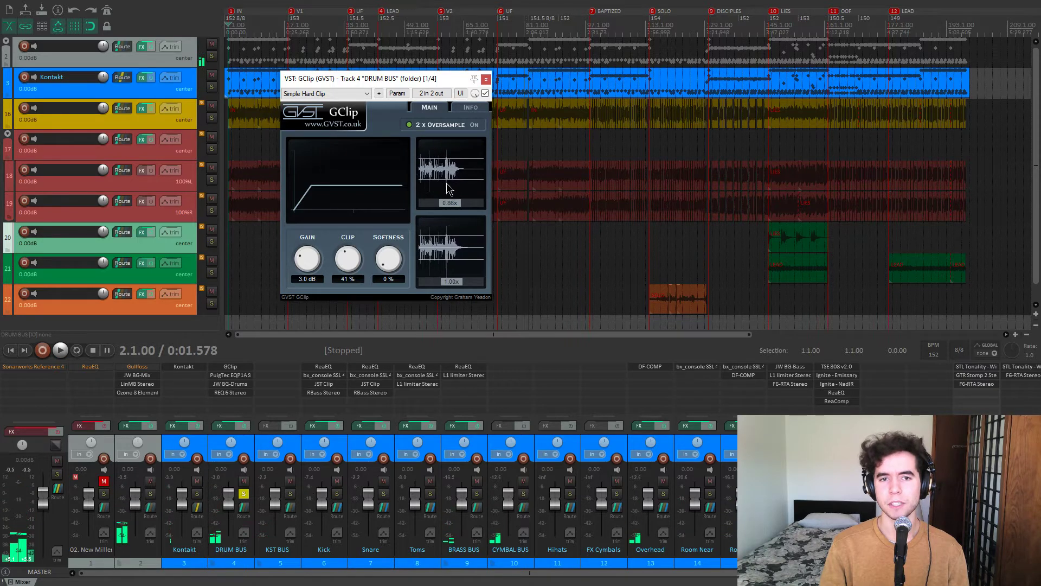
scroll(435, 196, up, 5)
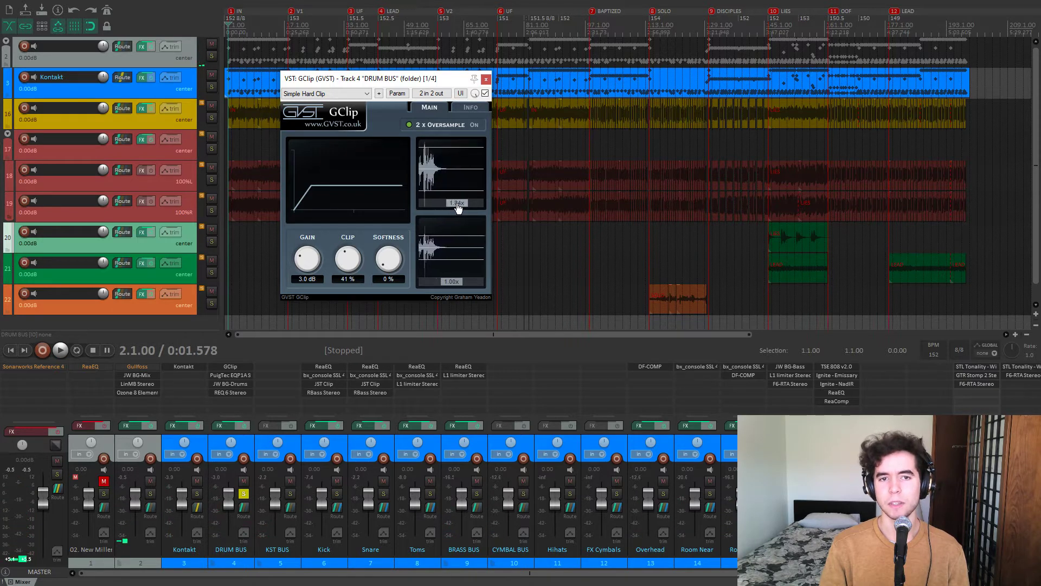
click(485, 80)
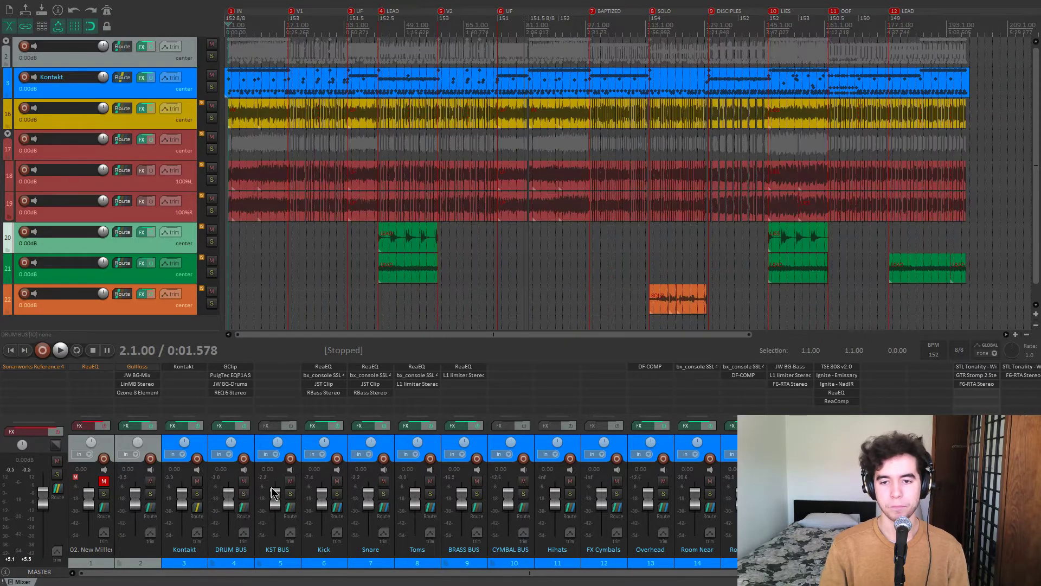
Solo bass track 16 instead of the DRUM BUS, and bypass its JW BG-Bass, L1 limiter and F6-RTA effects.
click(243, 494)
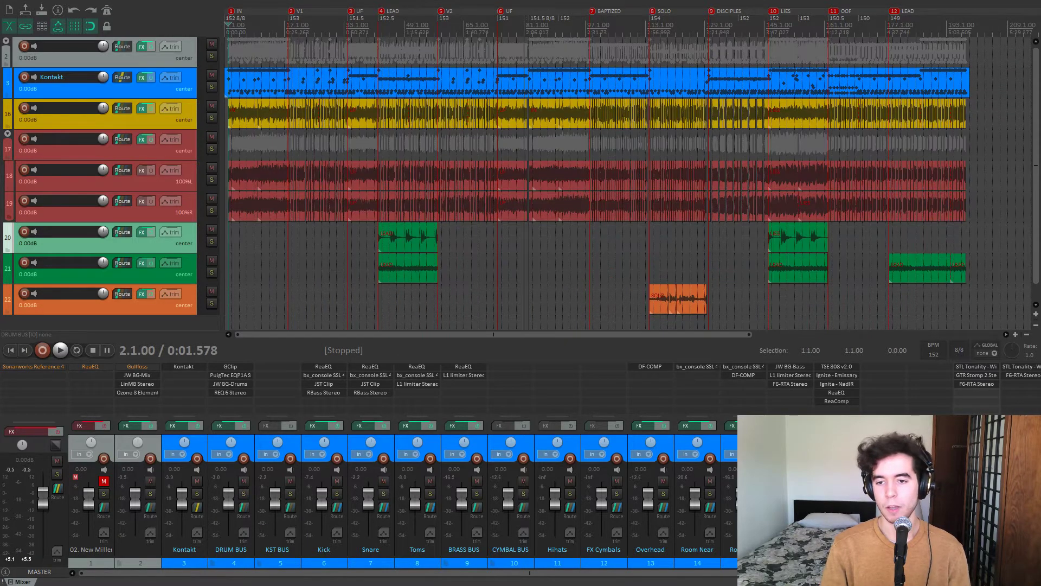
click(211, 117)
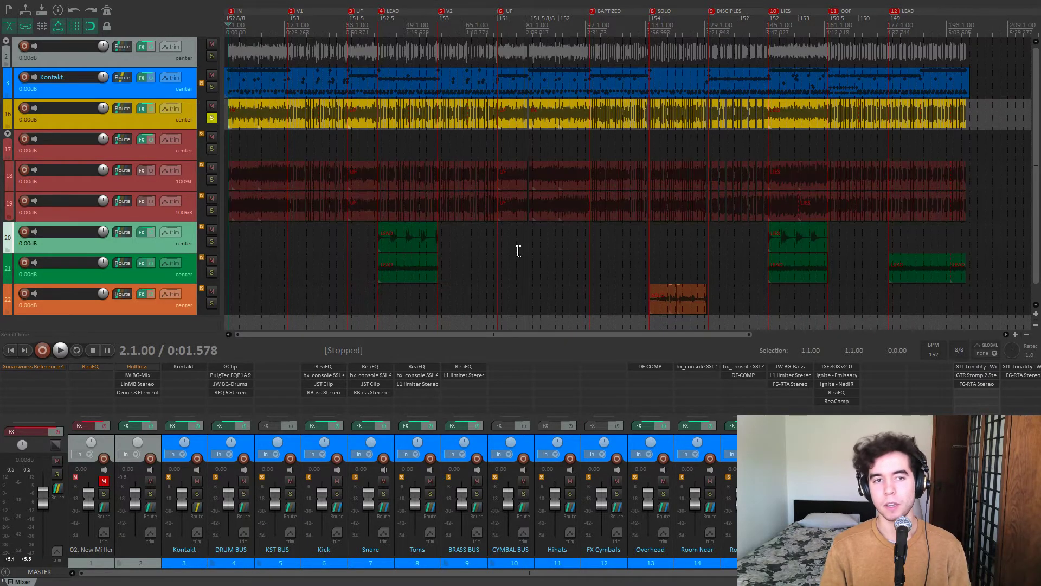
click(785, 368)
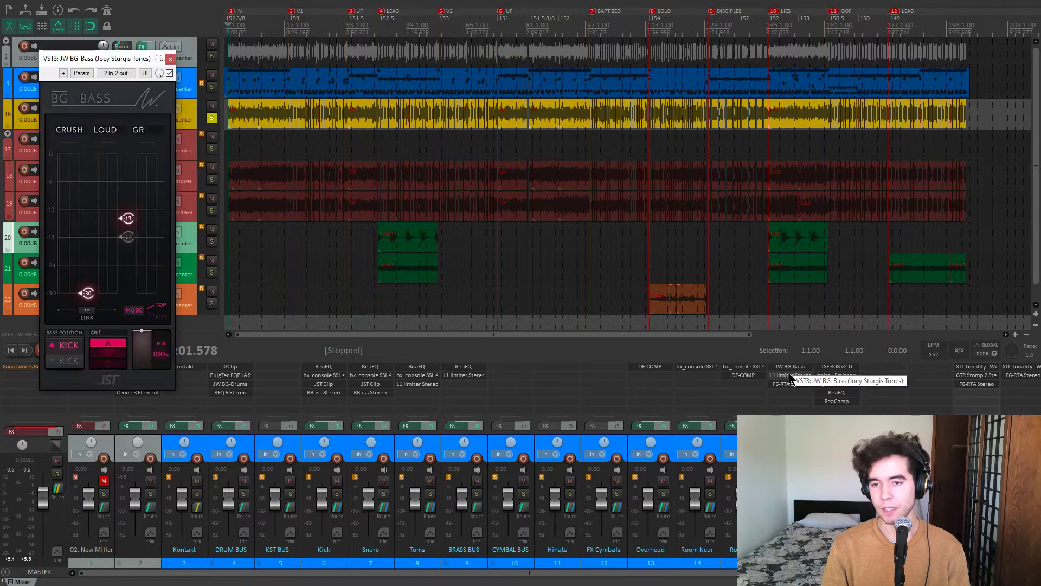
shift+click(797, 369)
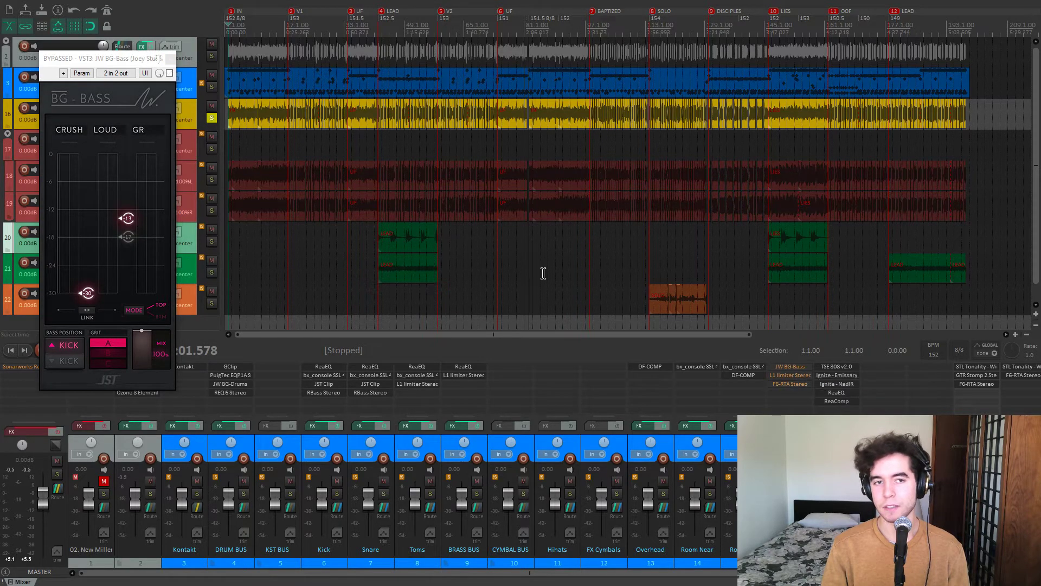
Play the soloed bass from the V1 marker with its effects bypassed, keeping the BG-Bass window clear of the track.
click(286, 238)
drag(103, 59, 133, 74)
scroll(312, 138, up, 4)
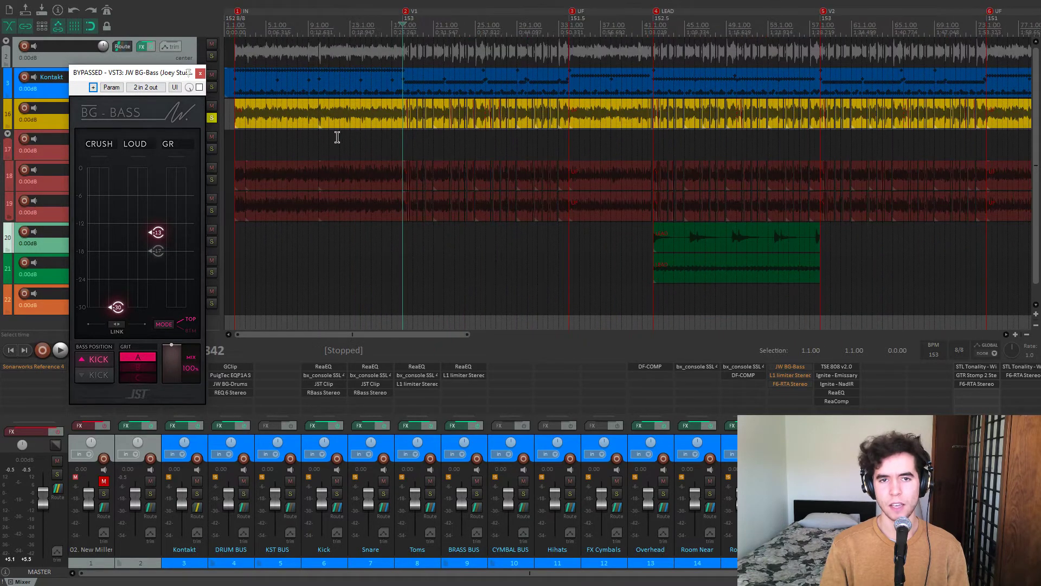
key(space)
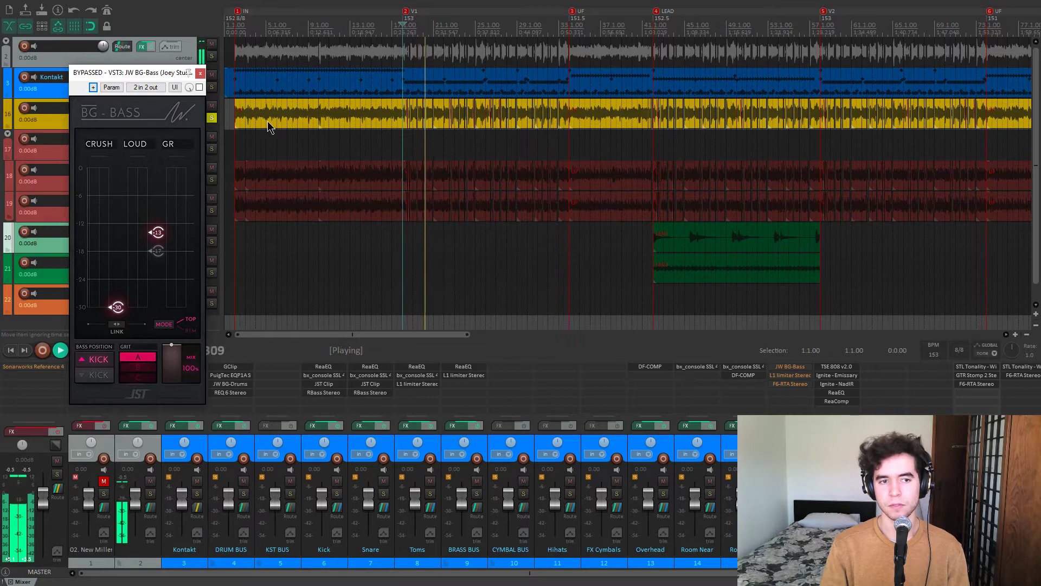
key(space)
Re-enable JW BG-Bass and audition the soloed bass from the V1 marker in the BTM and TOP modes.
click(199, 88)
key(space)
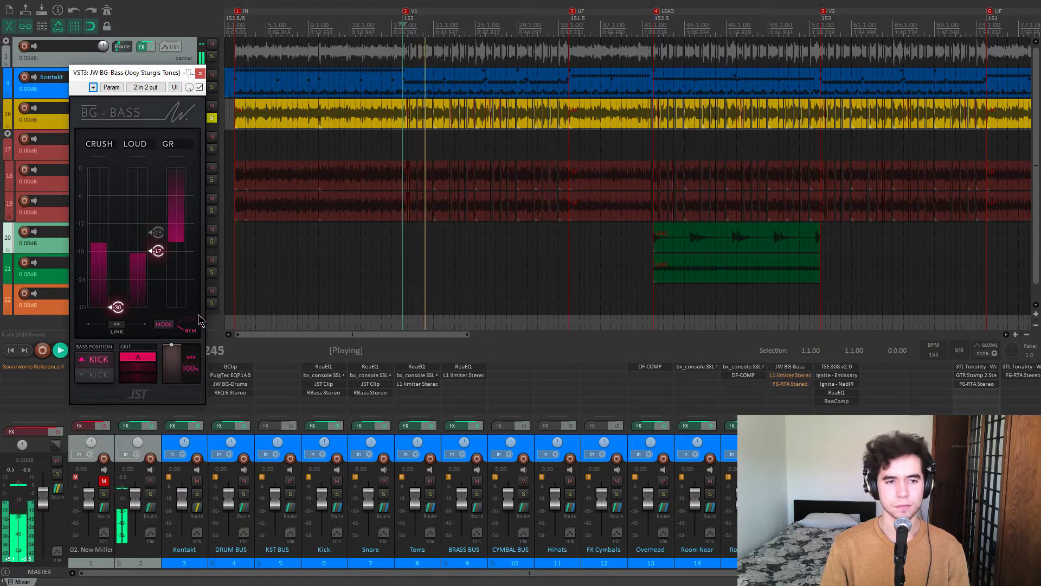
key(space)
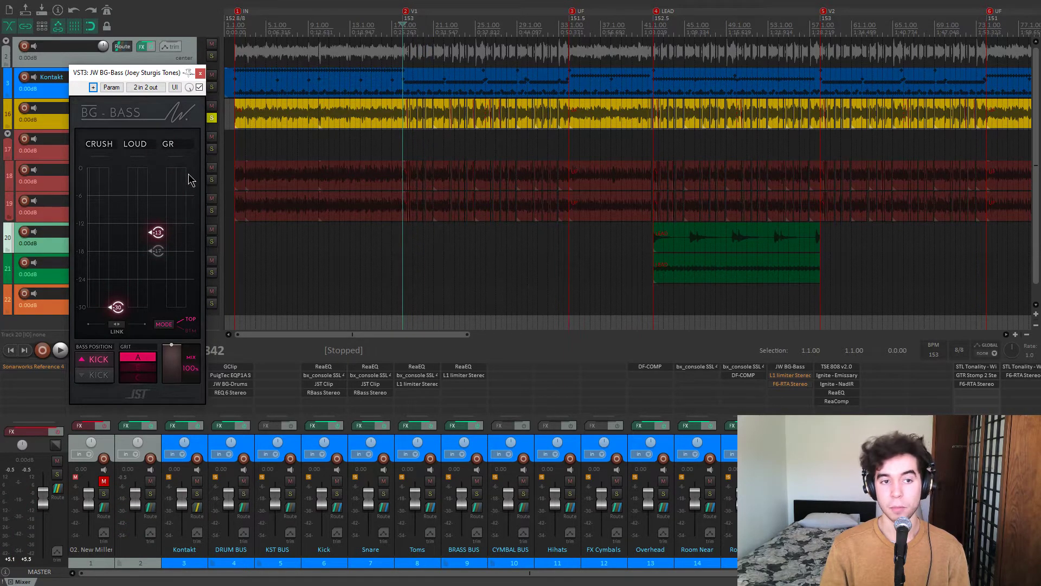
key(space)
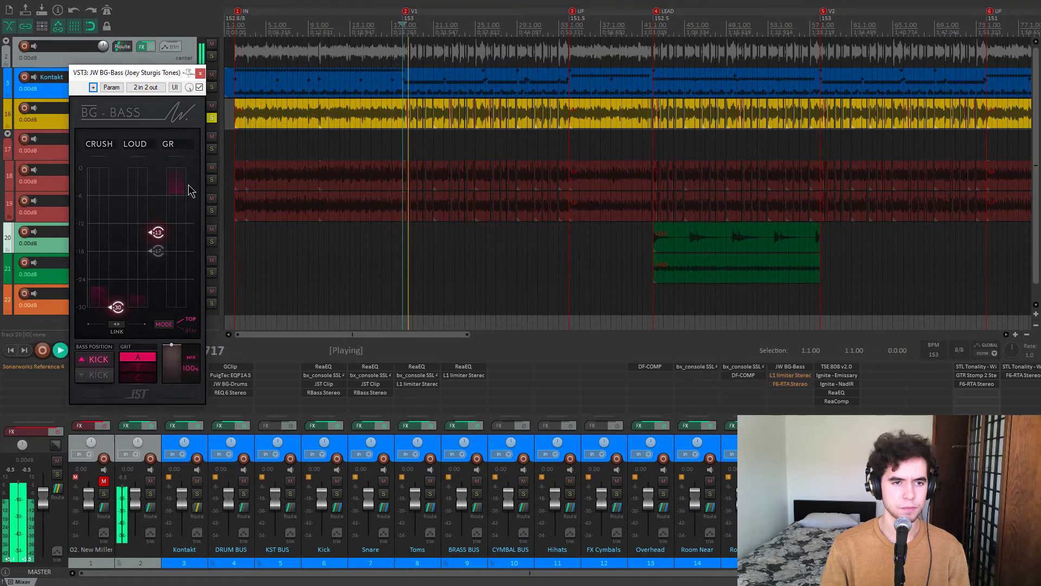
mouse_move(163, 232)
mouse_down()
mouse_move(165, 203)
mouse_move(159, 234)
mouse_up()
key(space)
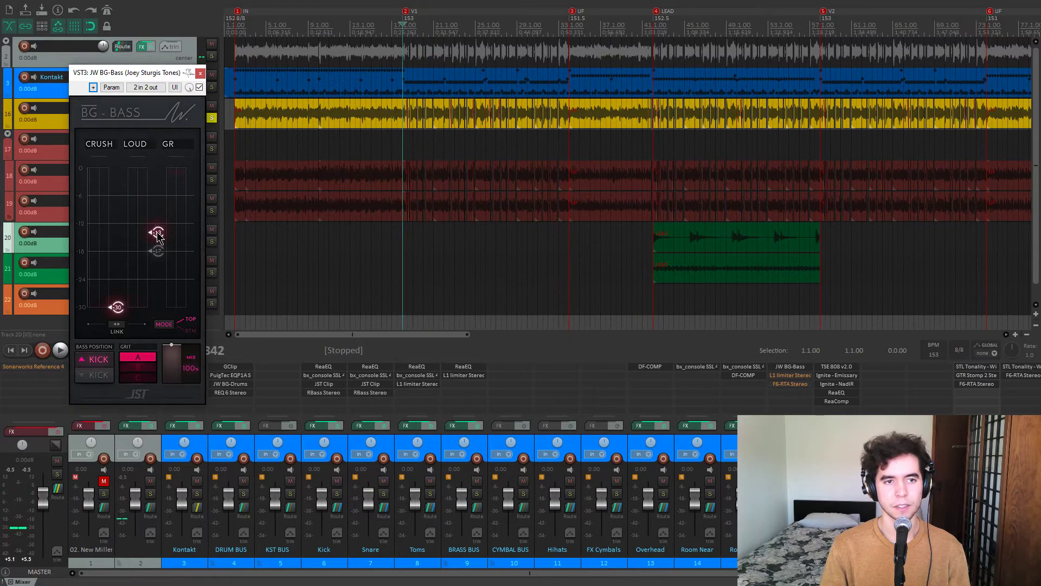
Switch BG-Bass to BTM mode and set its Grit to C while the bass plays.
click(164, 324)
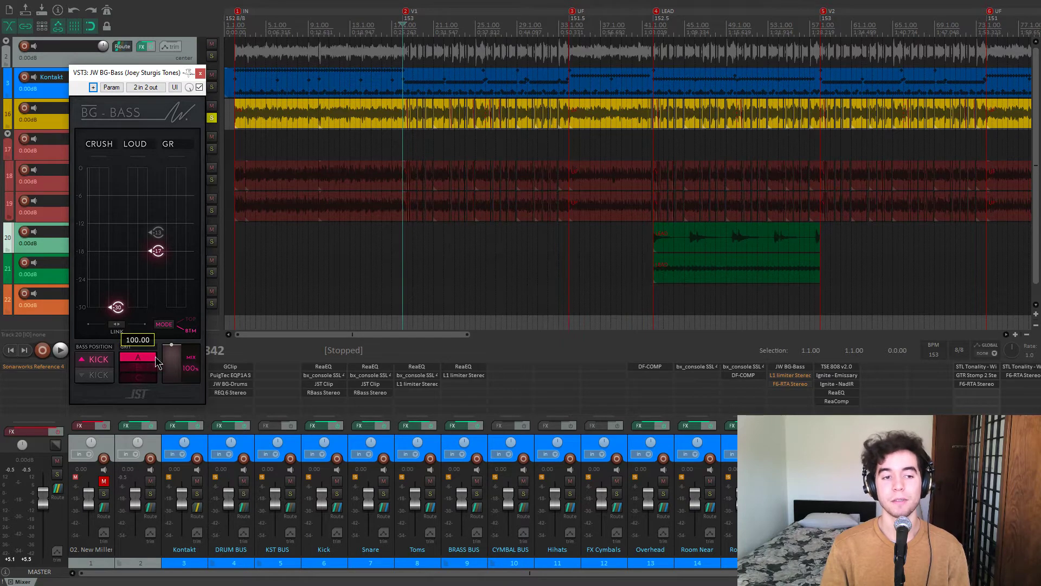
key(space)
drag(157, 363, 158, 387)
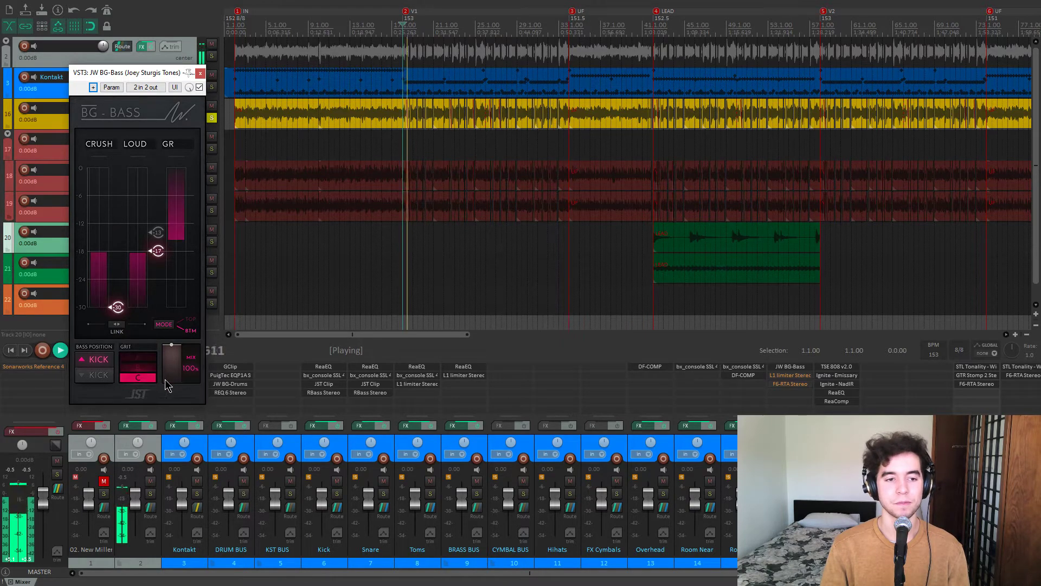
Set BG-Bass's Grit to A while the bass plays, stop playback and close the plug-in window.
scroll(154, 385, up, 1)
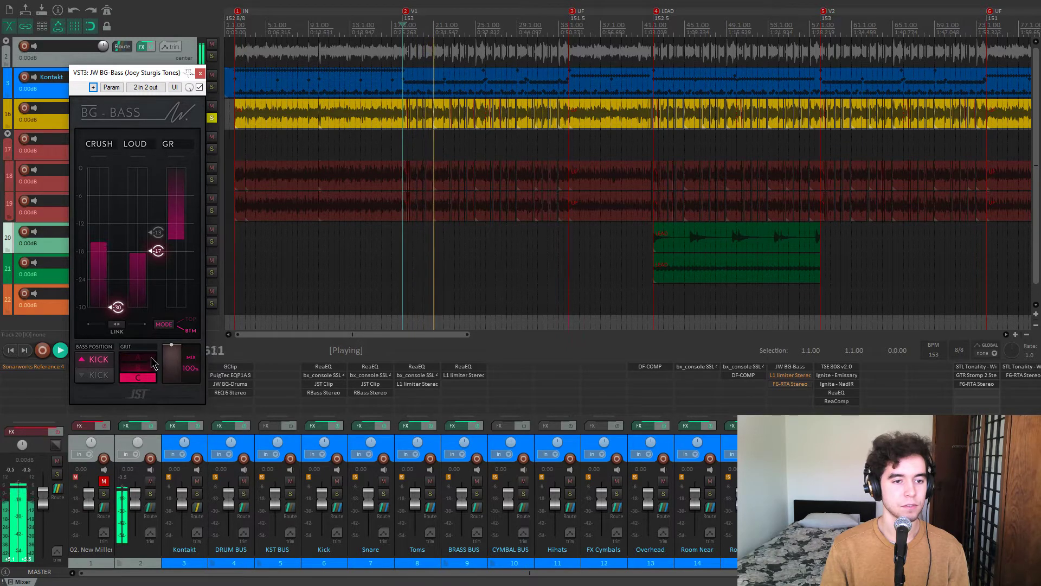
click(156, 363)
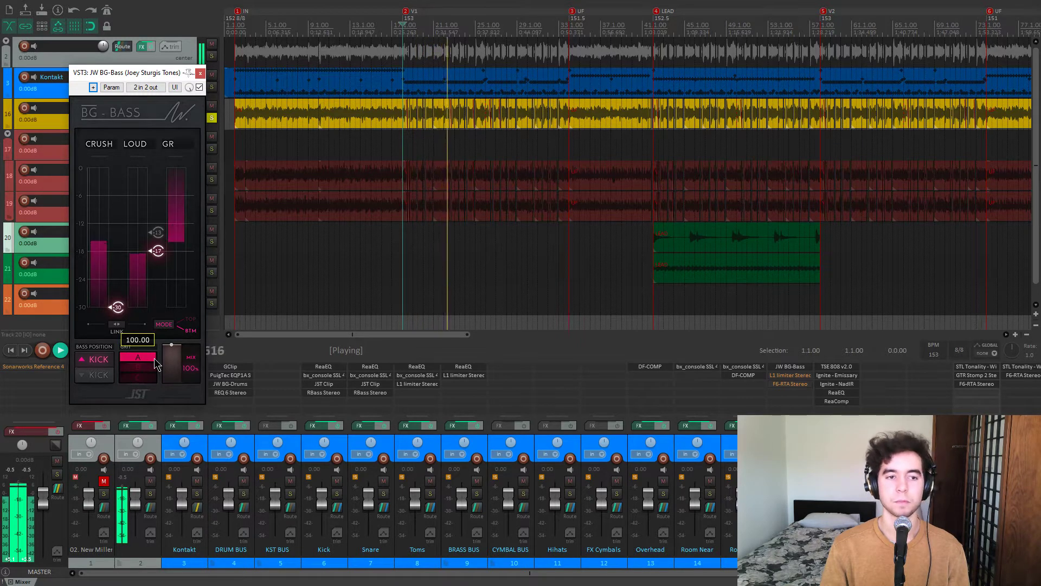
key(space)
drag(176, 78, 178, 78)
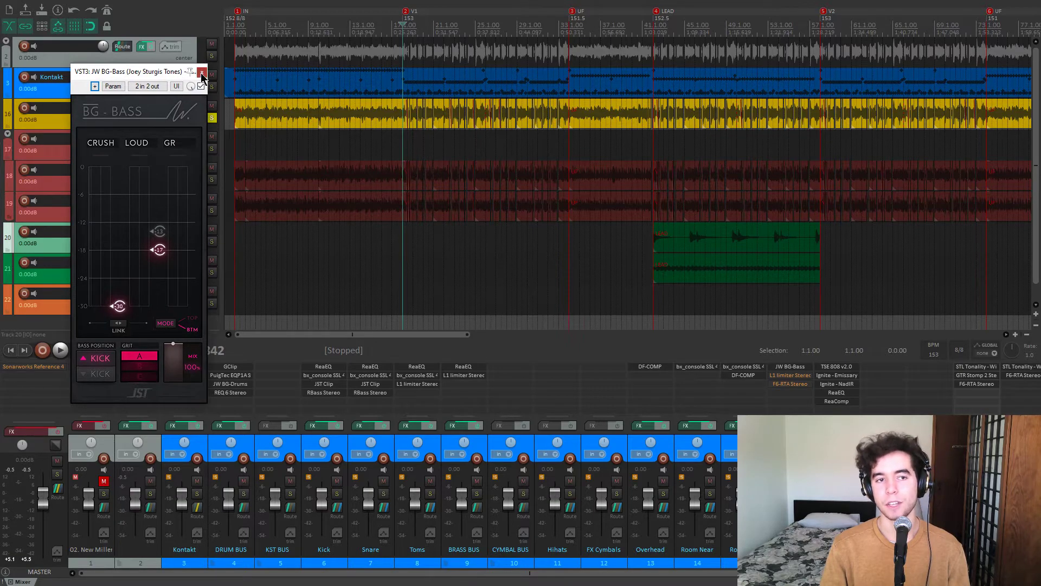
click(202, 73)
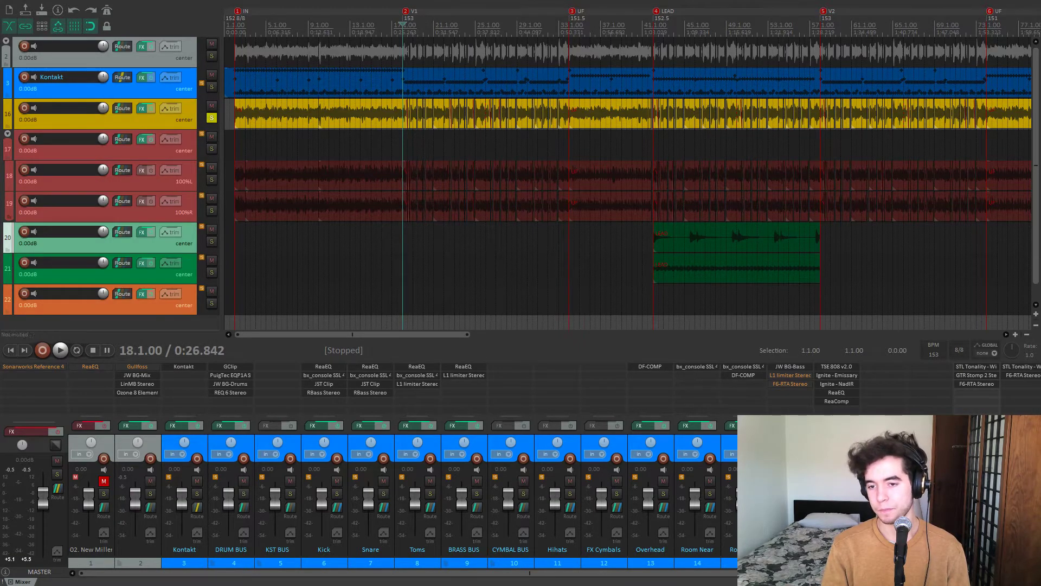
Solo folder track 17 instead of bass track 16 and open its FX chain, placed clear of the track controls.
click(211, 117)
click(212, 149)
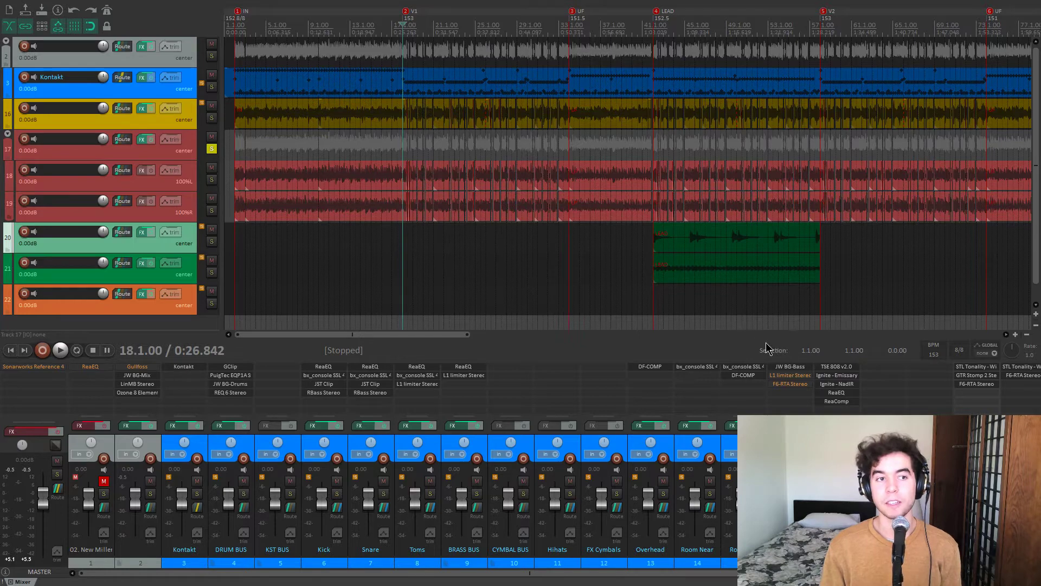
click(828, 426)
drag(183, 41, 337, 97)
click(402, 98)
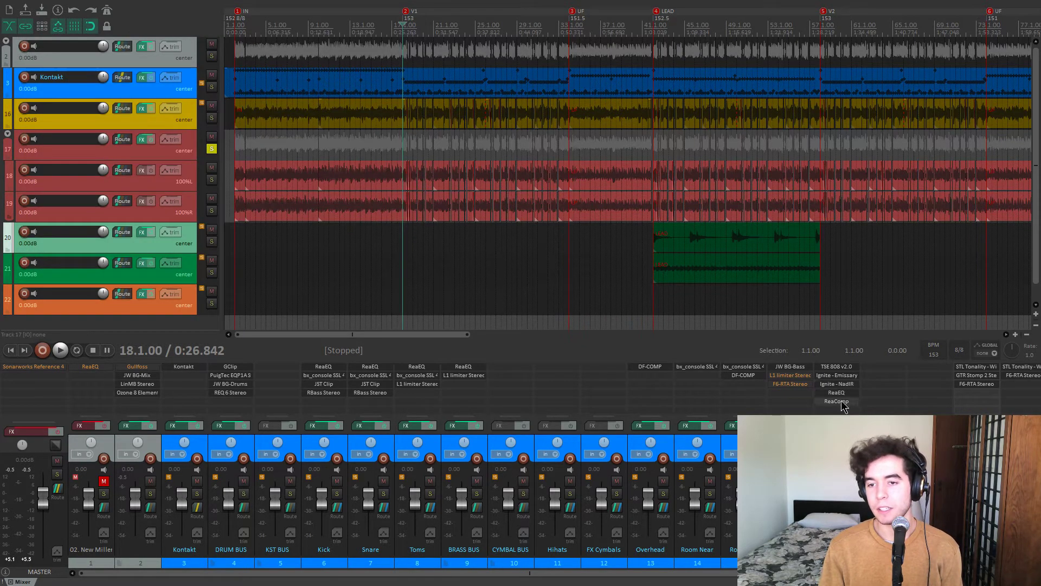
click(828, 426)
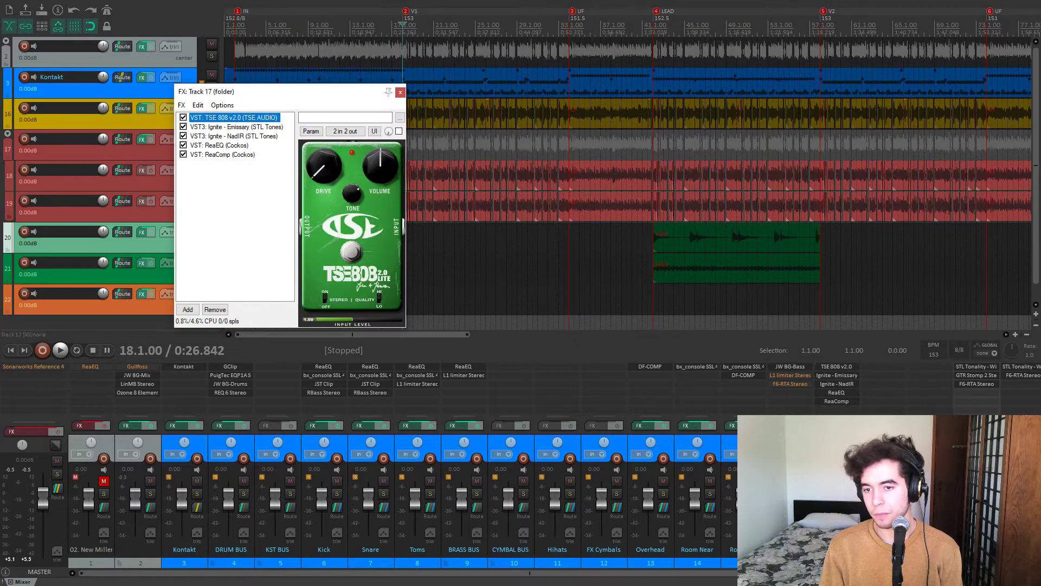
drag(344, 96, 427, 94)
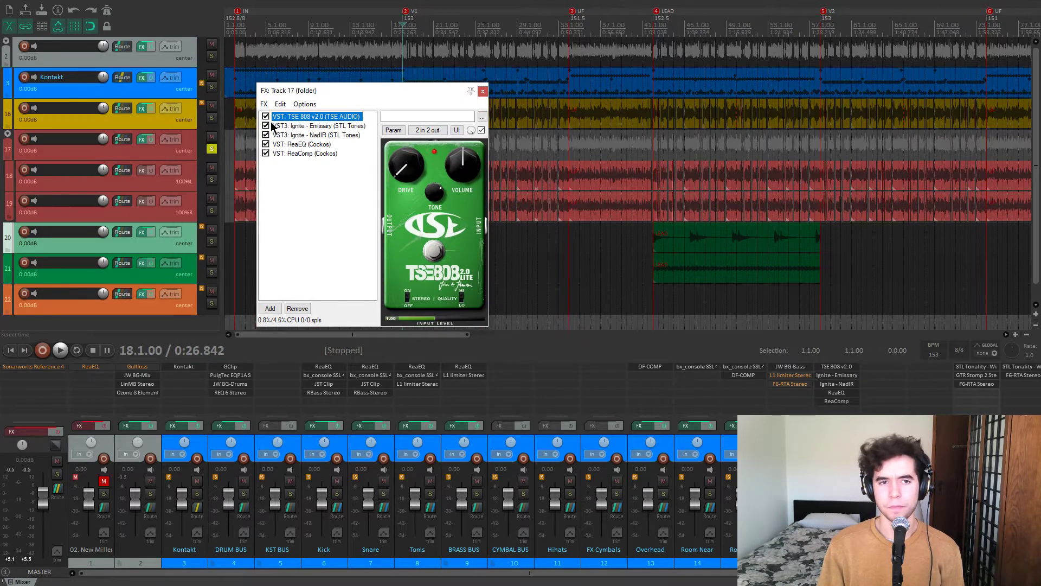
Bypass all five effects on track 17 and play the dry signal from the UF marker at bar 34.
click(272, 124)
click(269, 117)
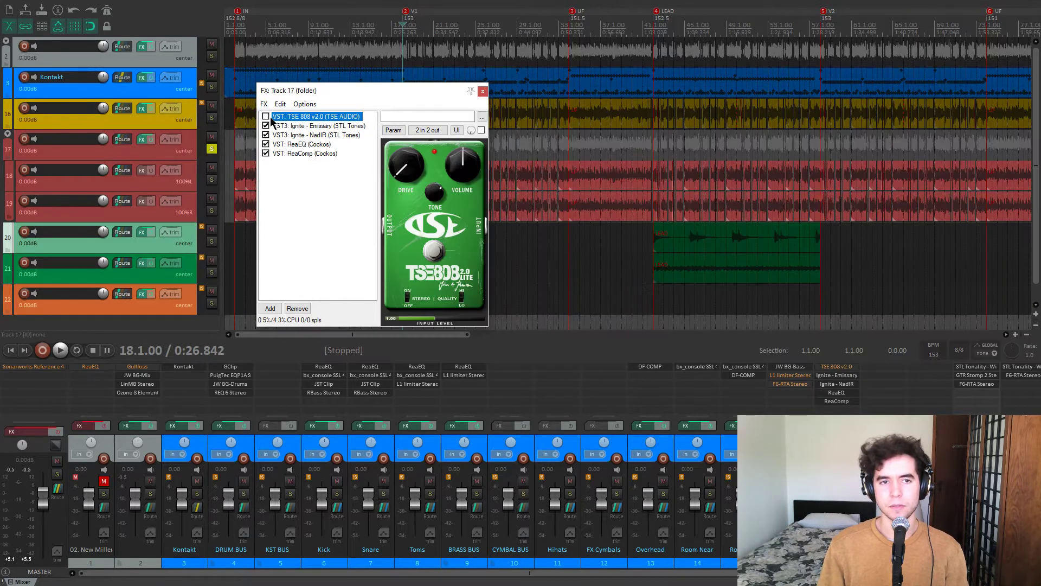
click(266, 153)
key(space)
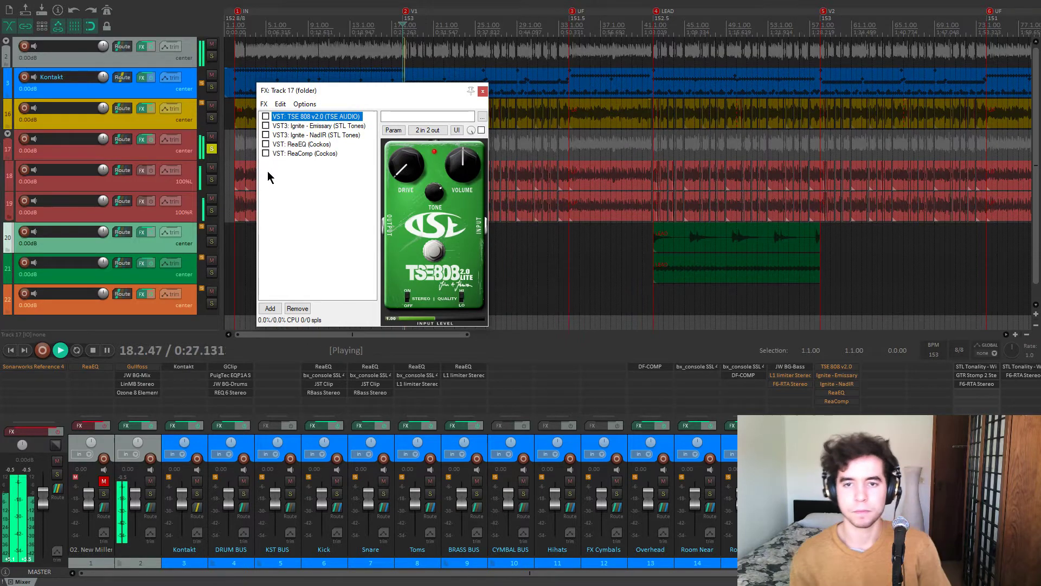
key(space)
click(531, 271)
key(space)
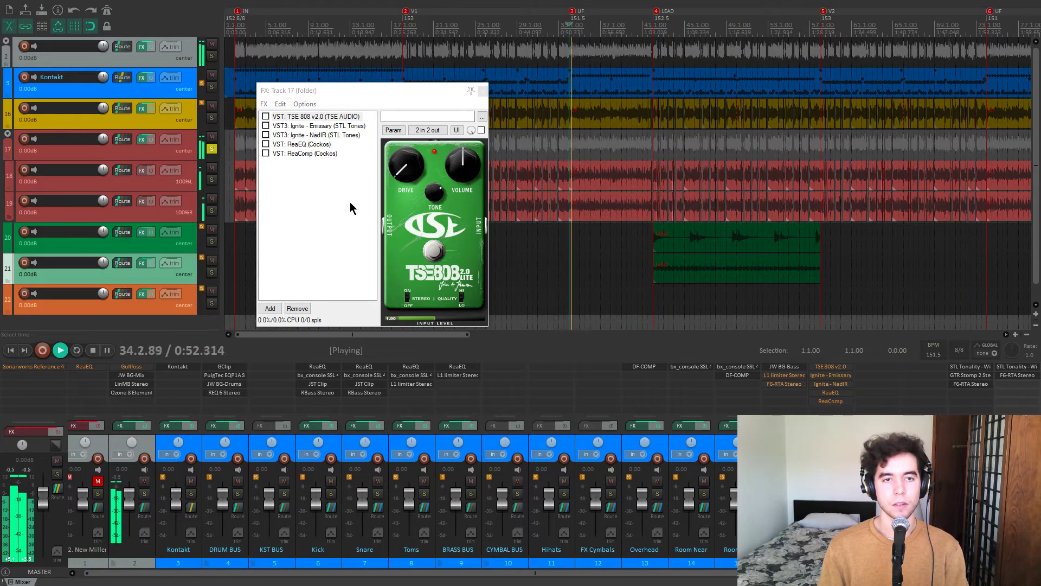
Enable only TSE 808 v2.0 in track 17's chain and audition it during playback.
click(266, 116)
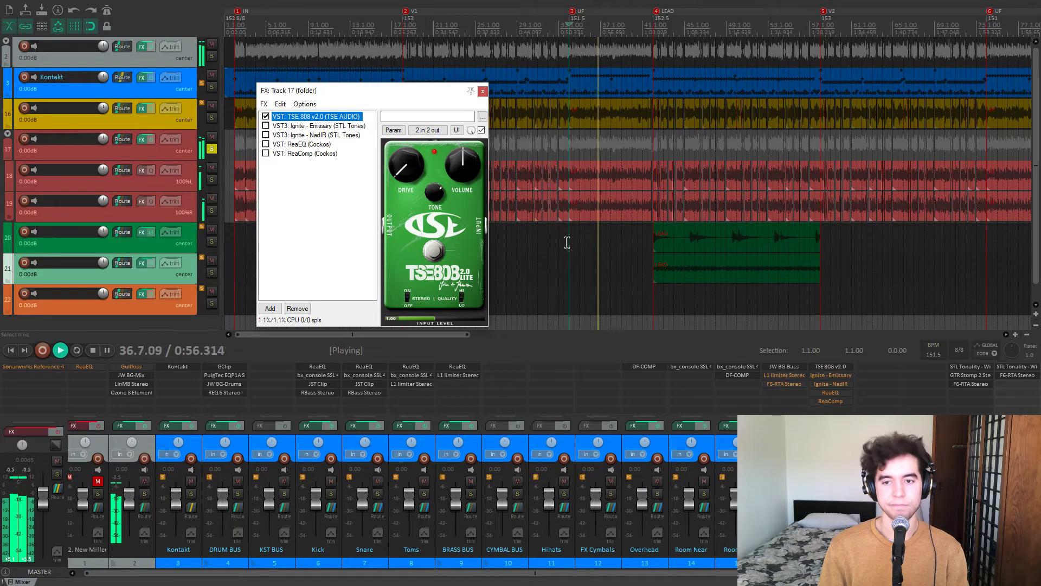
key(space)
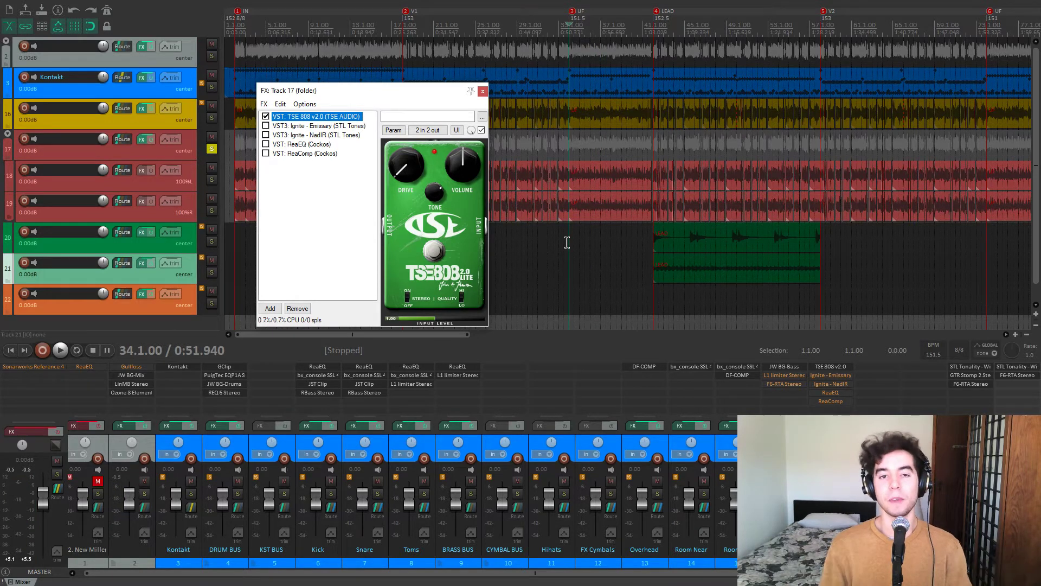
drag(442, 95, 450, 86)
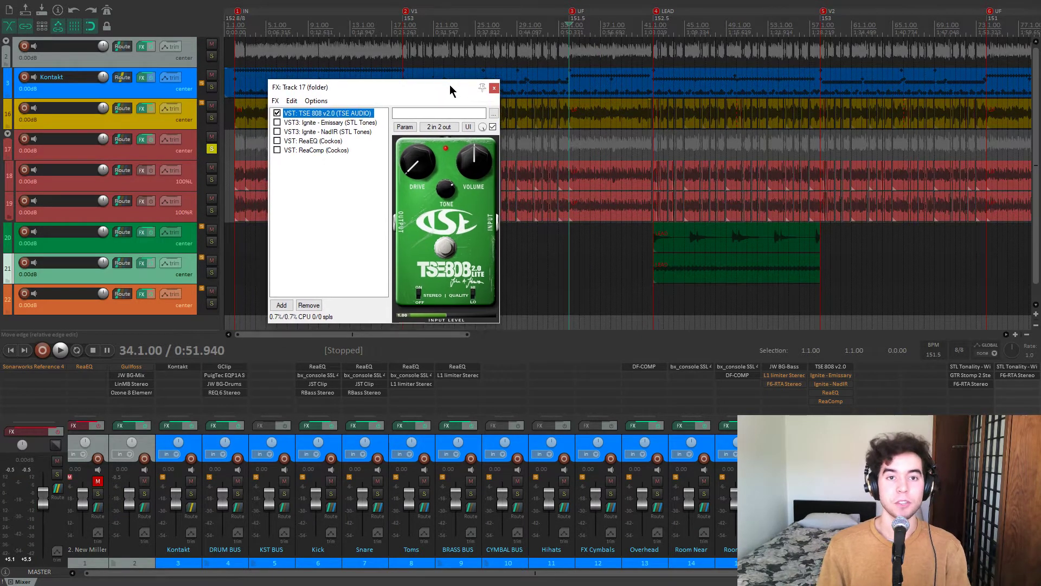
Enable the Ignite - Emissary amp on track 17 and show its full control panel.
click(311, 122)
click(270, 122)
drag(434, 87, 339, 66)
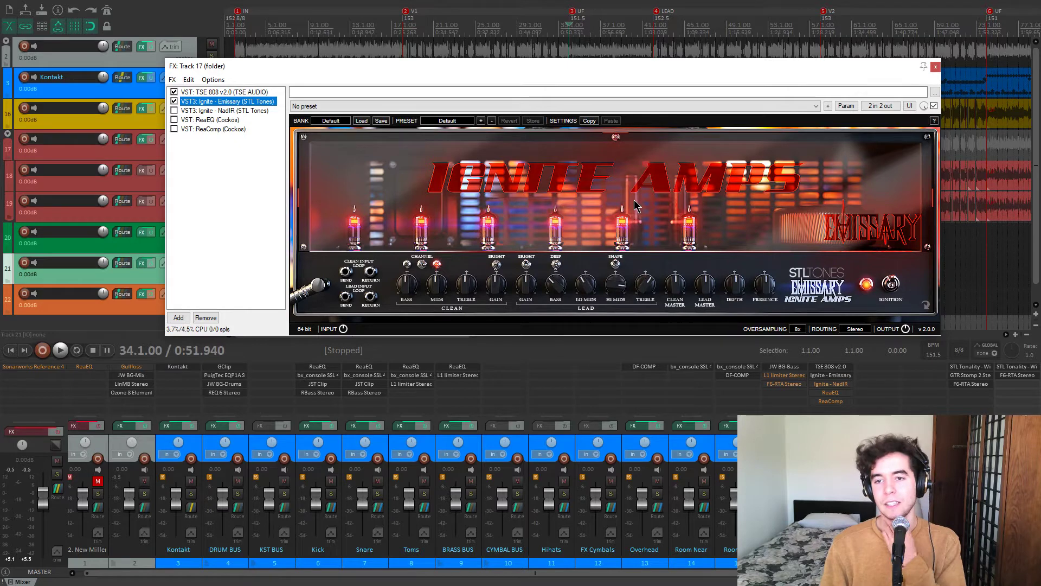
drag(655, 66, 644, 59)
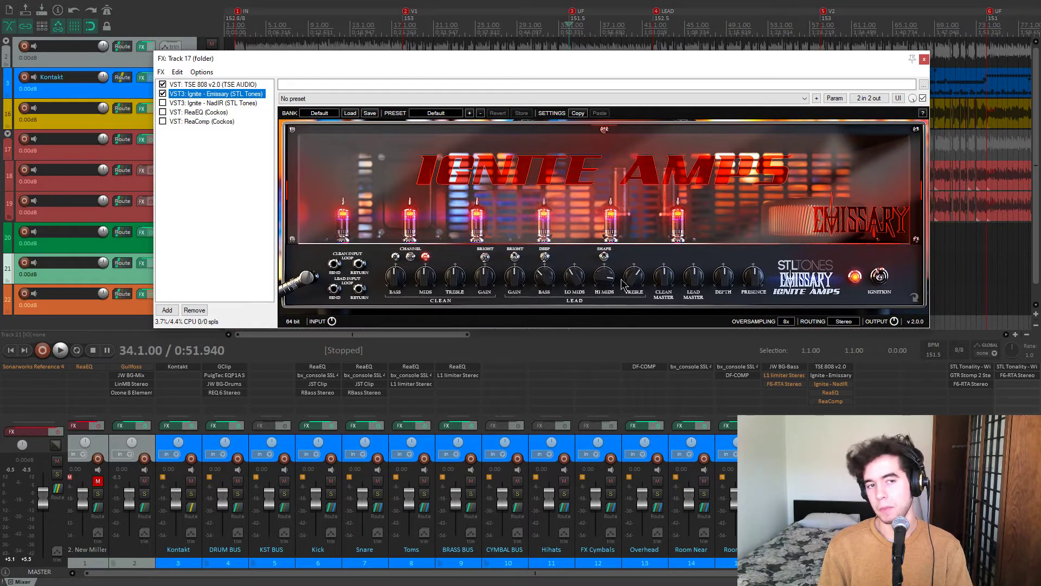
Enable the Ignite - NadIR cab processor on track 17 and audition the soloed folder from the V1 marker.
click(179, 103)
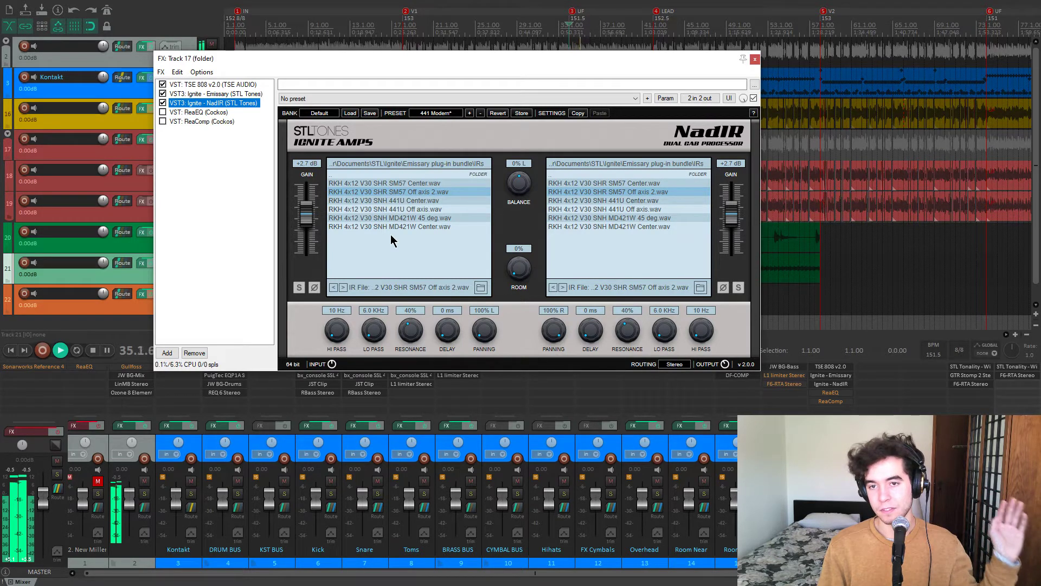
drag(359, 64, 380, 232)
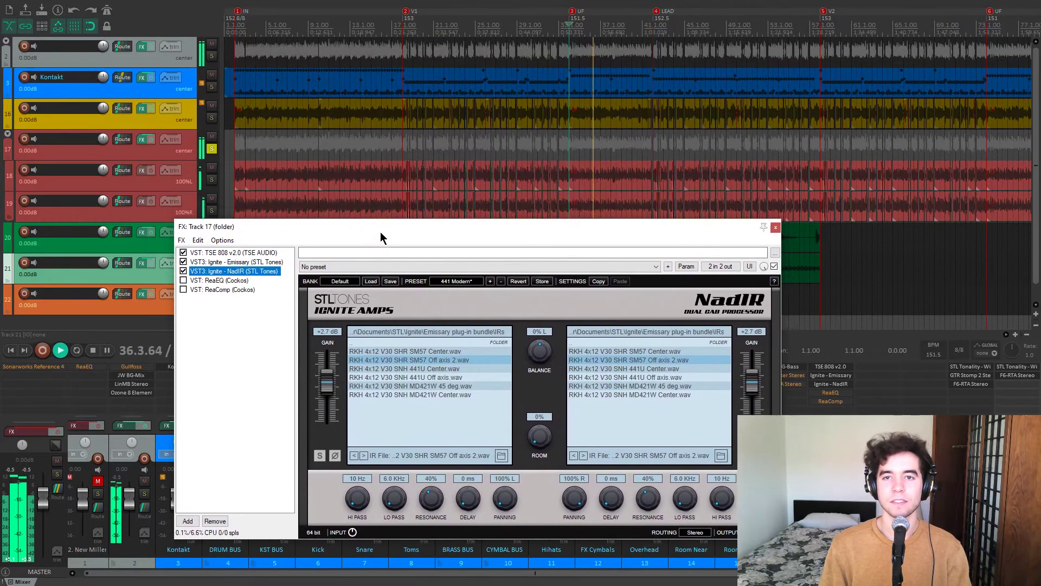
click(529, 146)
key(space)
drag(525, 217, 580, 114)
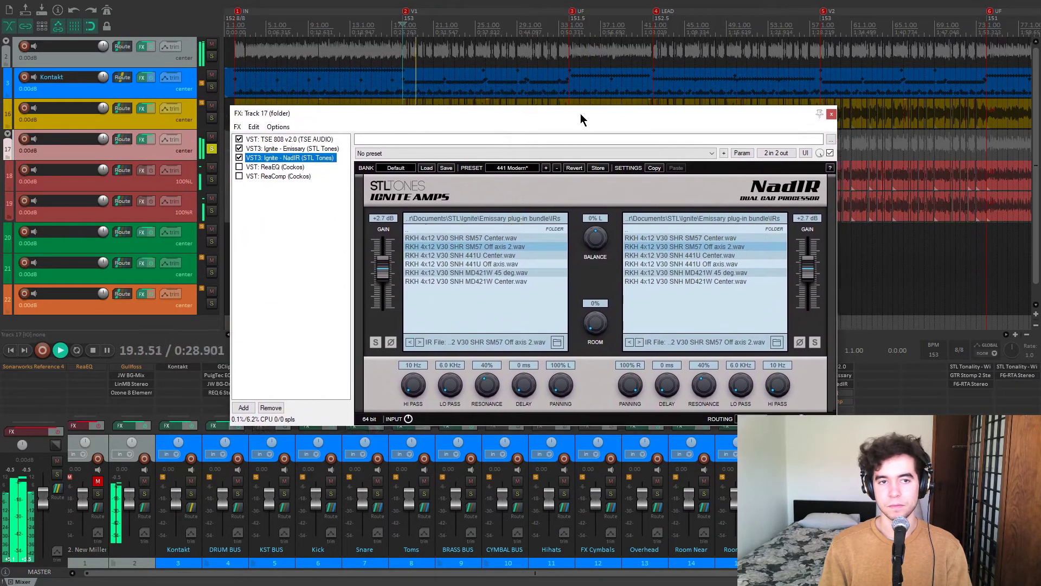
double_click(575, 103)
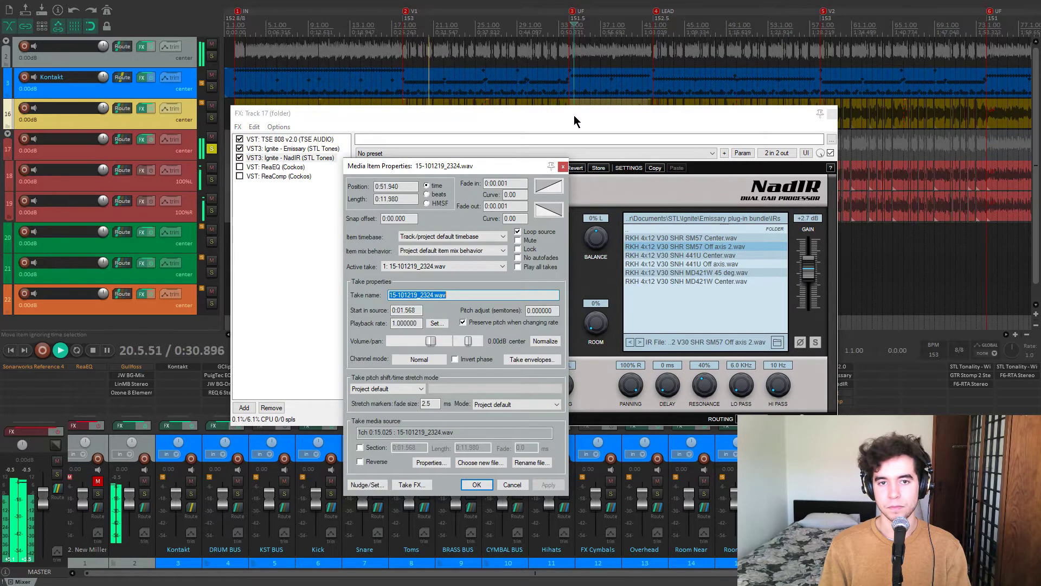
key(Escape)
drag(574, 116, 547, 99)
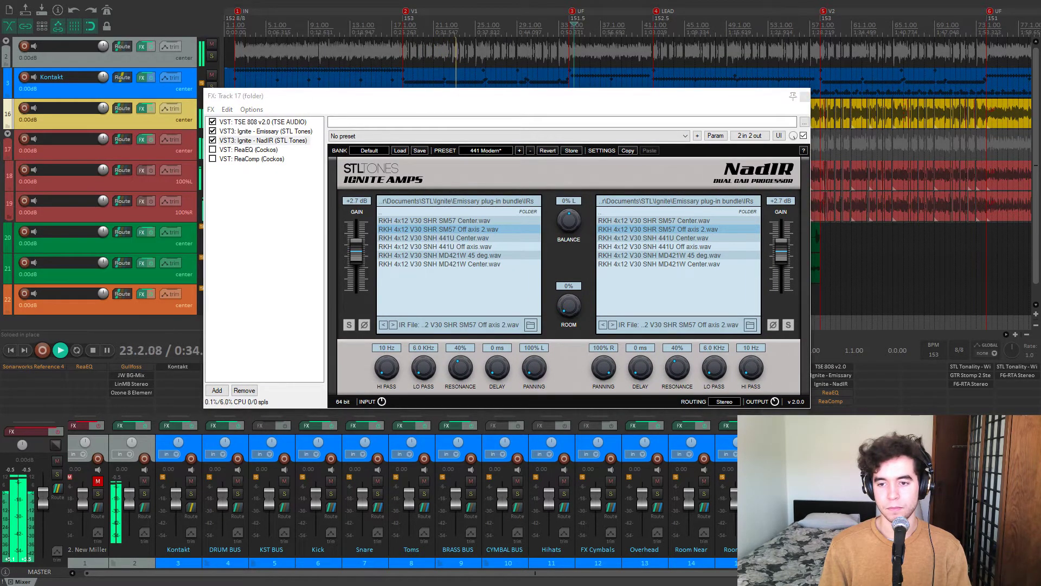
key(space)
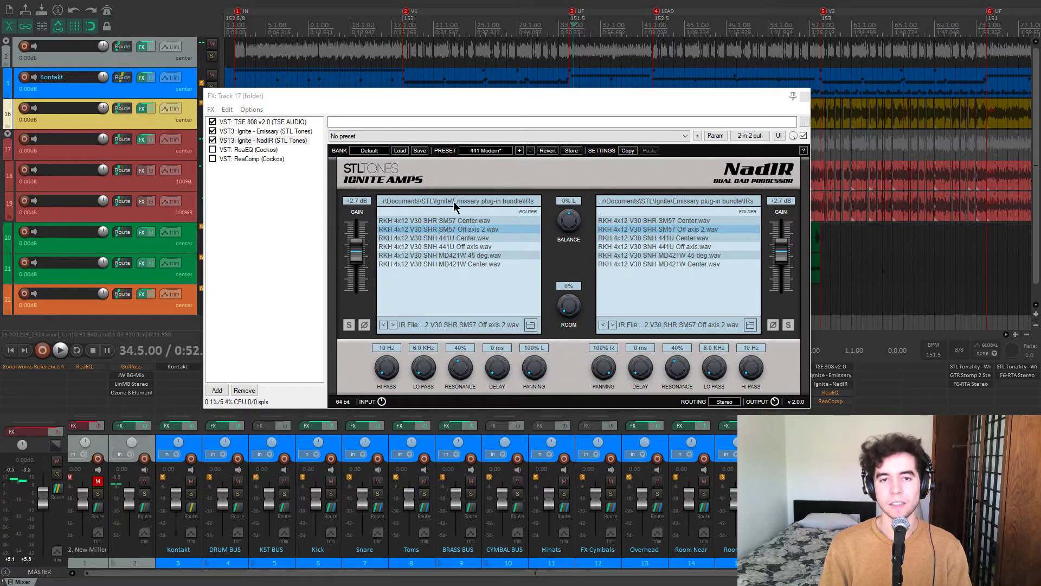
Enable ReaEQ on track 17 and review its high-pass, 300 Hz, 3800 Hz and low-pass bands.
click(249, 151)
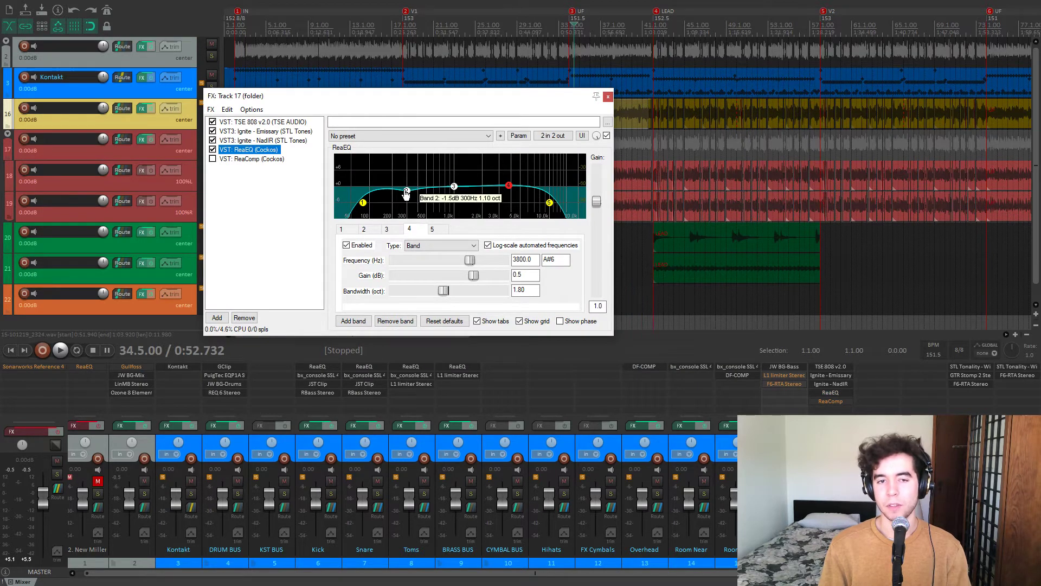
click(363, 203)
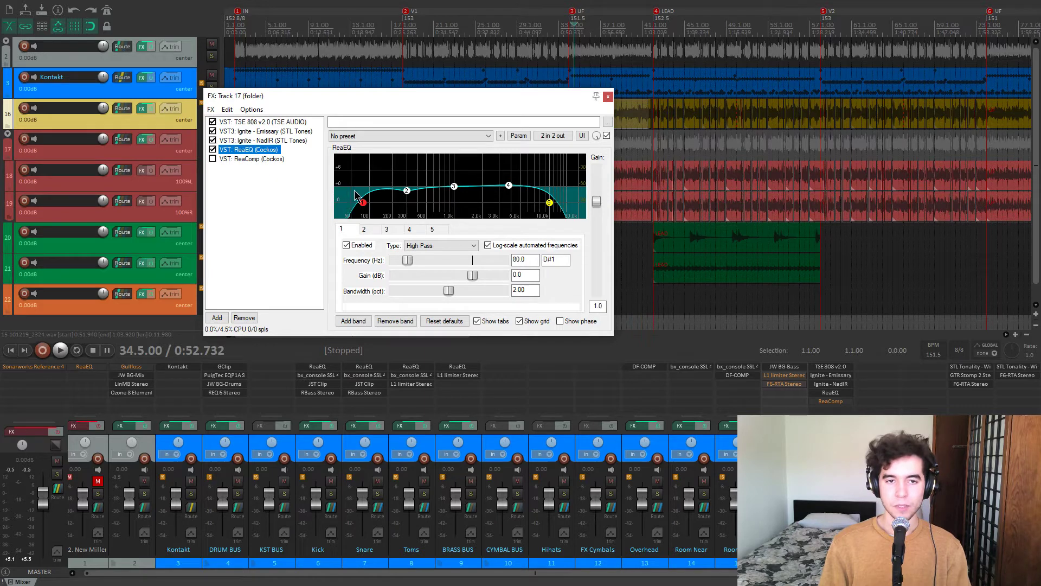
click(407, 192)
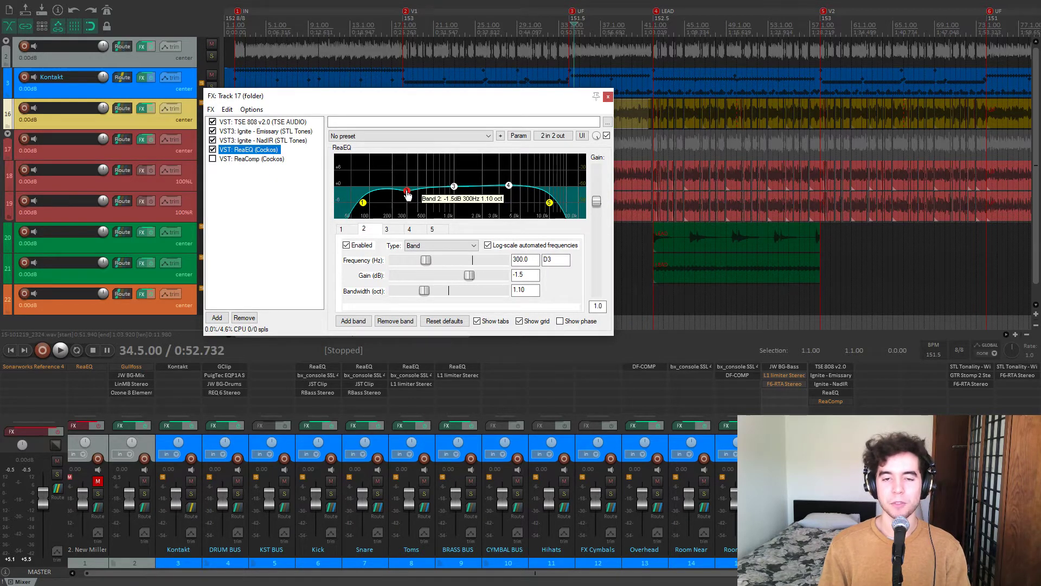
click(509, 187)
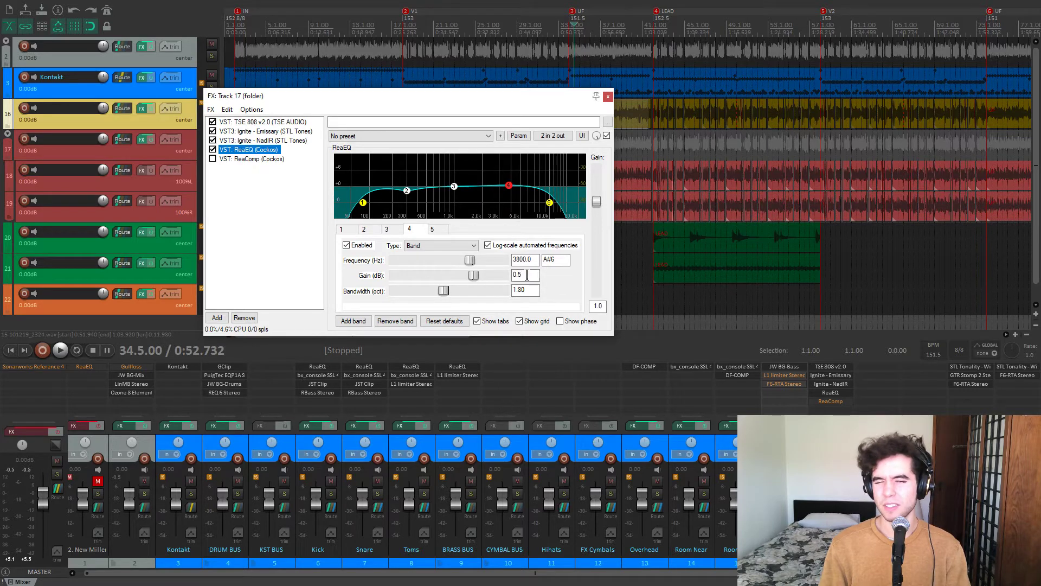
click(550, 204)
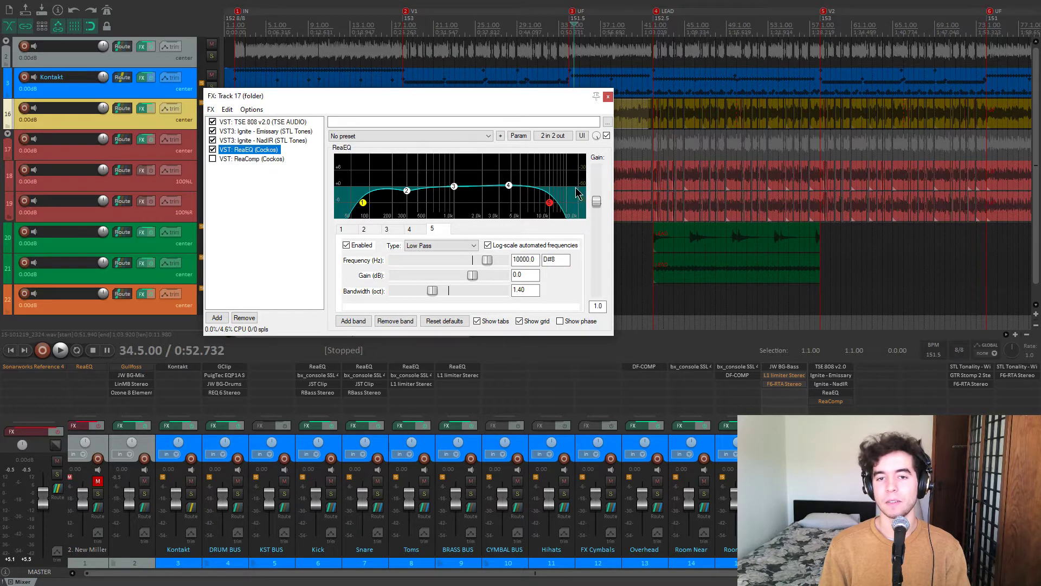
Play track 17 from bar 34.5 and compare the sound with ReaEQ bypassed and active.
key(space)
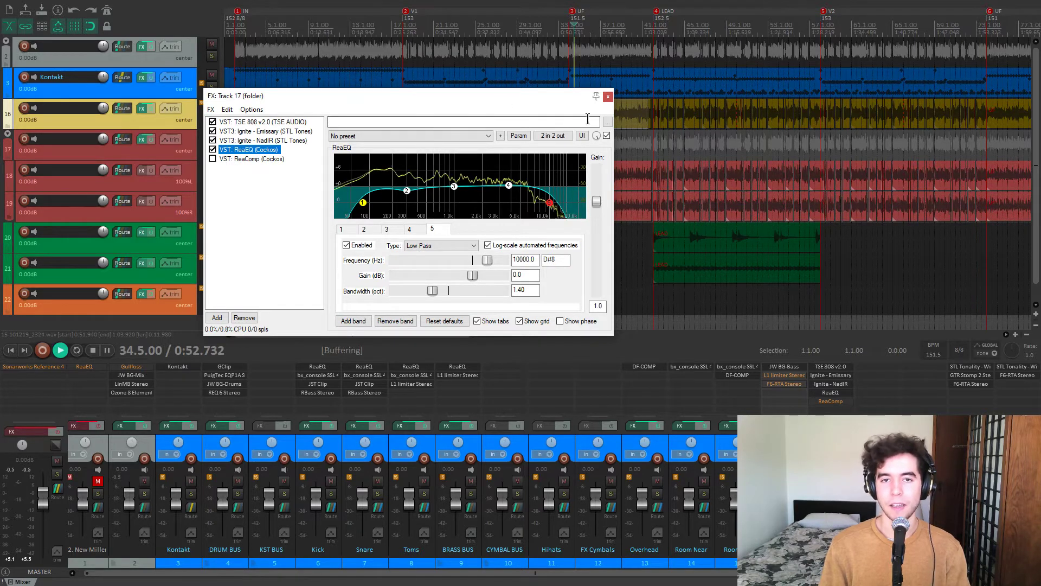
click(607, 137)
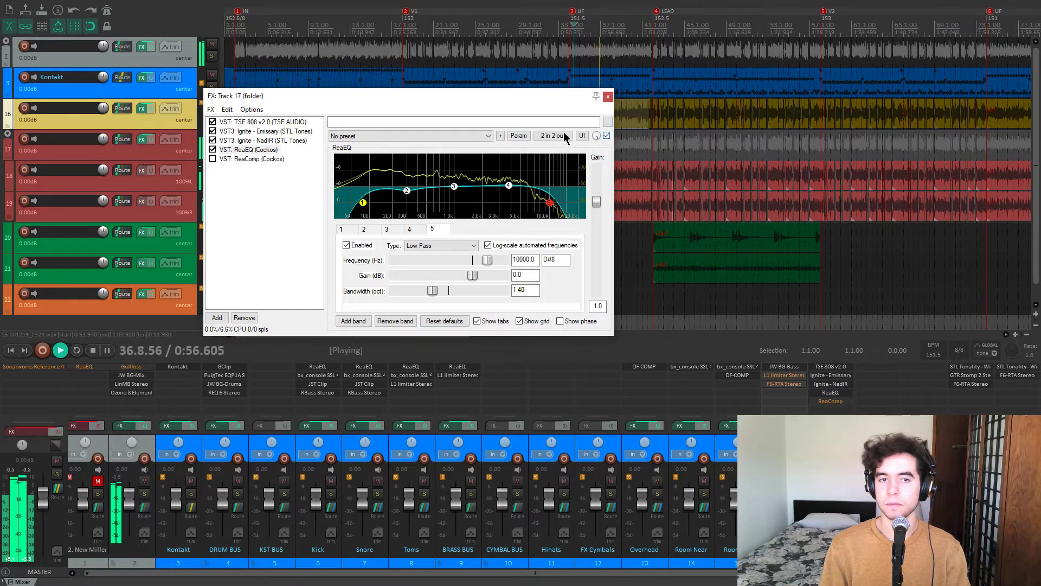
key(space)
Enable ReaComp on track 17 and audition its gain reduction from the UF marker.
click(242, 160)
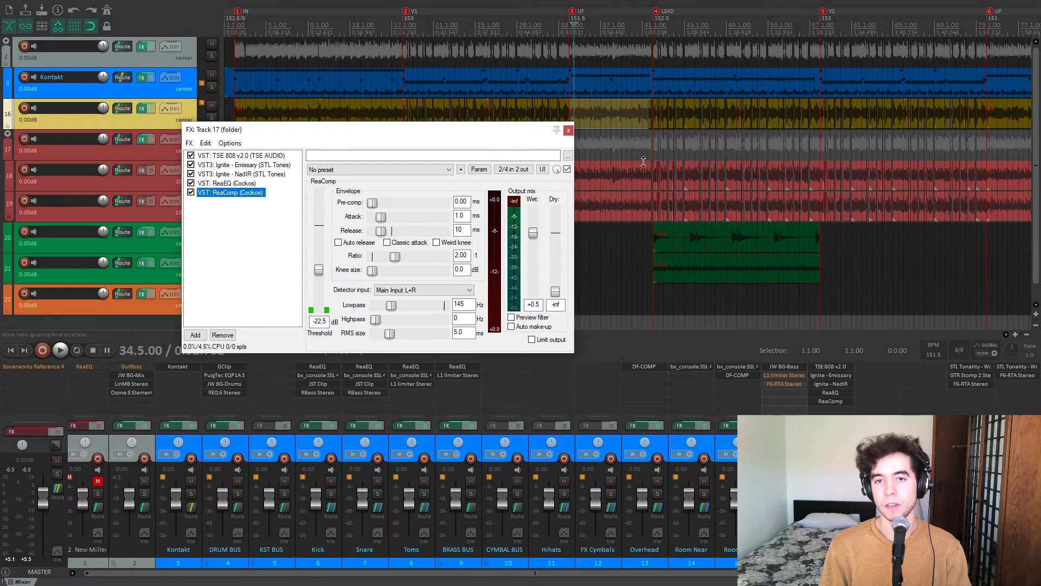
click(596, 142)
key(space)
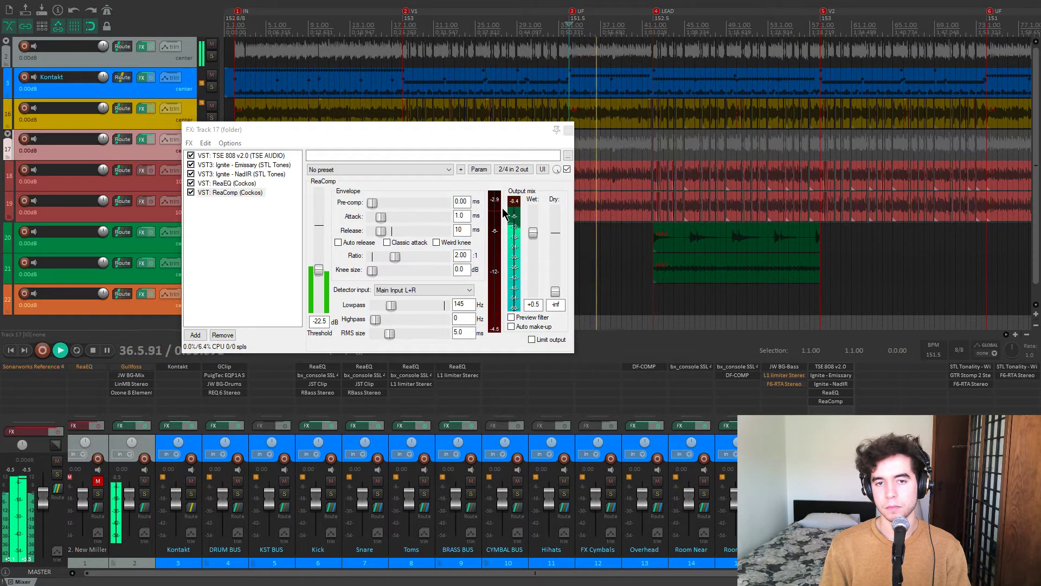
key(space)
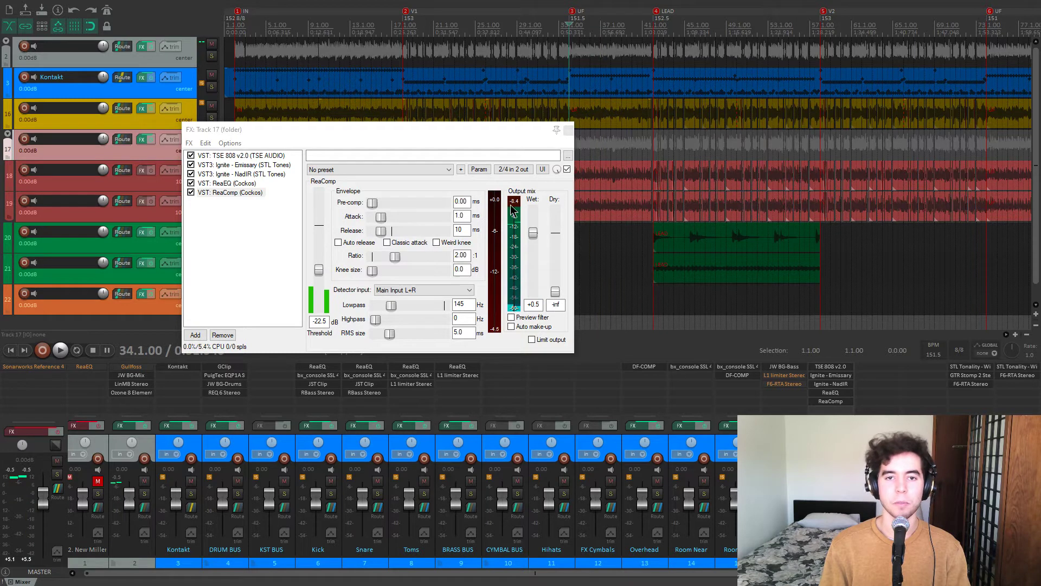
Compare track 17 from the UF marker with ReaComp bypassed and re-enabled, ending with it active.
click(569, 170)
key(space)
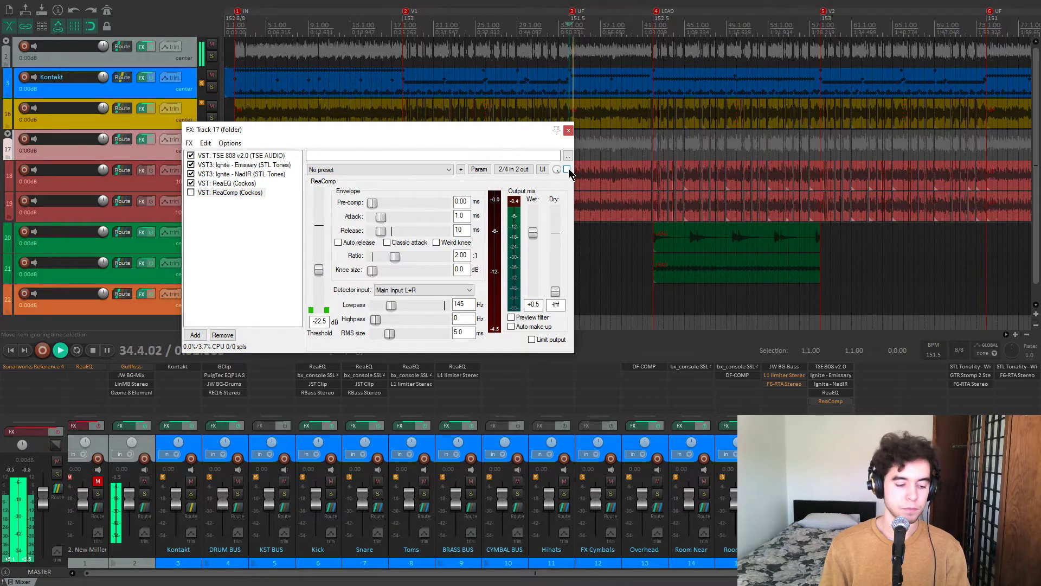
click(568, 169)
click(567, 169)
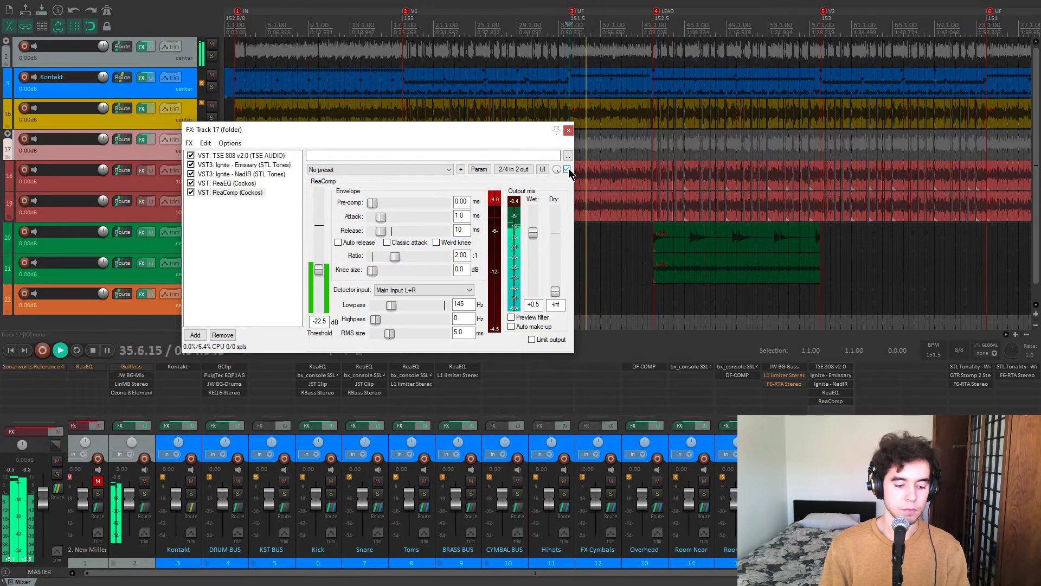
key(space)
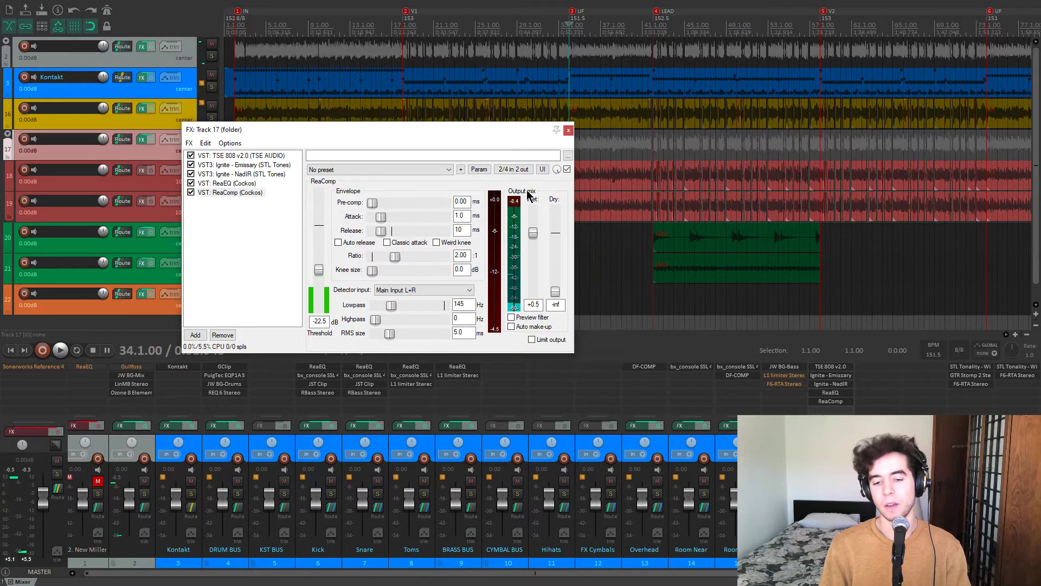
Review the TSE 808, Emissary, NadIR and ReaEQ settings in track 17's effects chain.
drag(447, 132, 455, 116)
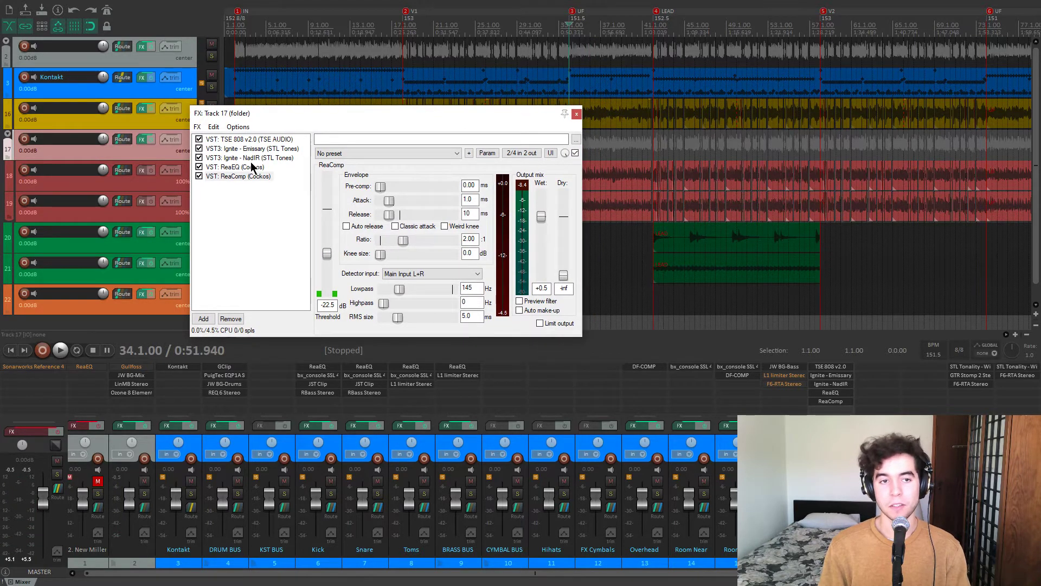
click(250, 167)
click(265, 149)
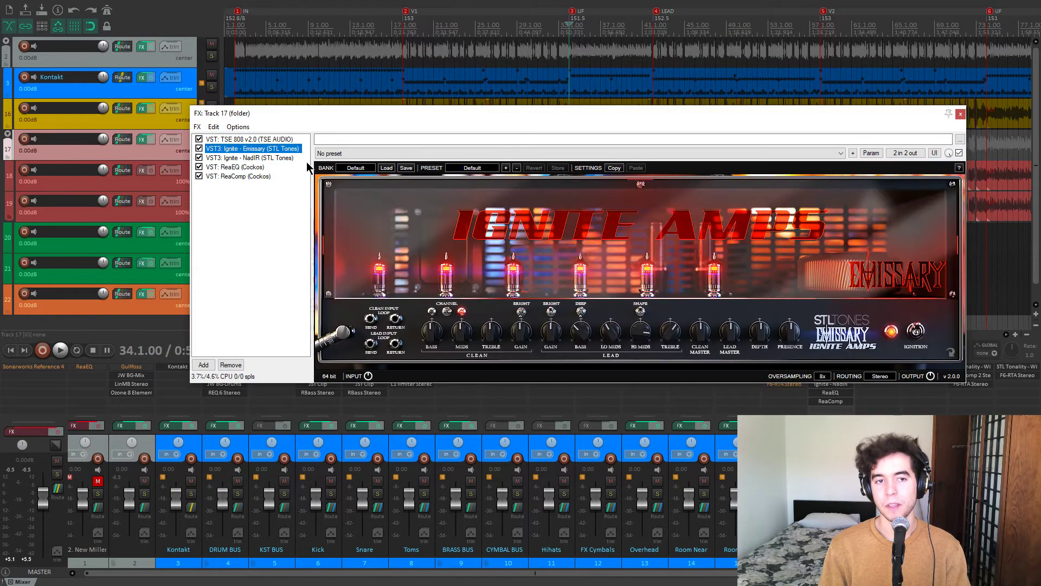
click(279, 158)
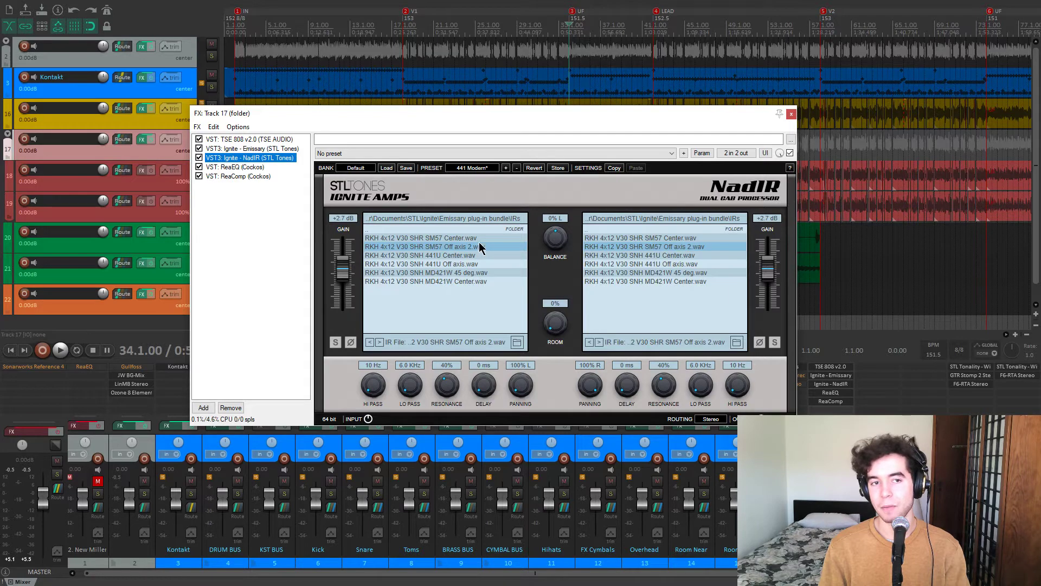
click(264, 140)
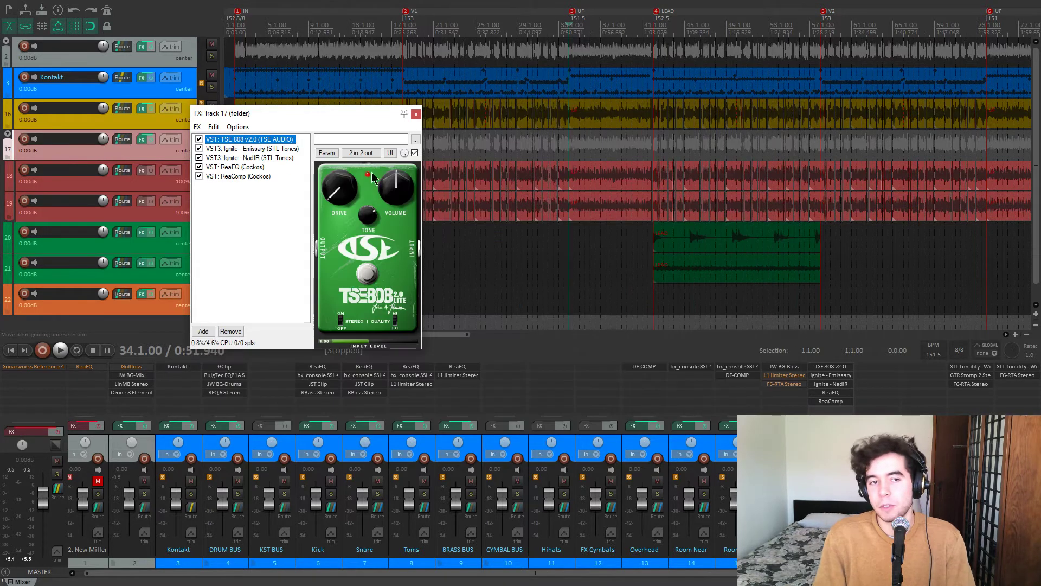
click(252, 149)
click(255, 167)
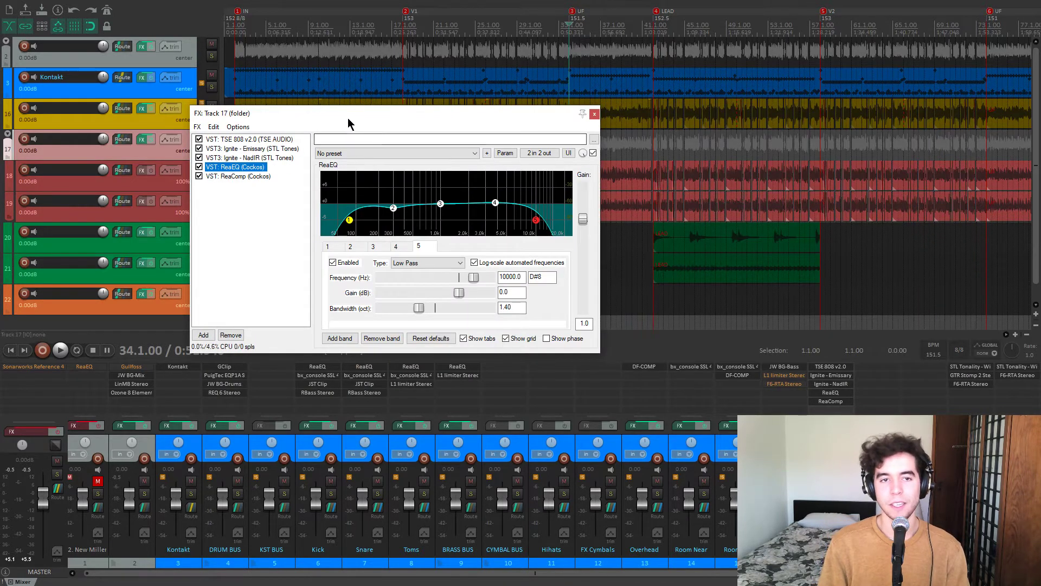
Review ReaComp's settings on track 17 and audition its detector signal from the UF marker with Preview filter on.
click(287, 177)
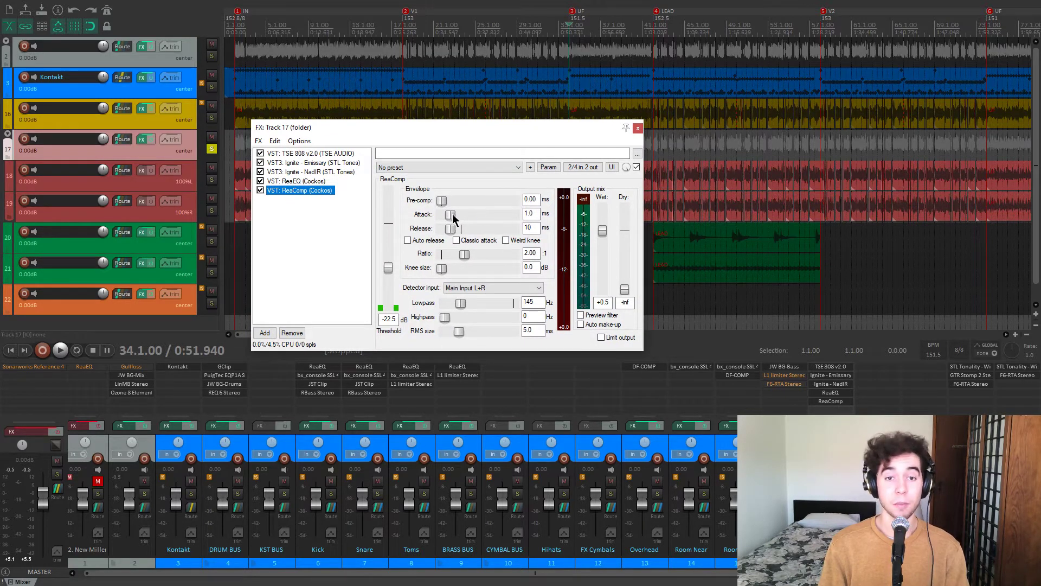
click(536, 213)
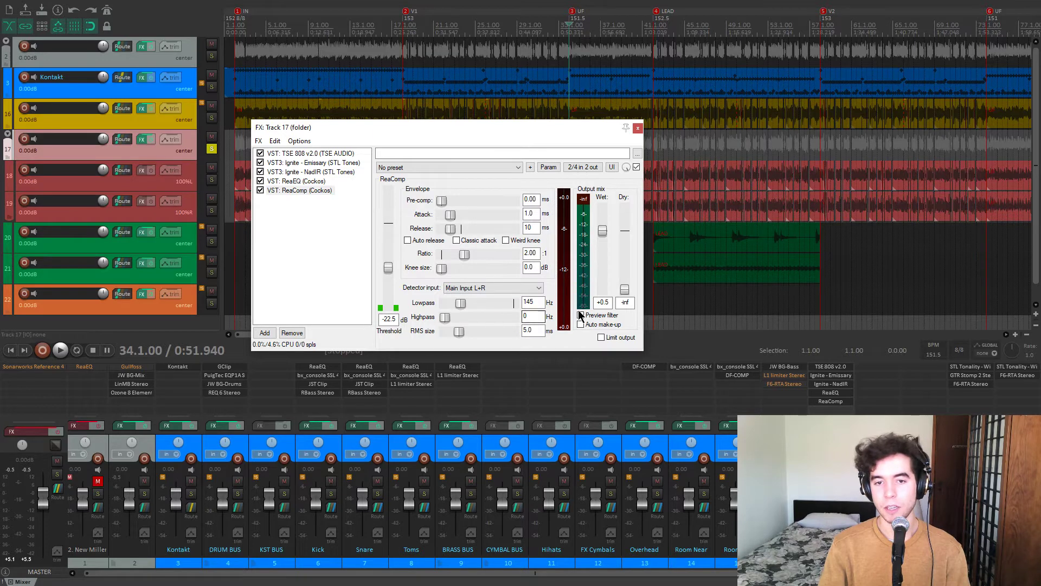
key(space)
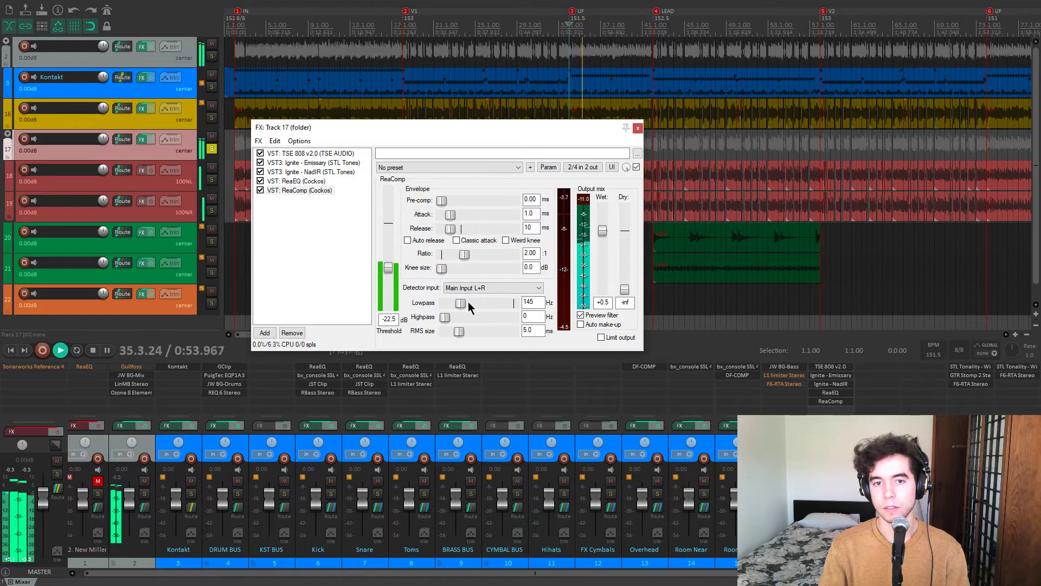
key(space)
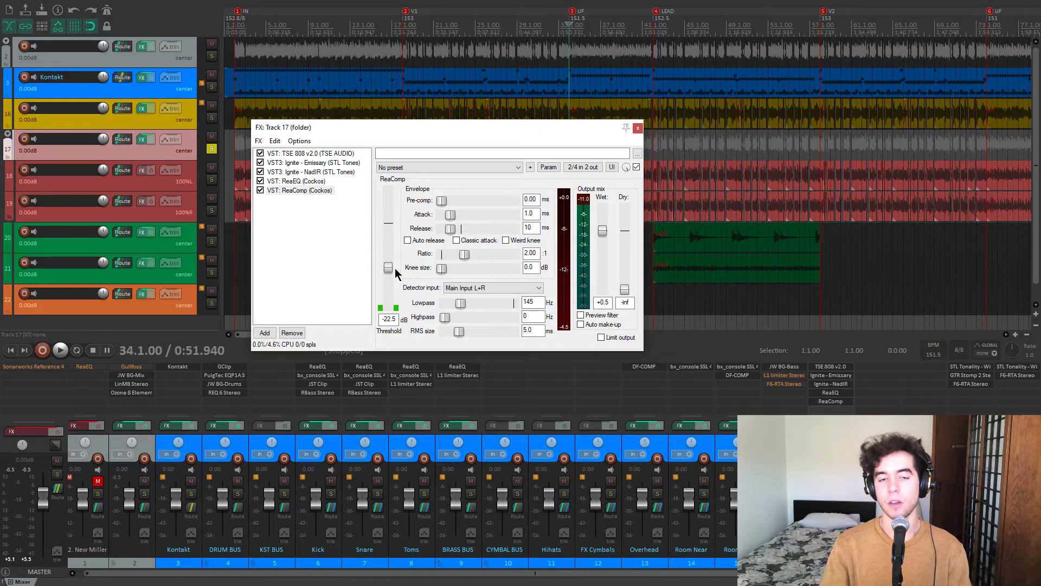
Play from the UF marker, unsolo track 17 to hear the full mix, and close its effects window.
key(space)
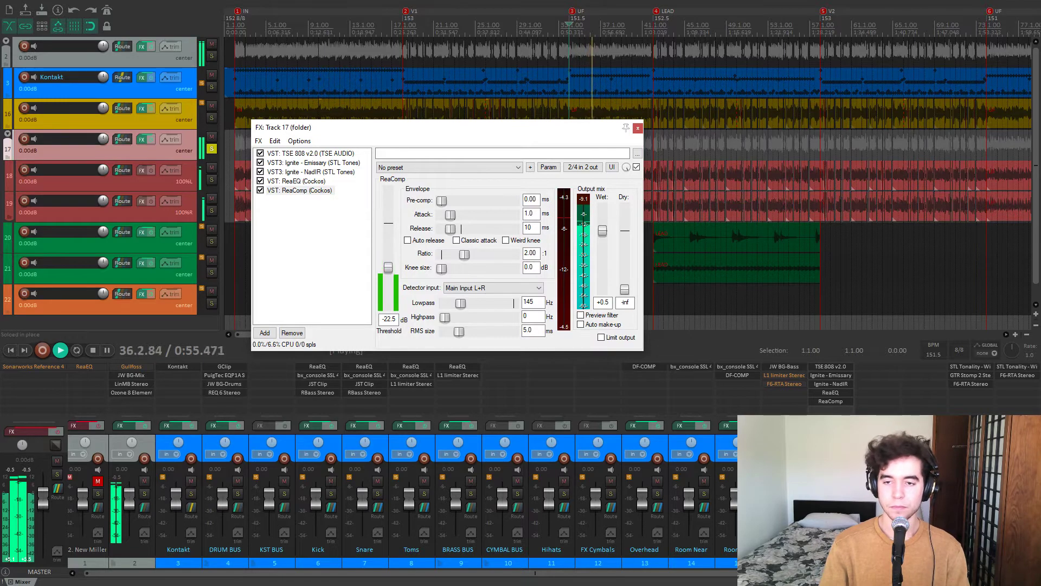
click(660, 147)
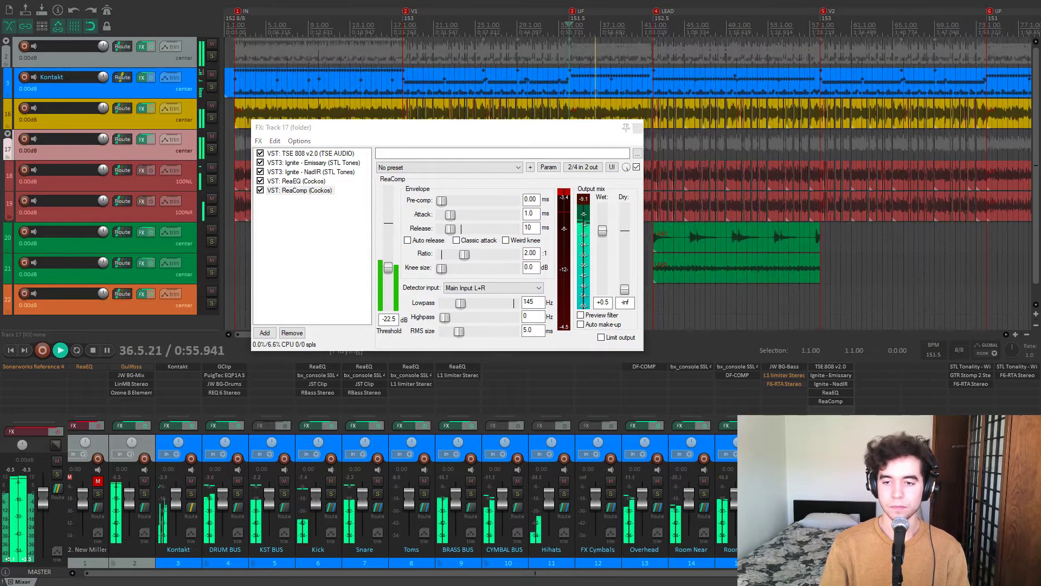
click(638, 127)
key(space)
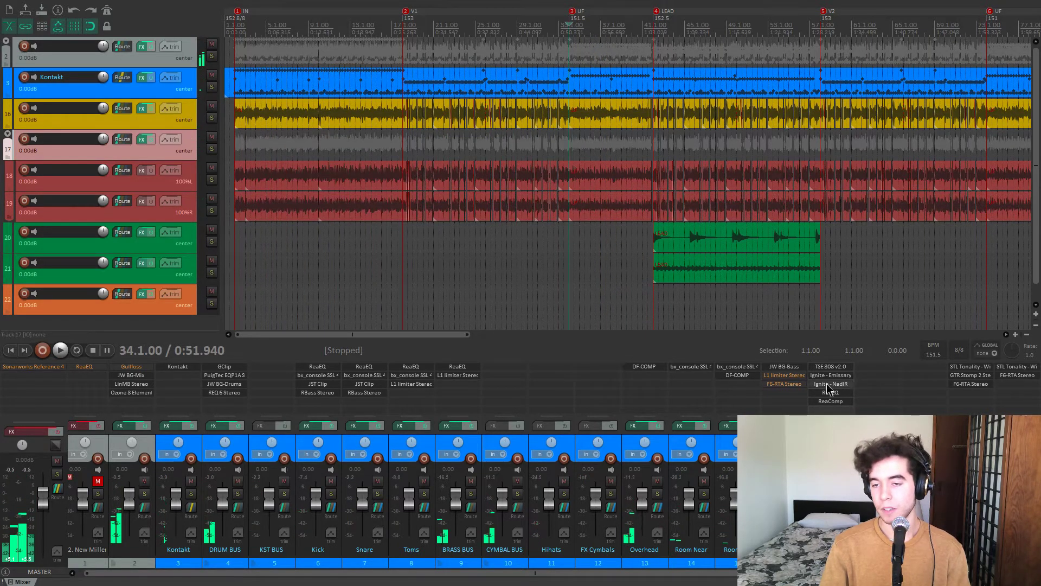
Enable and open L1 limiter Stereo and F6-RTA Stereo on track 16, solo the track and arrange both windows side by side.
click(785, 375)
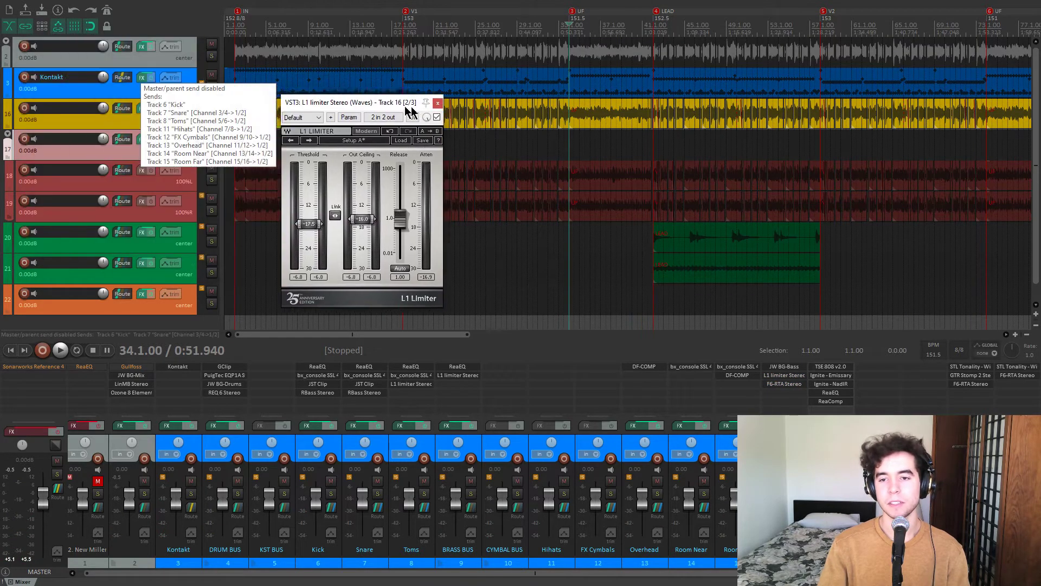
click(785, 384)
drag(312, 43, 784, 83)
drag(425, 104, 379, 109)
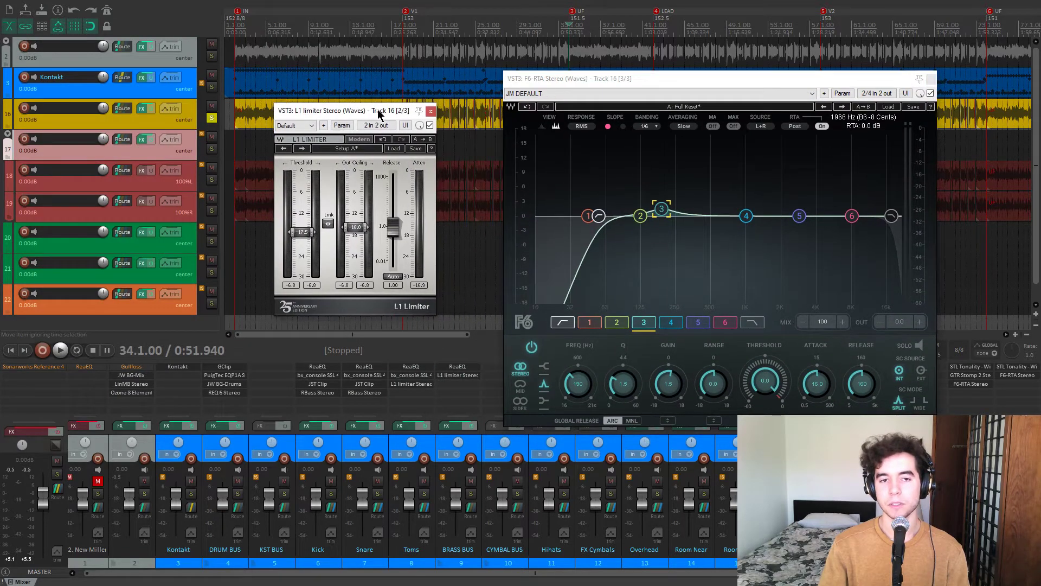
mouse_move(596, 81)
mouse_down()
mouse_move(247, 68)
mouse_move(584, 71)
mouse_up()
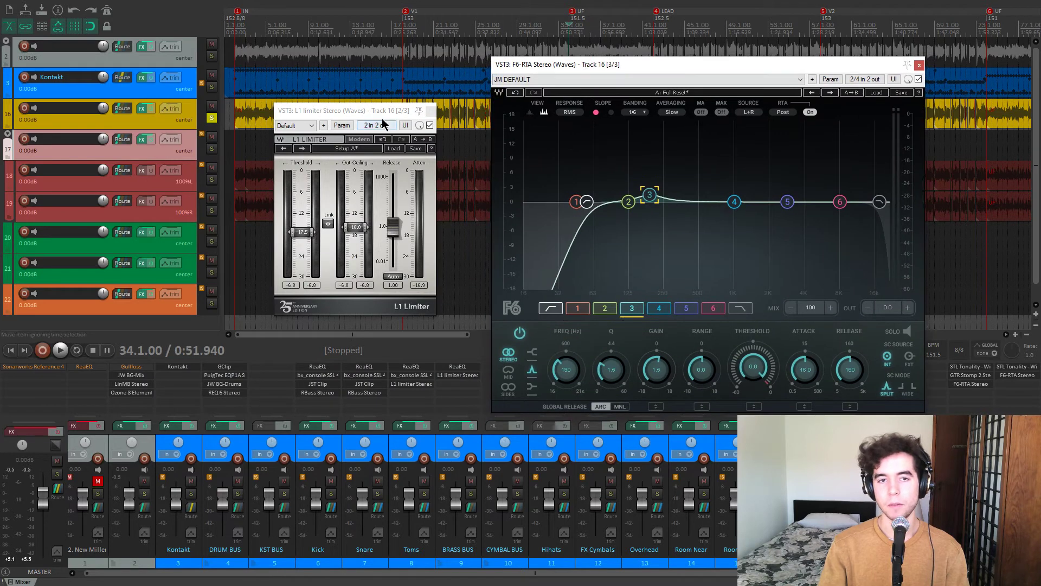
drag(383, 118, 384, 121)
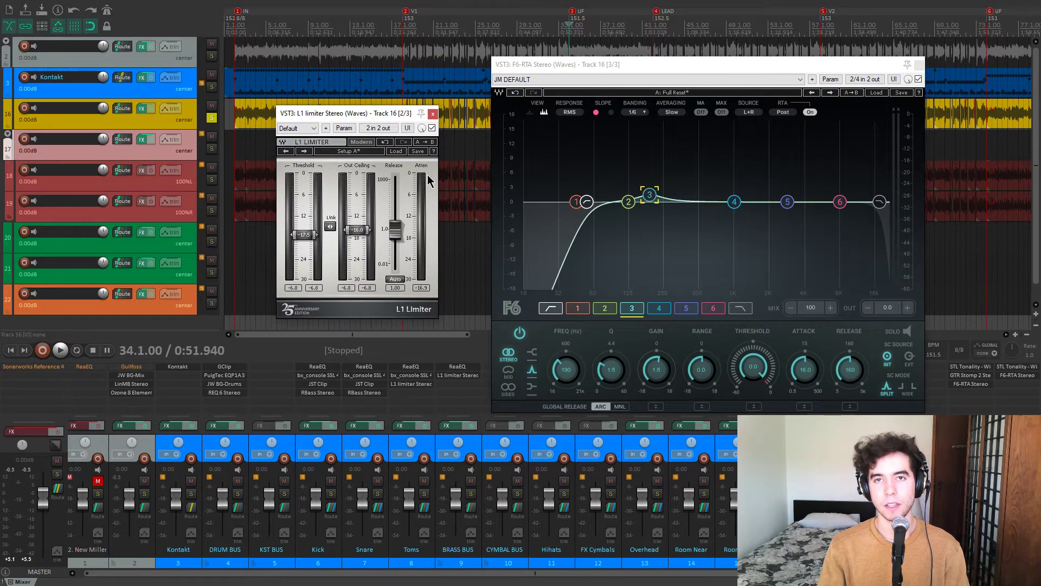
Audition the L1 limiter's attenuation on track 16 and inspect the high-pass filter in F6-RTA.
key(space)
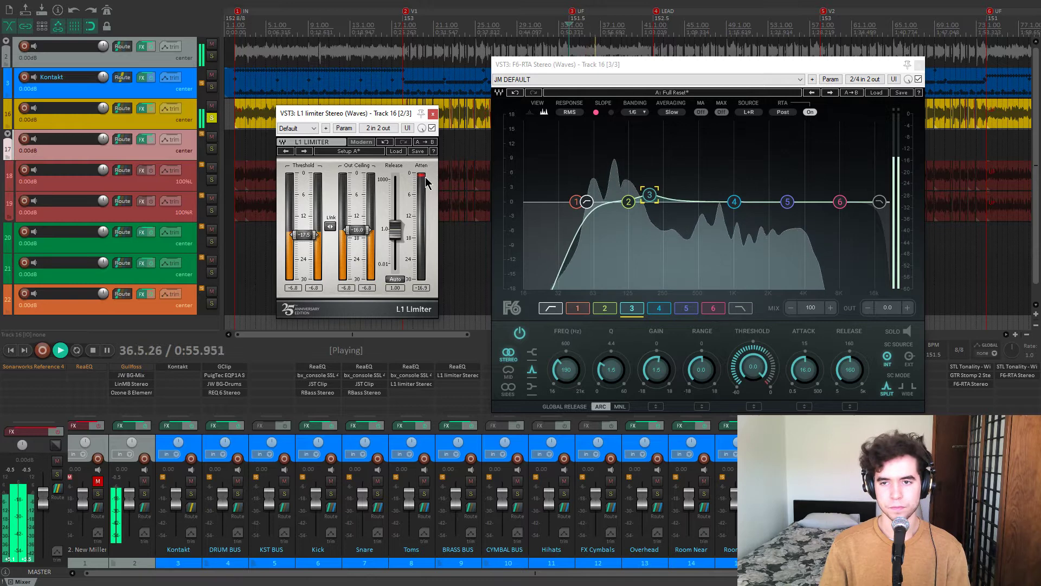
key(space)
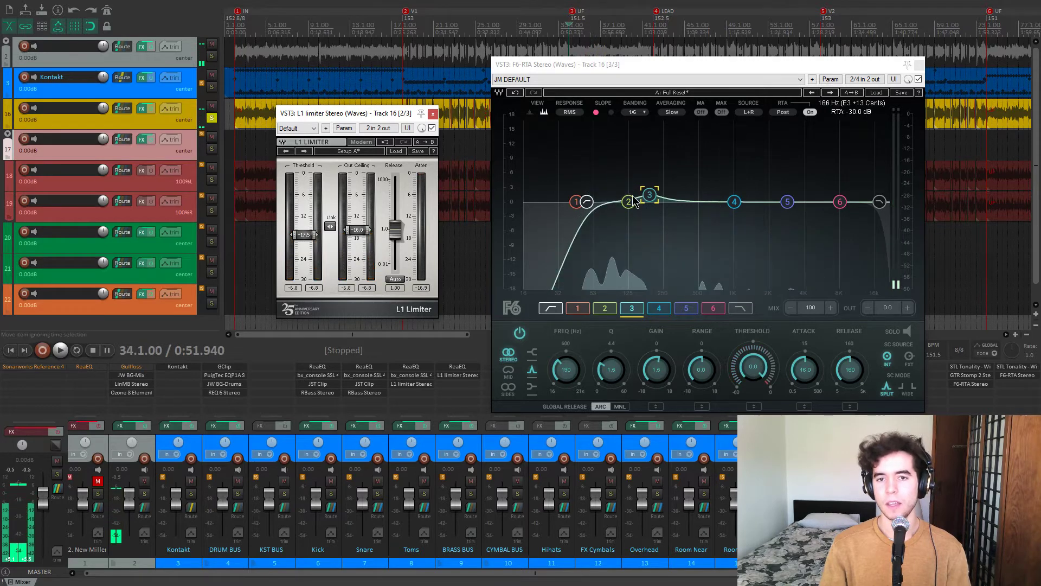
click(587, 203)
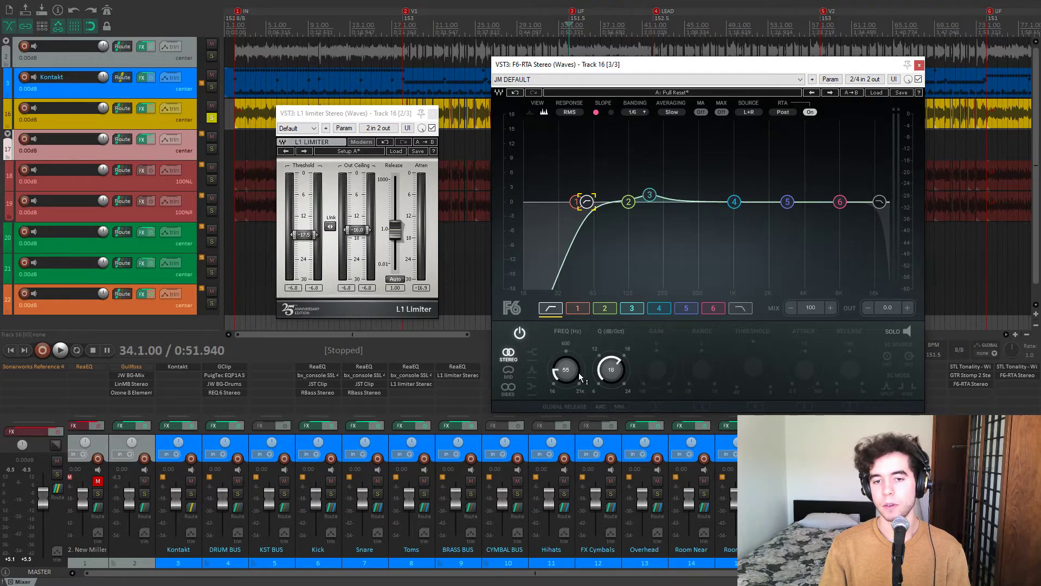
Sweep F6 band 3's gain to its maximum while playing track 16, and return it to 1.5 dB.
click(650, 197)
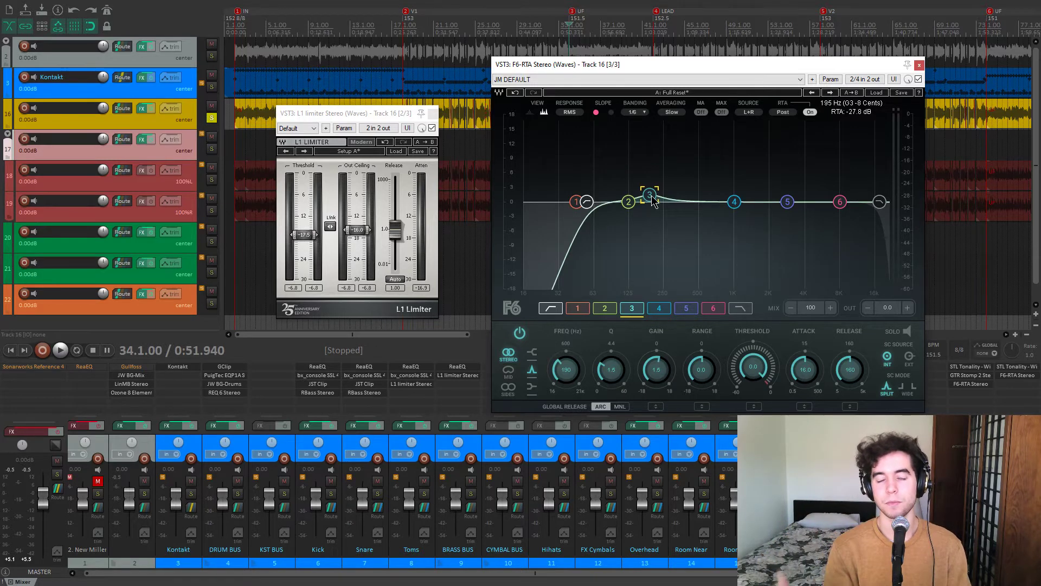
key(space)
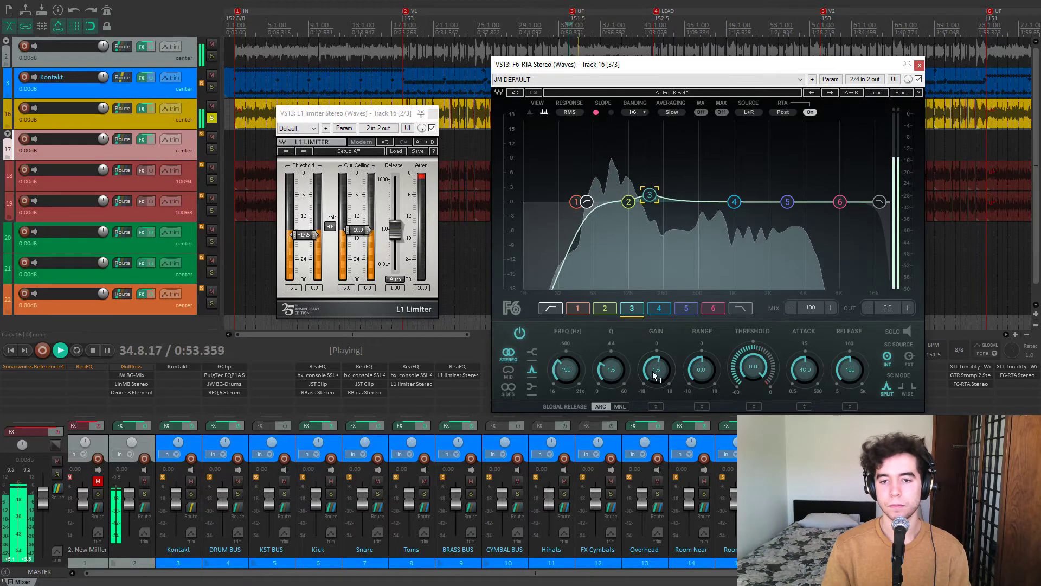
drag(655, 374, 655, 336)
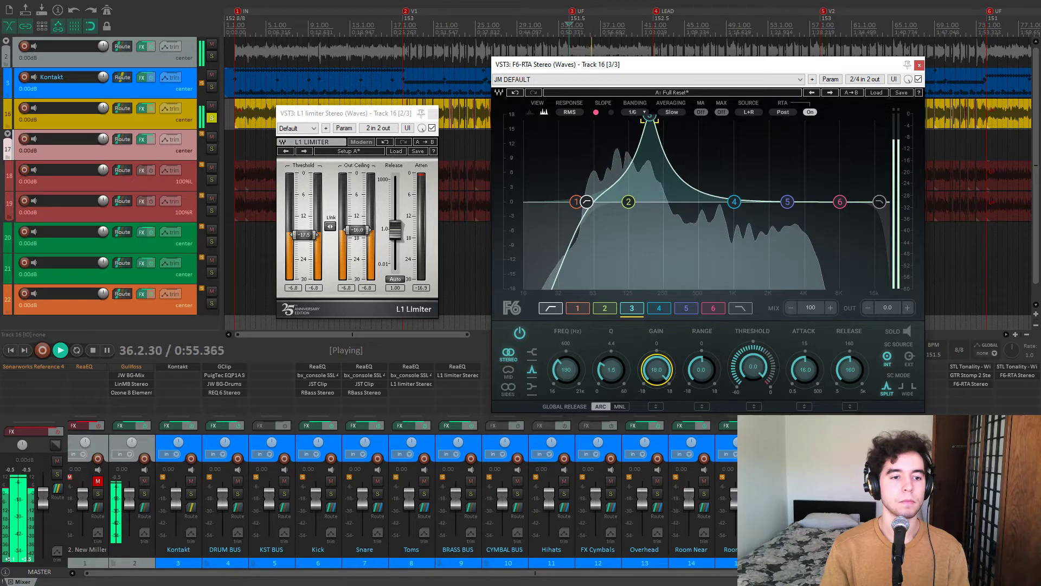
drag(654, 336, 654, 373)
key(space)
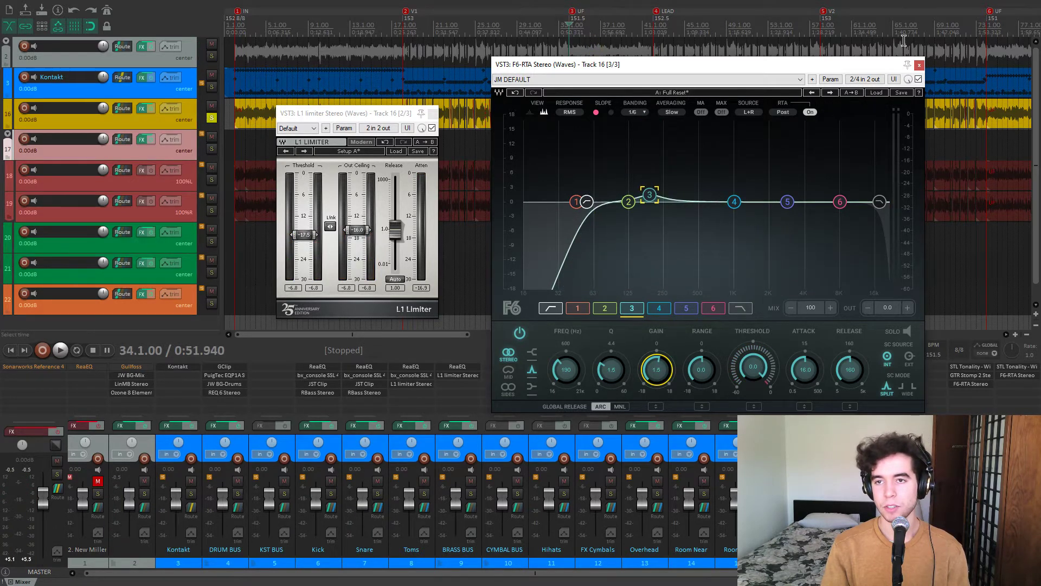
Close track 16's F6-RTA and L1 limiter windows and solo track 20.
click(920, 65)
click(433, 113)
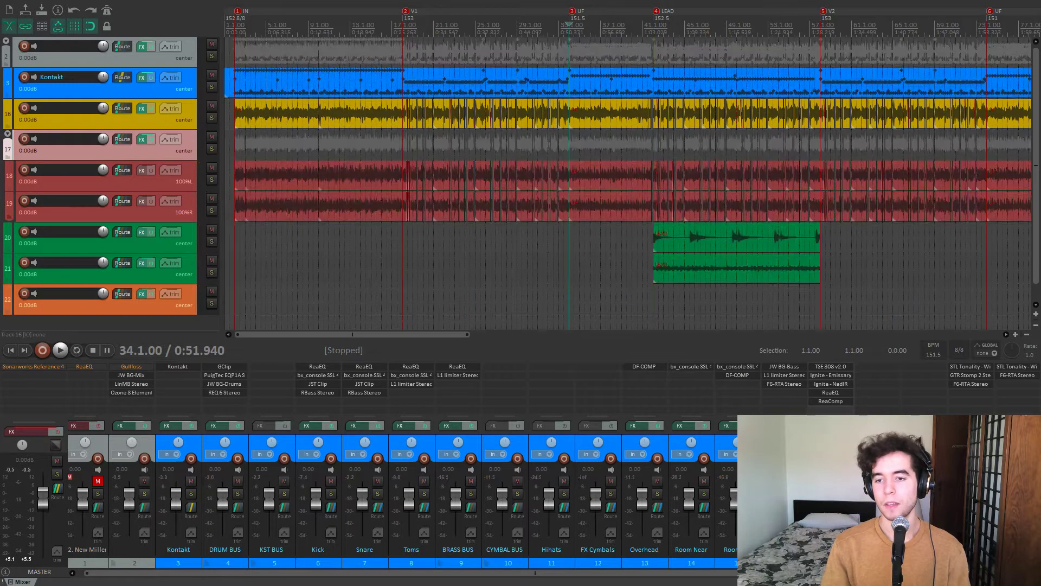
scroll(401, 499, right, 1)
click(211, 241)
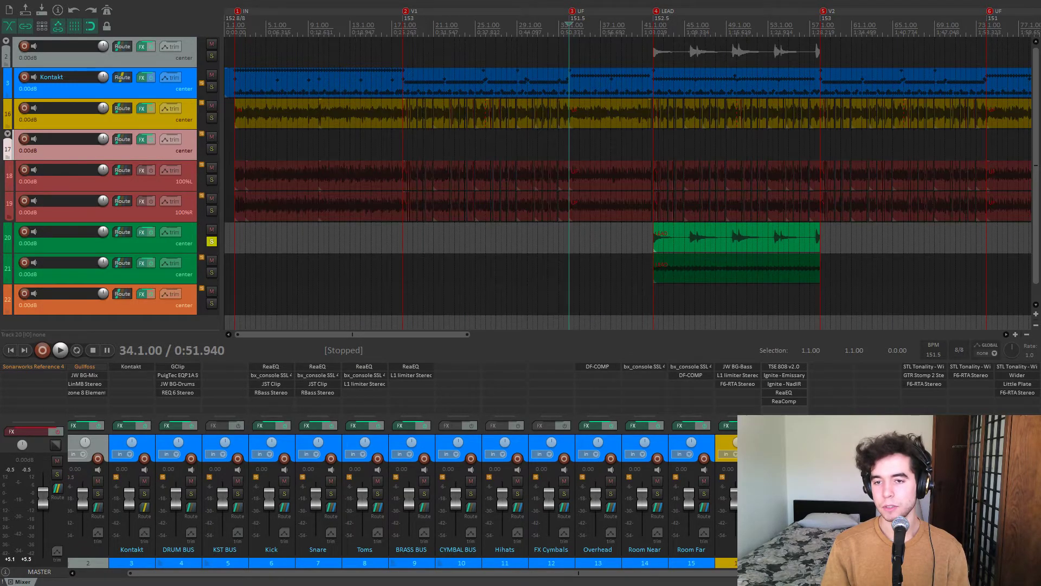
Play track 20 in the LEAD section and move the edit cursor to bar 45.5.
click(645, 305)
key(space)
scroll(648, 306, up, 3)
click(725, 302)
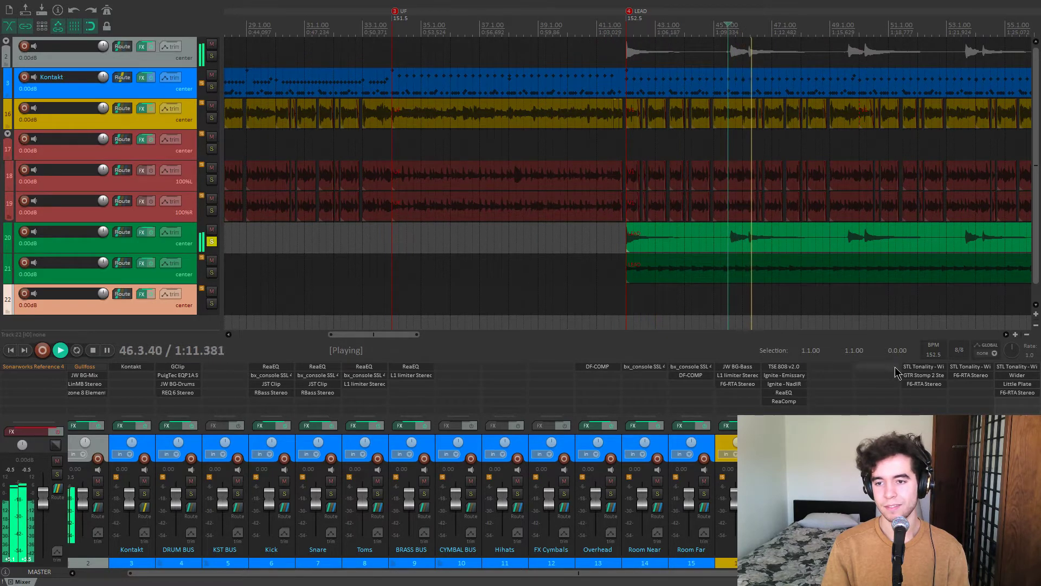
key(space)
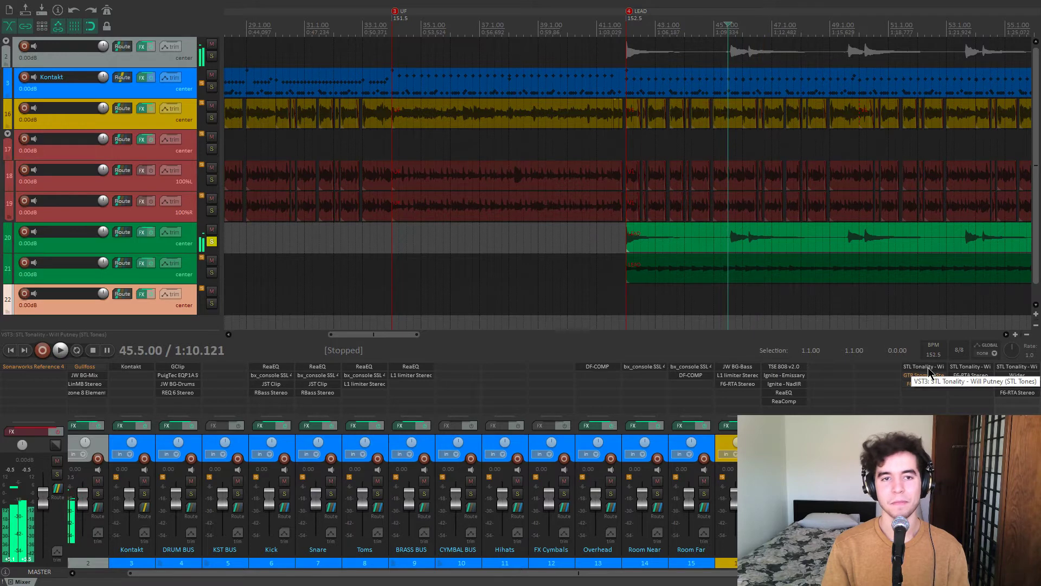
Open STL Tonality - Will Putney on track 20 and look through its amp, EQ and pedal views.
click(921, 366)
drag(433, 42, 496, 43)
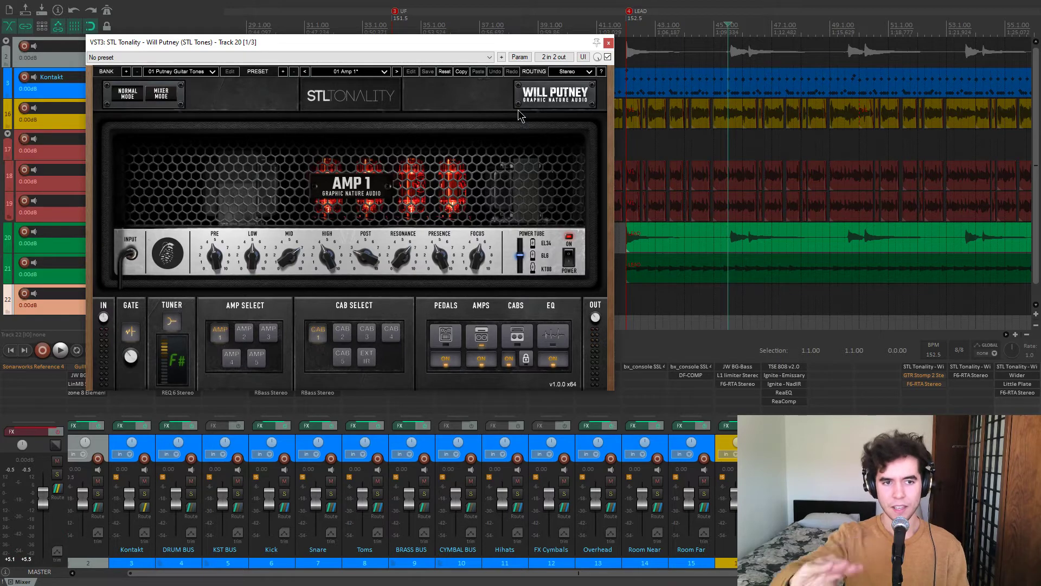
click(551, 335)
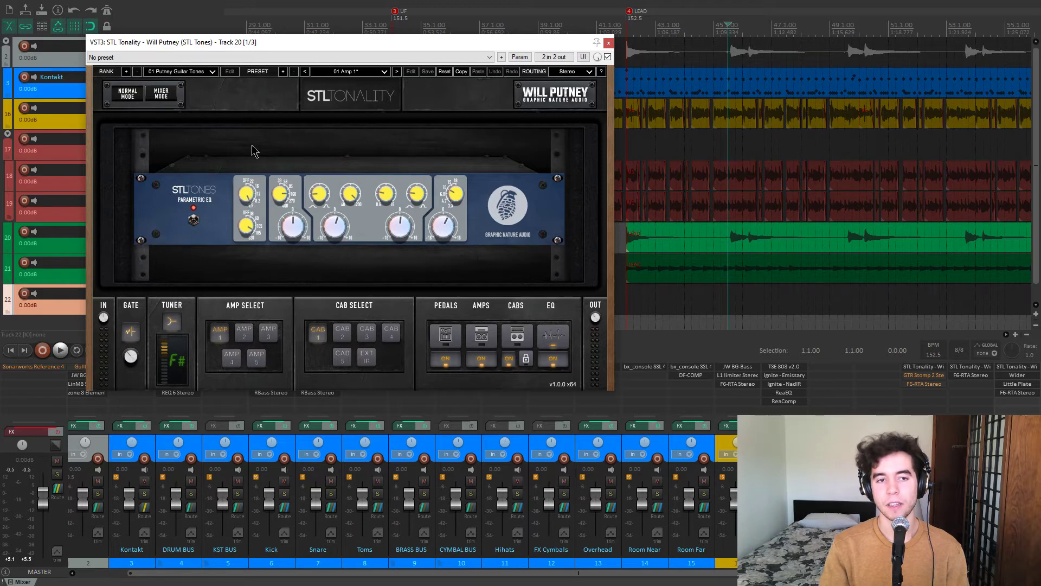
click(446, 345)
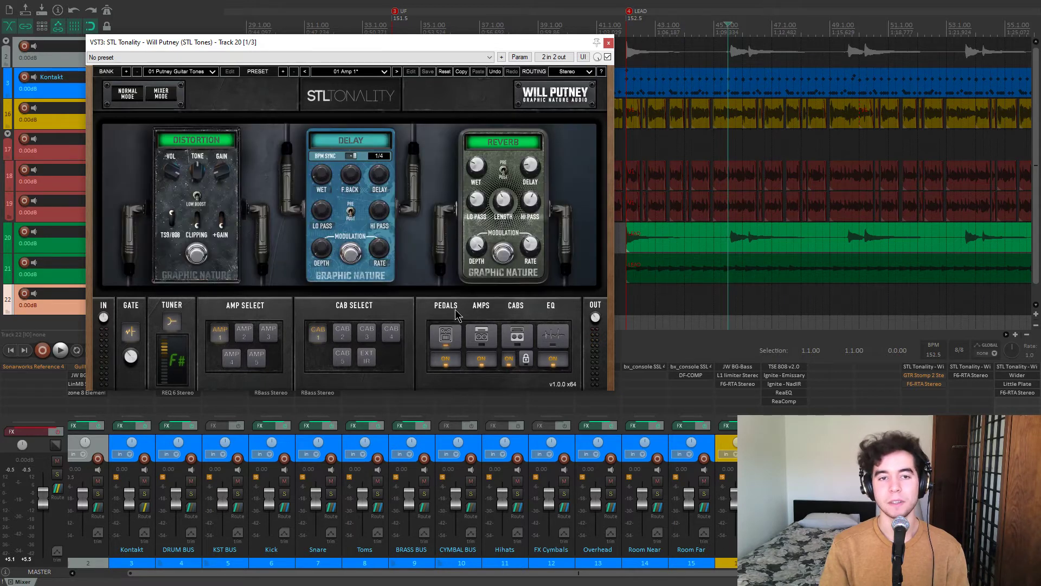
click(472, 343)
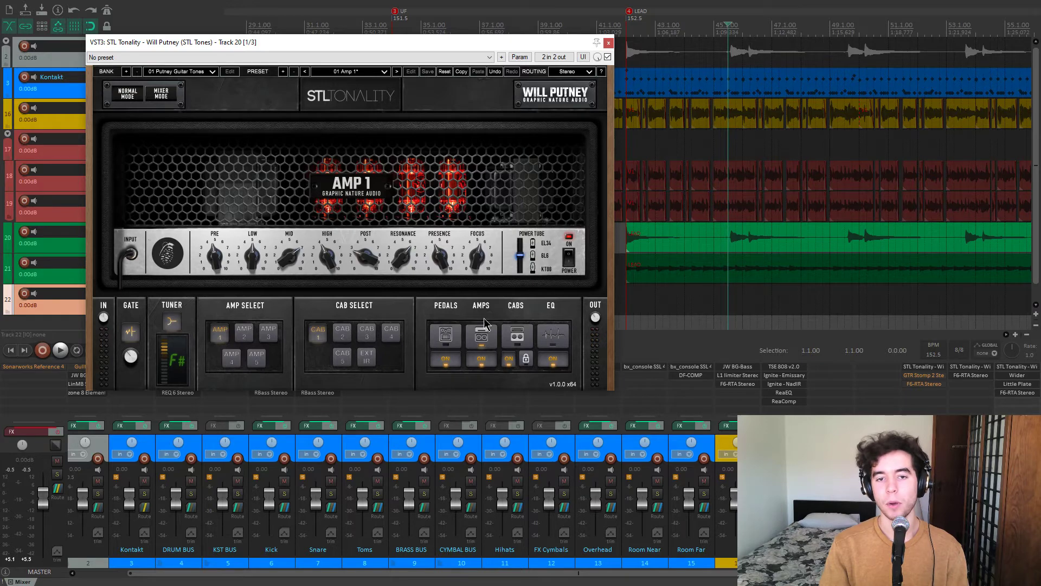
Inspect the reverb pedal's wet, length, low-pass and high-pass settings and play track 20 through it from bar 45.5.
click(461, 340)
drag(371, 42, 391, 51)
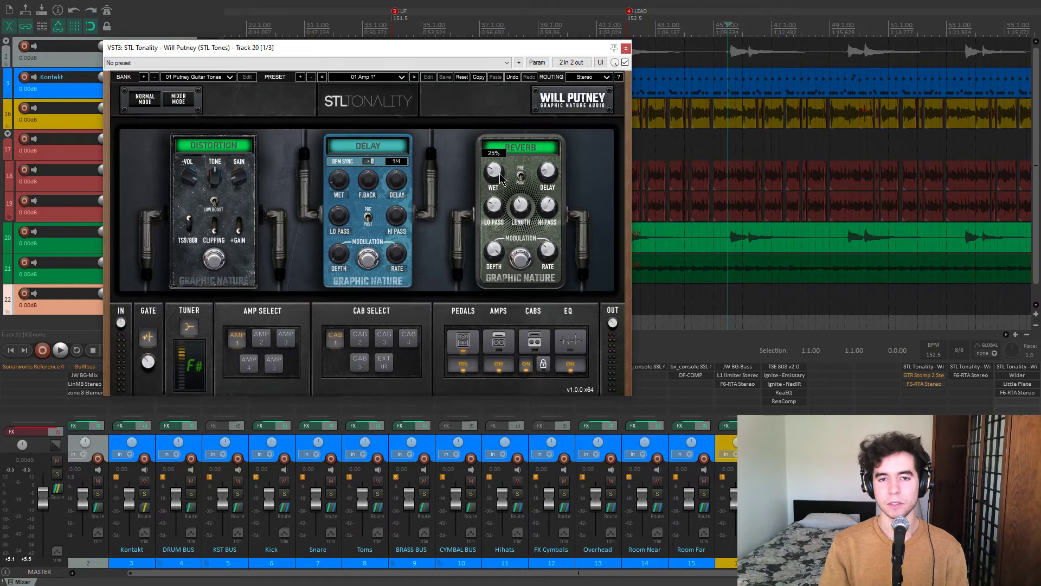
mouse_move(523, 213)
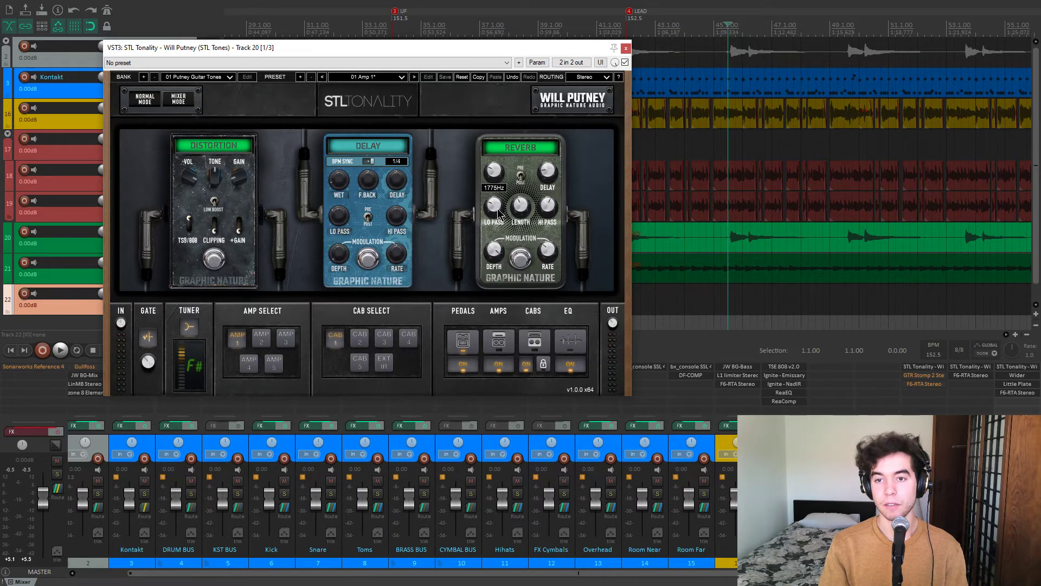
key(space)
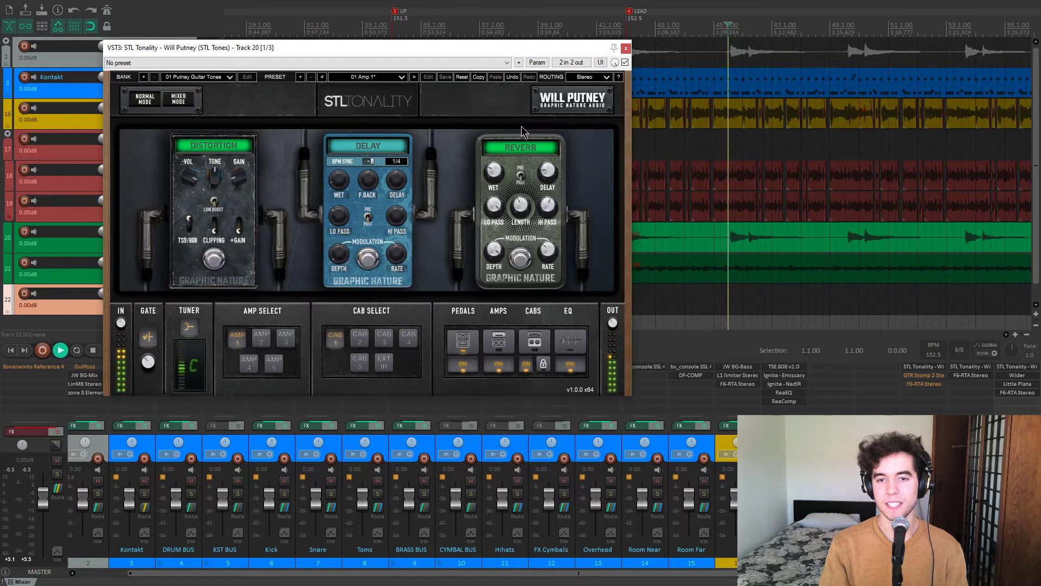
key(space)
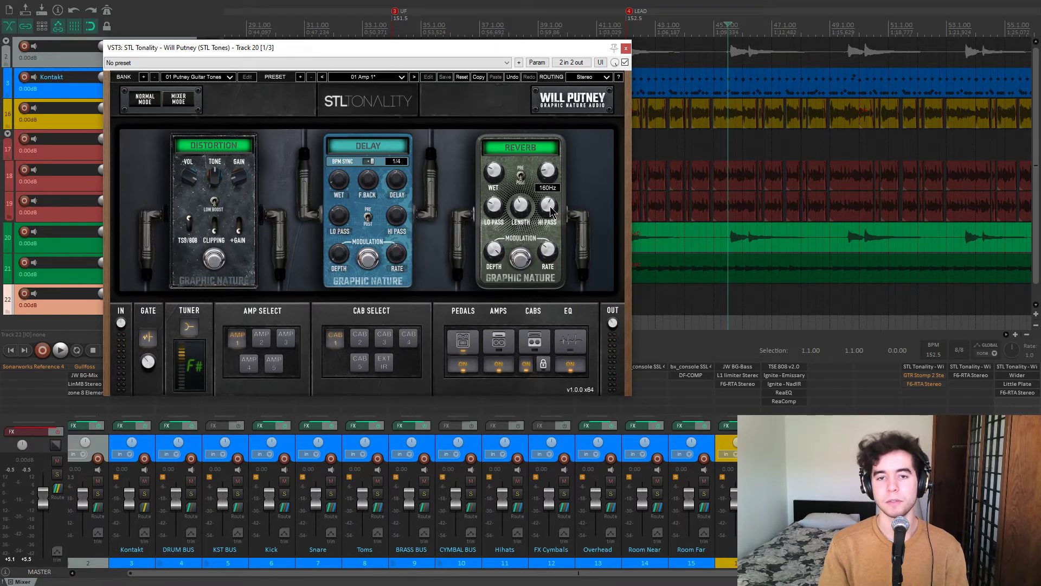
Close STL Tonality, then enable and open the GTR Stomp 2 chorus on track 20.
click(626, 48)
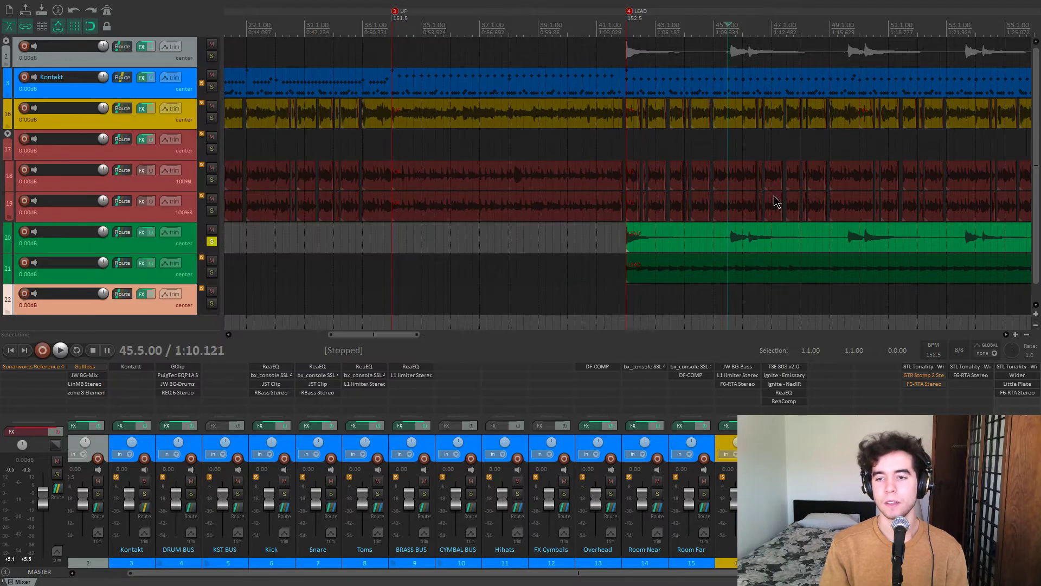
click(922, 375)
drag(374, 194, 589, 89)
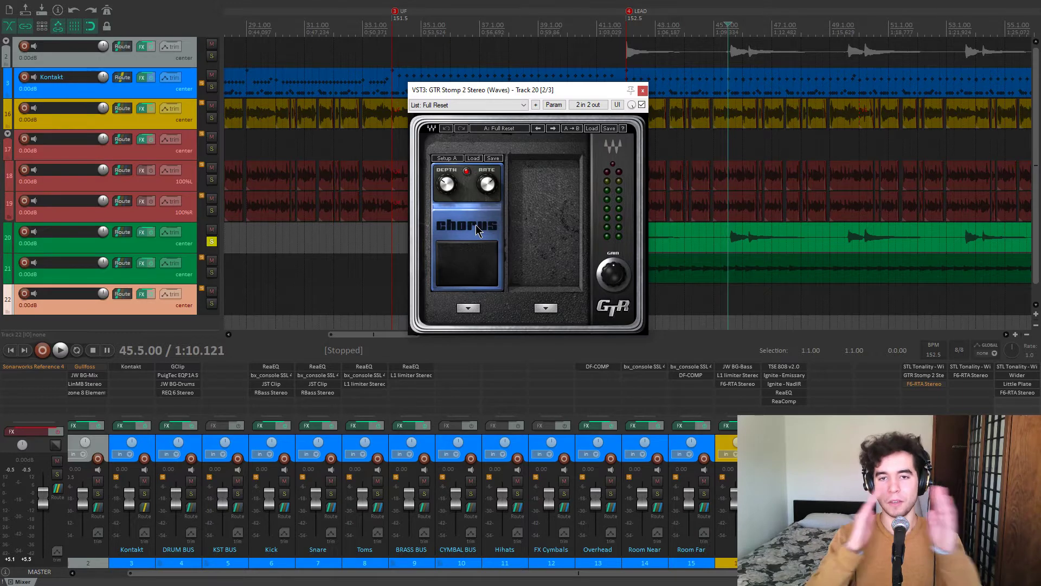
Play track 20 from bar 45.5, comparing the GTR Stomp 2 chorus bypassed and active, and close its window.
key(space)
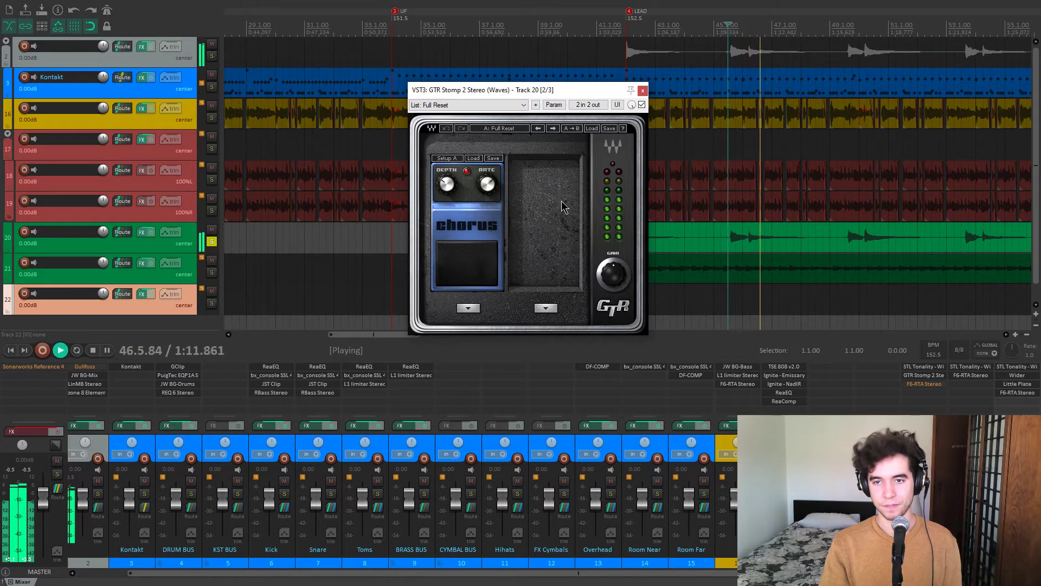
click(642, 105)
click(643, 105)
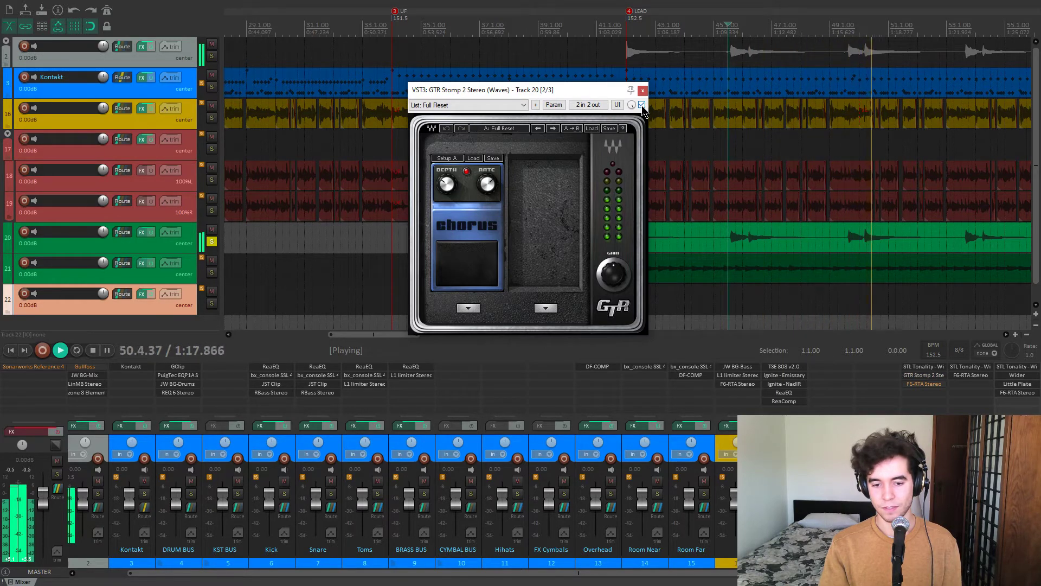
key(space)
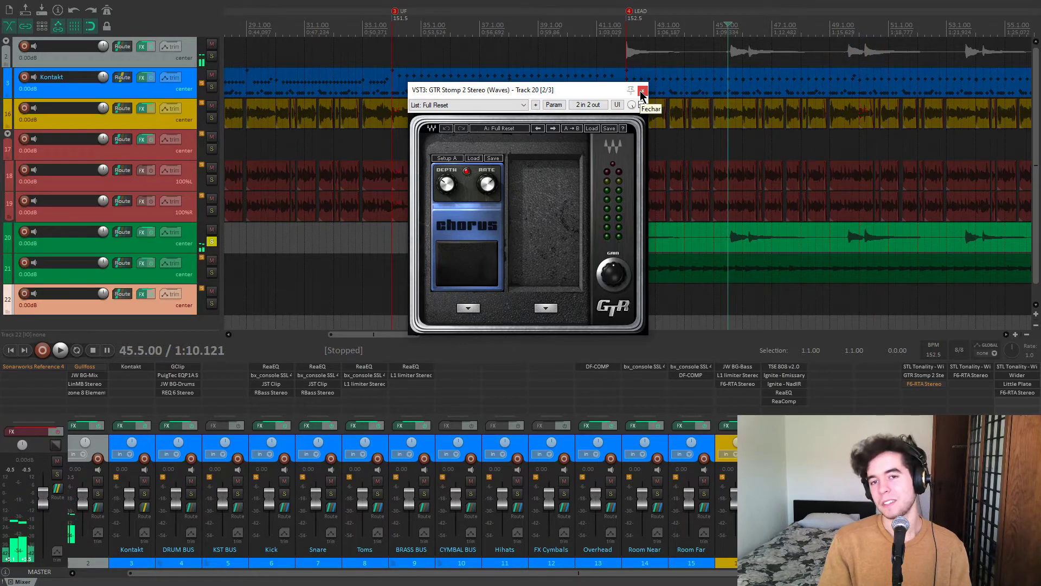
click(642, 92)
Enable track 20's F6-RTA, inspect its high-pass and low-pass filters while playing the lead, and close it.
click(924, 384)
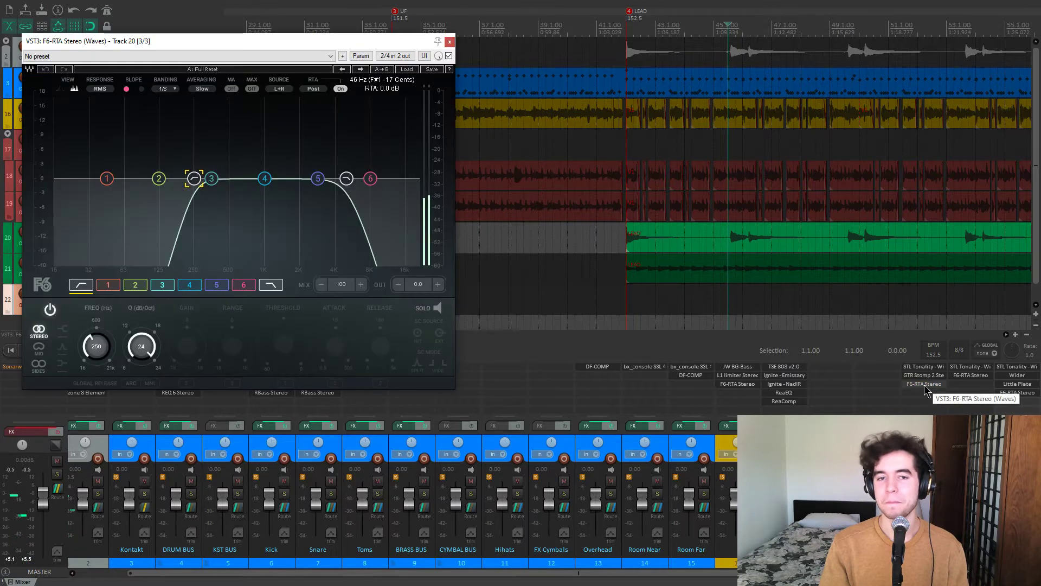
drag(406, 38, 573, 58)
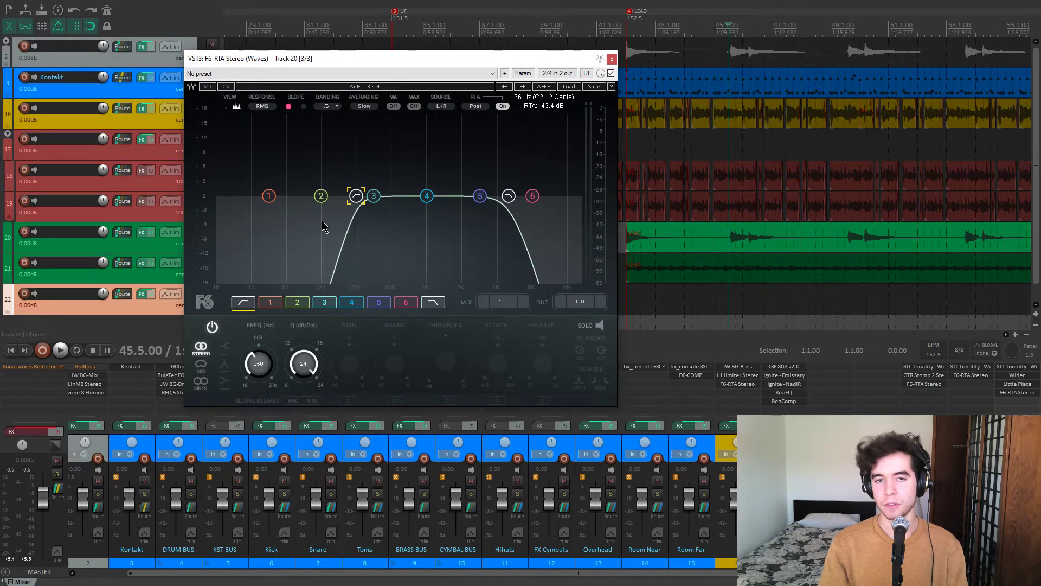
click(509, 196)
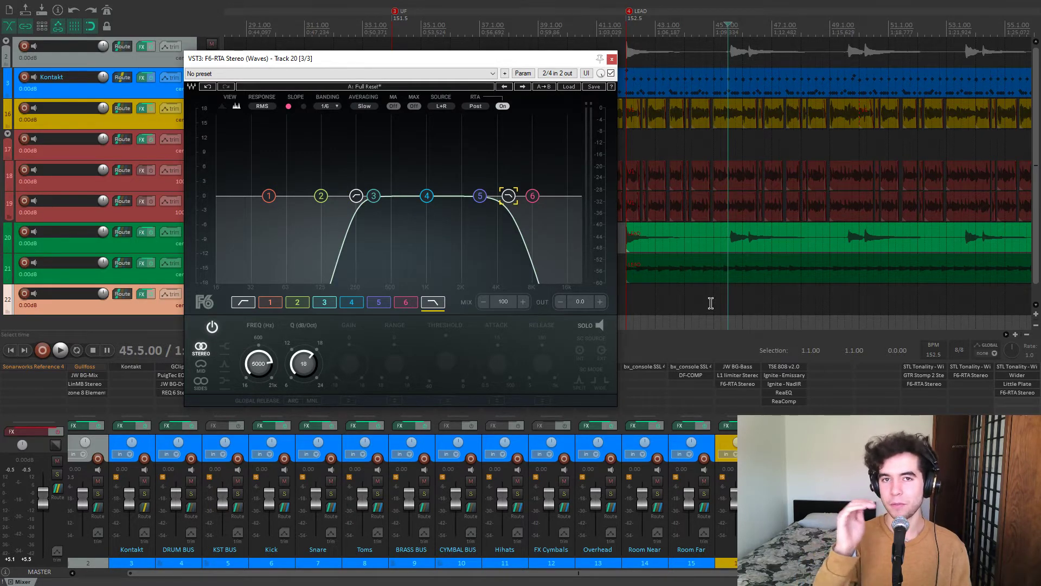
key(space)
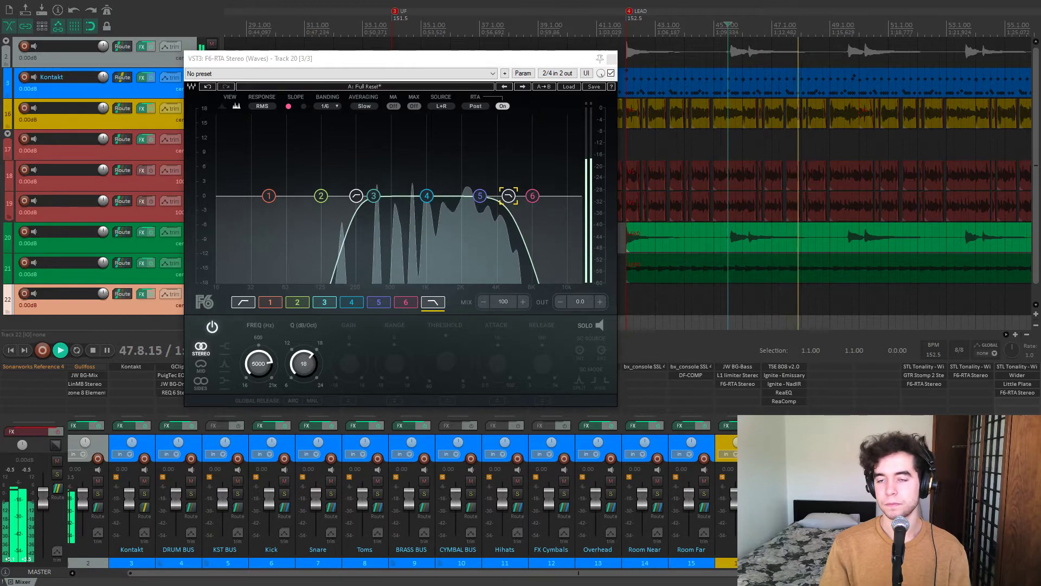
click(938, 494)
click(612, 59)
Let playback continue in the LEAD section and solo track 21 instead of track 20.
scroll(623, 211, down, 6)
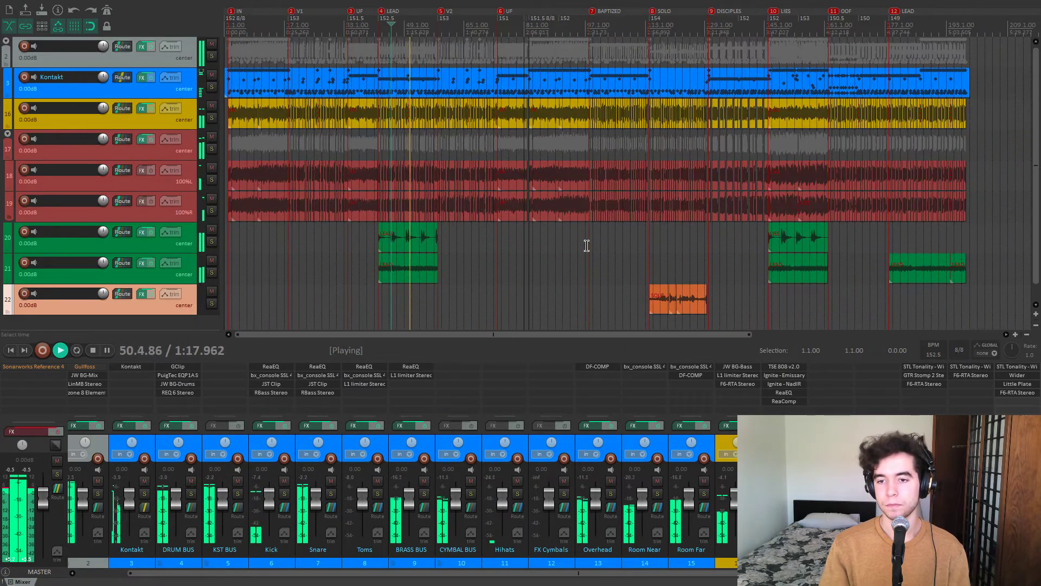
scroll(587, 244, up, 3)
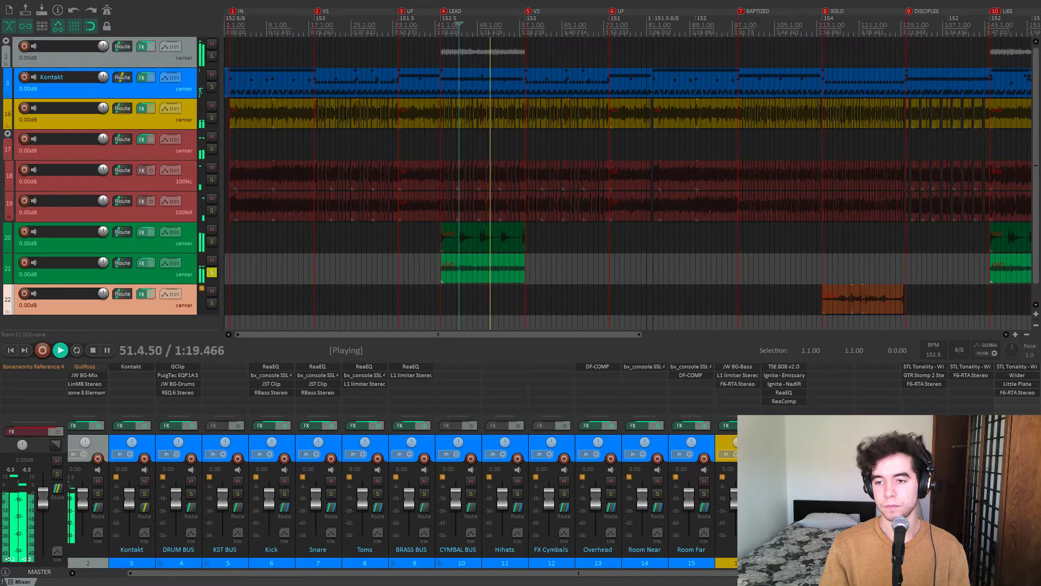
click(212, 272)
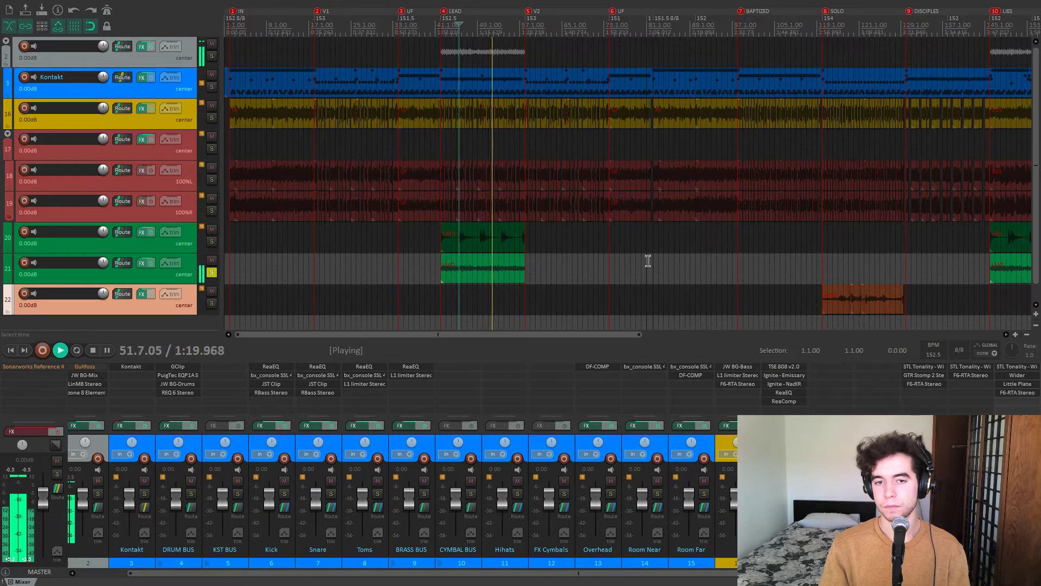
scroll(648, 260, up, 2)
Open STL Tonality on track 21, look over its amp and pedal views, and close it.
click(970, 367)
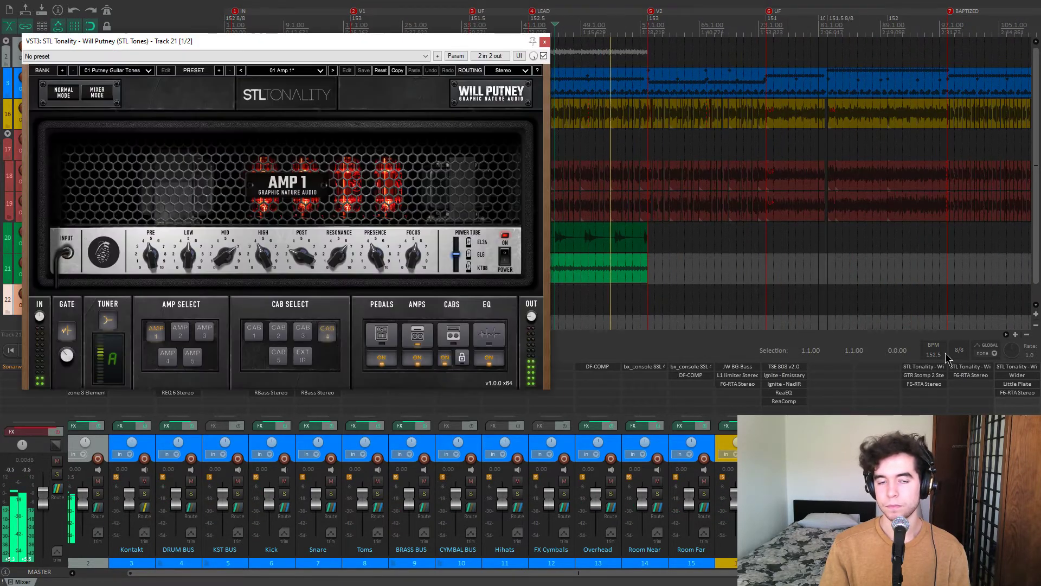
drag(500, 43, 512, 56)
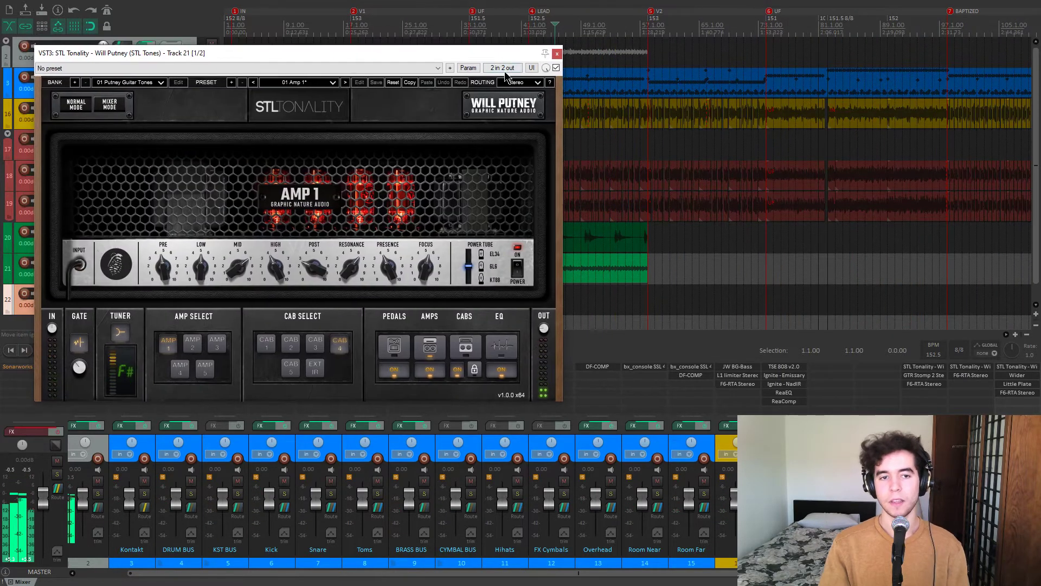
click(395, 346)
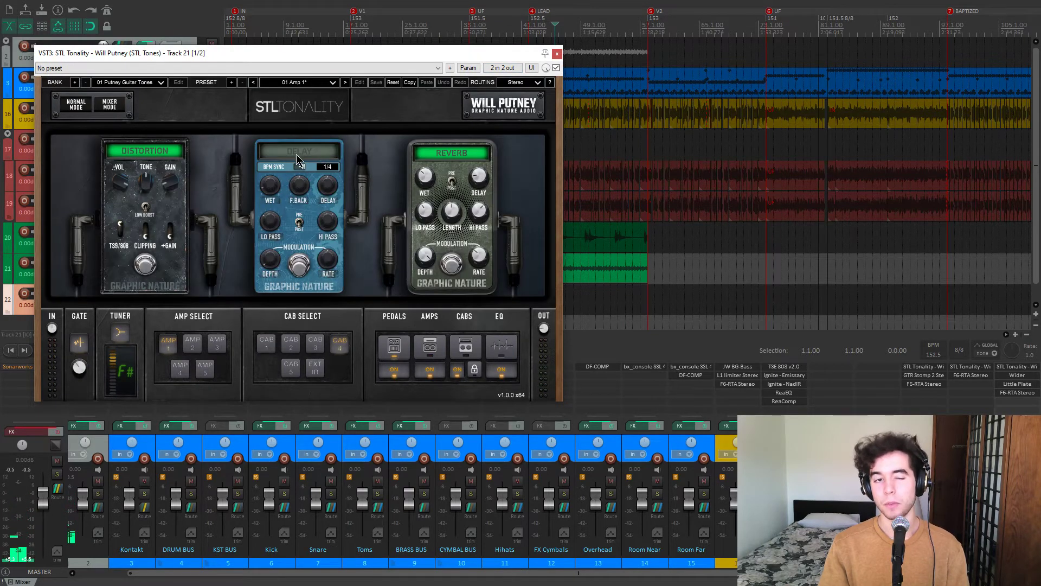
click(557, 54)
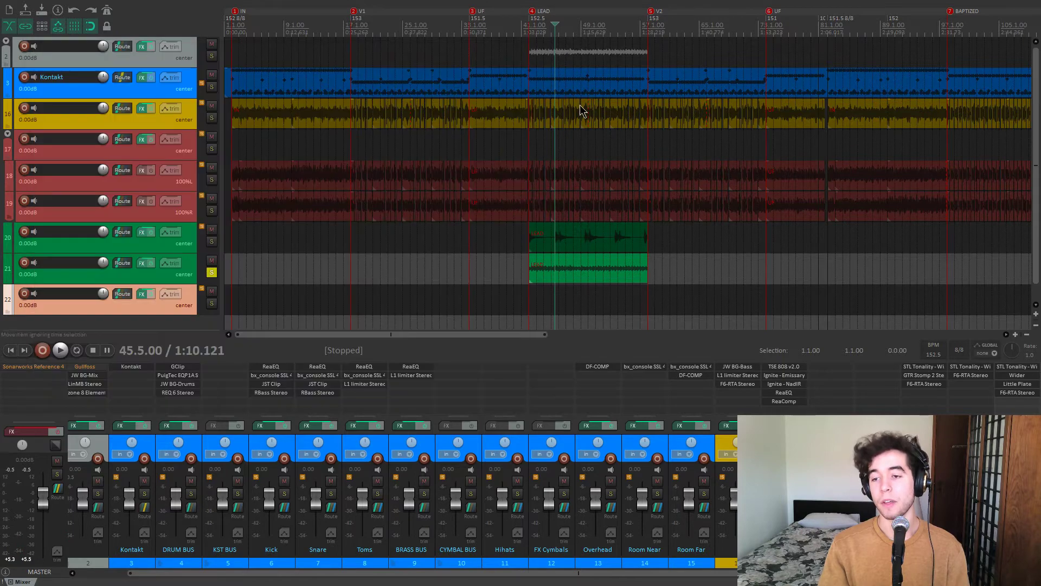
Open track 21's F6-RTA and play the lead while inspecting its filters and comparing the high-pass off and on.
click(970, 375)
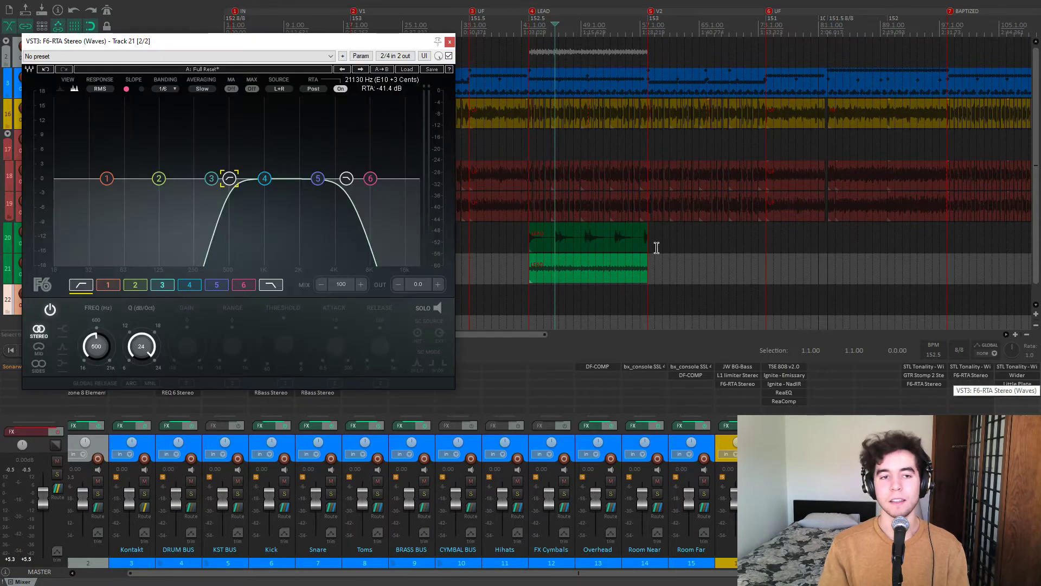
drag(385, 46, 472, 72)
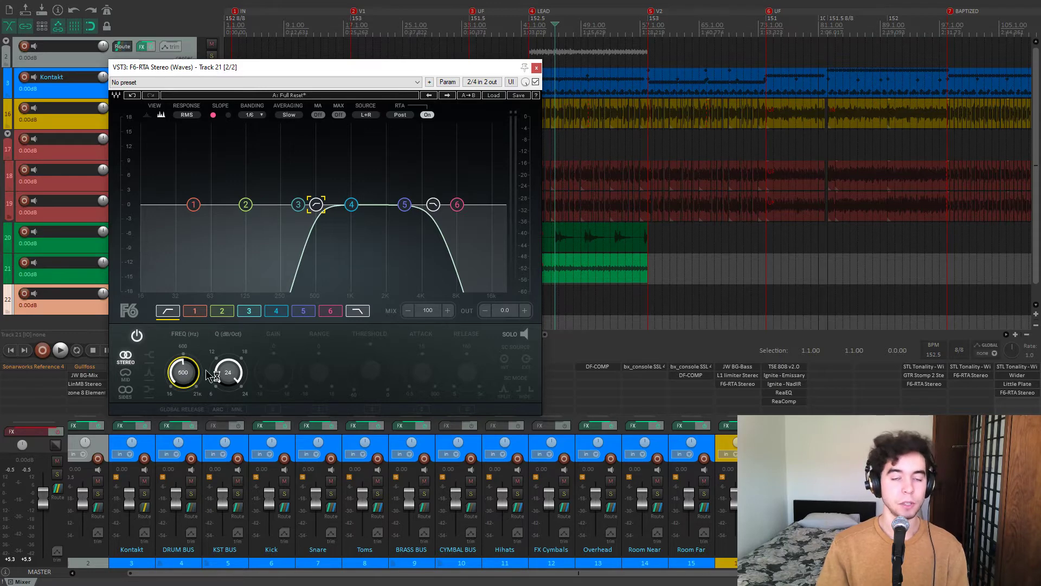
key(space)
click(433, 204)
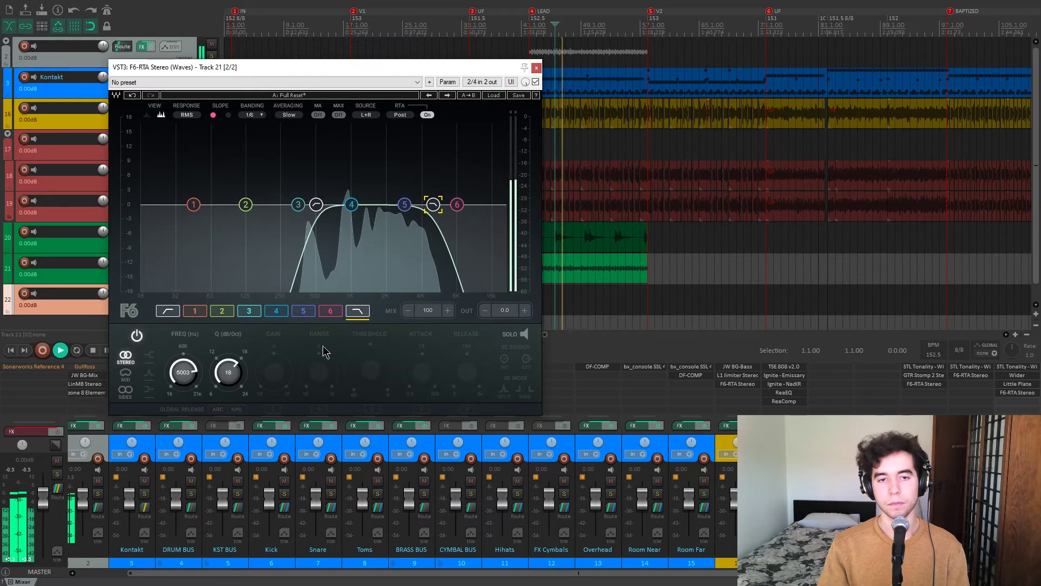
click(176, 315)
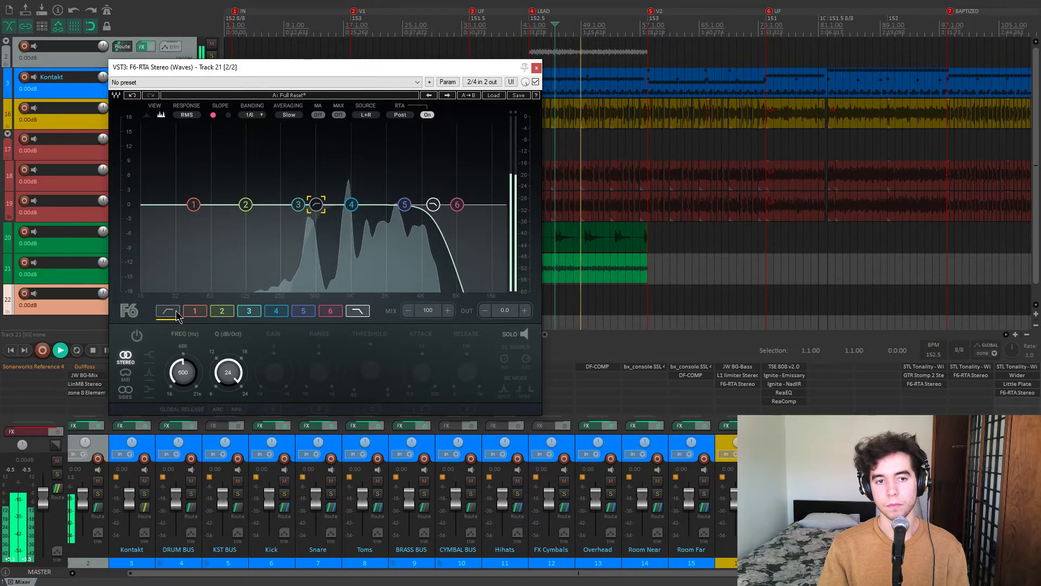
click(137, 336)
click(433, 204)
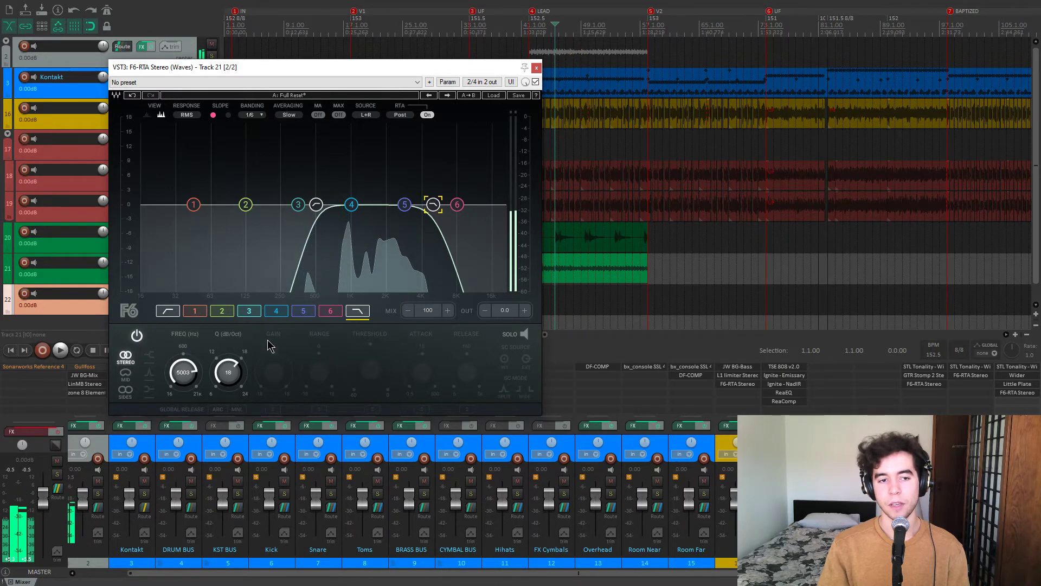
click(536, 71)
Place the edit cursor at the final LEAD marker, bar 178, and play the soloed track 21.
scroll(694, 268, down, 5)
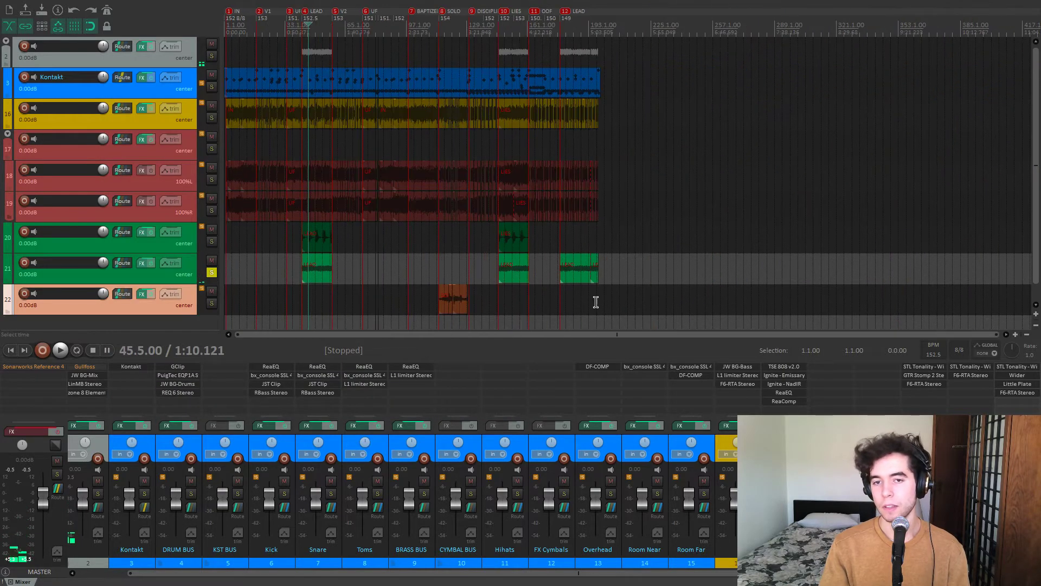
click(559, 296)
scroll(596, 298, up, 5)
key(space)
click(674, 296)
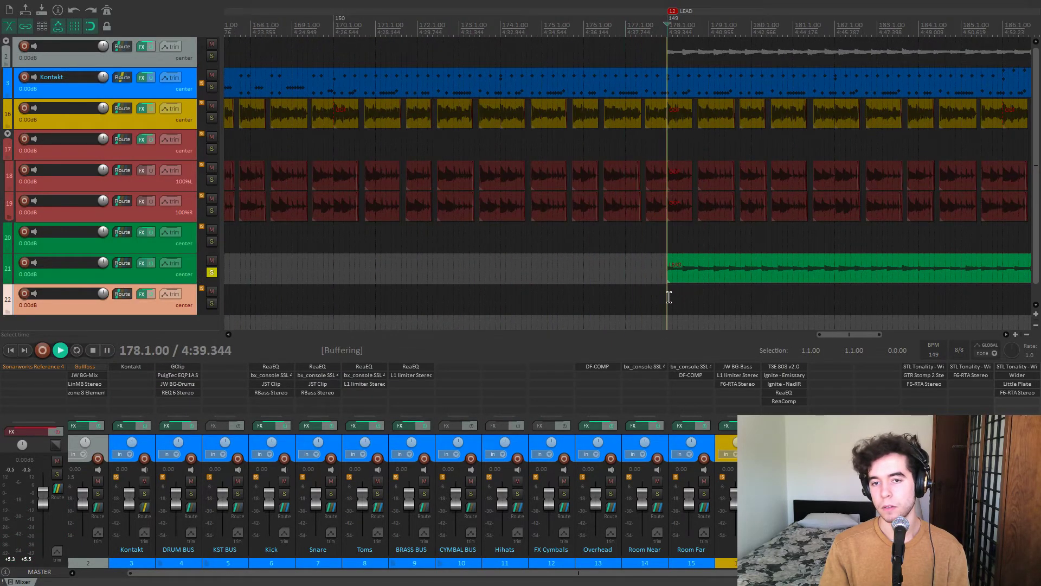
Unsolo track 21, listen to the final LEAD section in the full mix, and stop playback.
scroll(615, 293, down, 4)
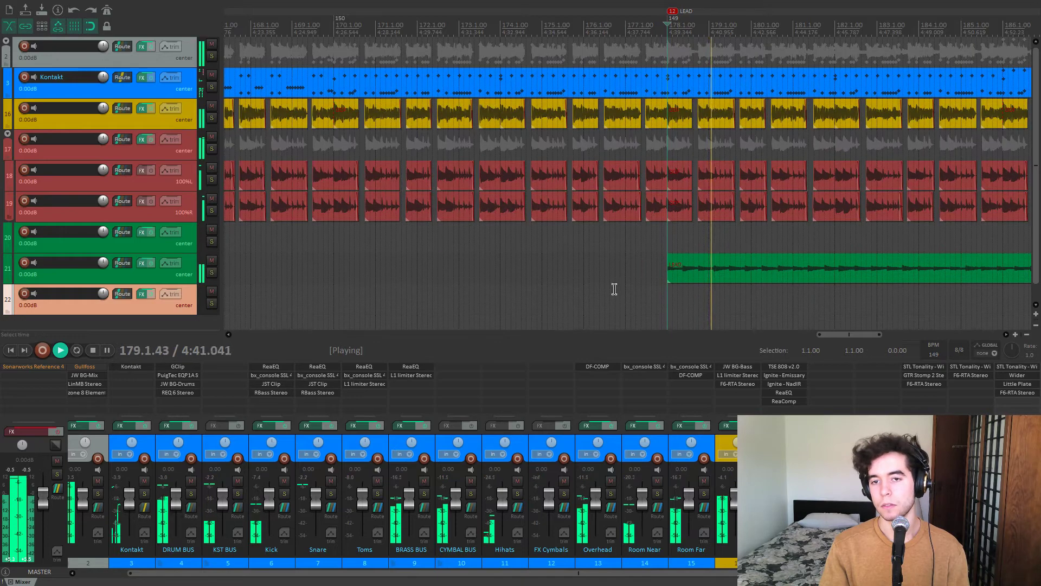
scroll(611, 291, down, 3)
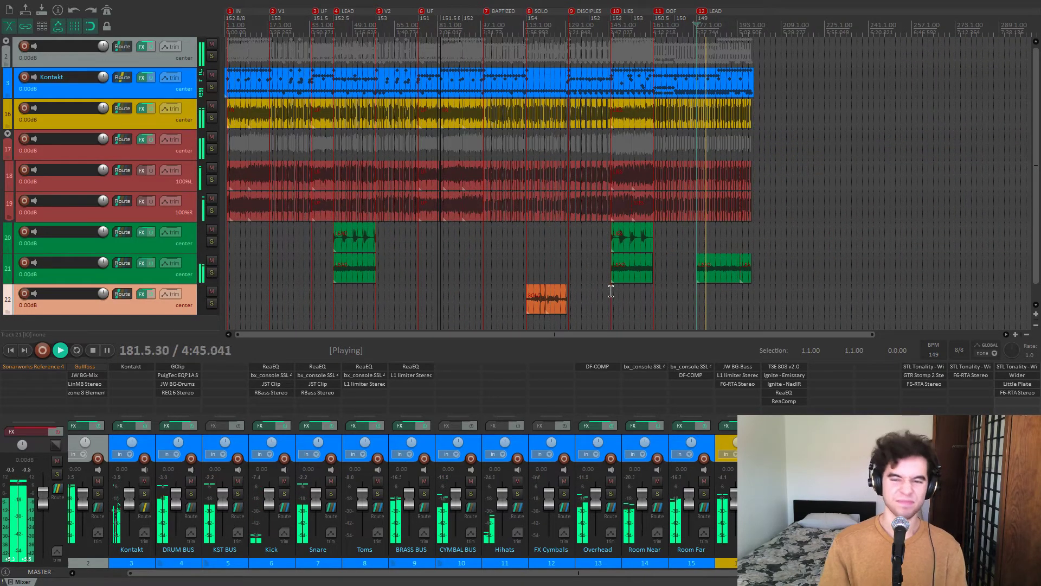
key(space)
Jump to the SOLO marker at bar 114 and solo track 22.
key(8)
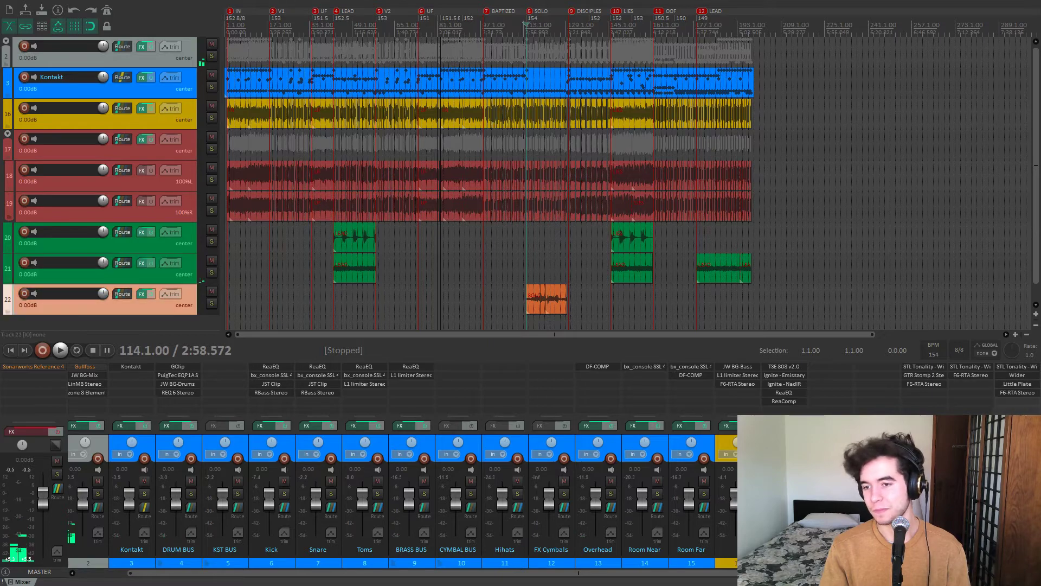
key(F6)
scroll(772, 324, up, 3)
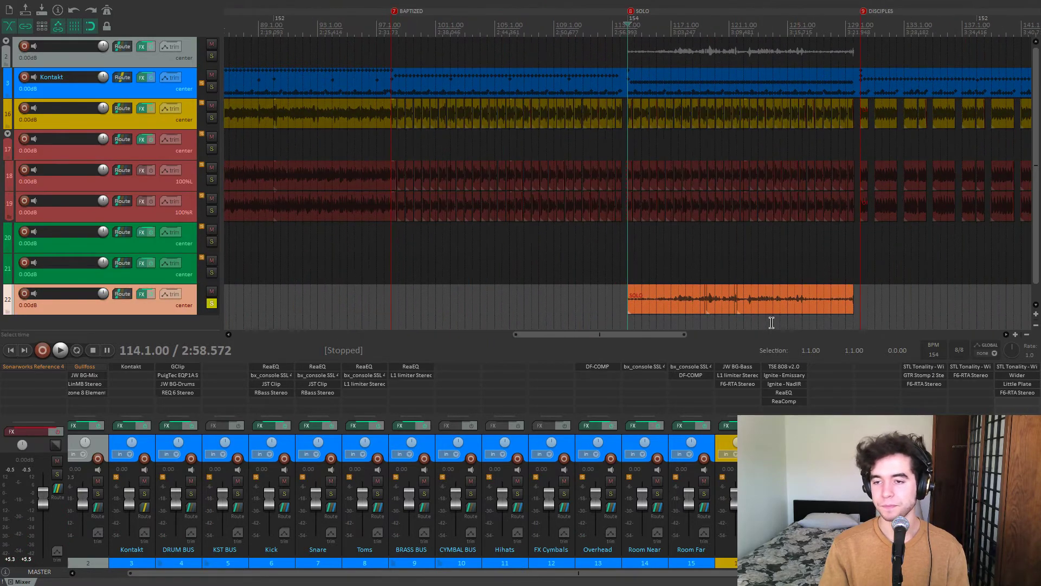
Bypass Wider, Little Plate and F6-RTA on track 22 and open its STL Tonality amp.
shift+click(1016, 377)
shift+click(1018, 384)
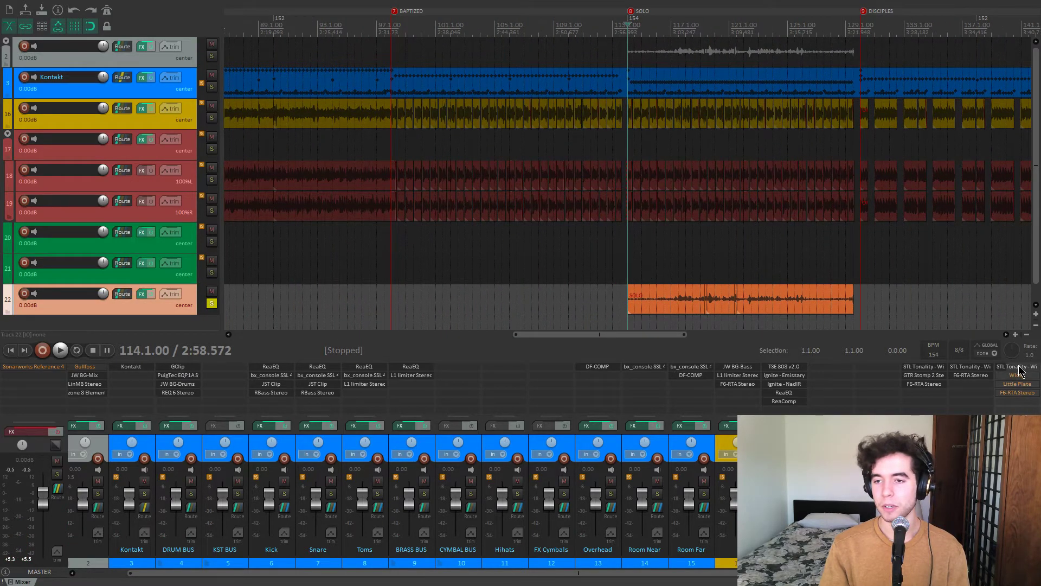
click(1017, 366)
drag(447, 43, 472, 43)
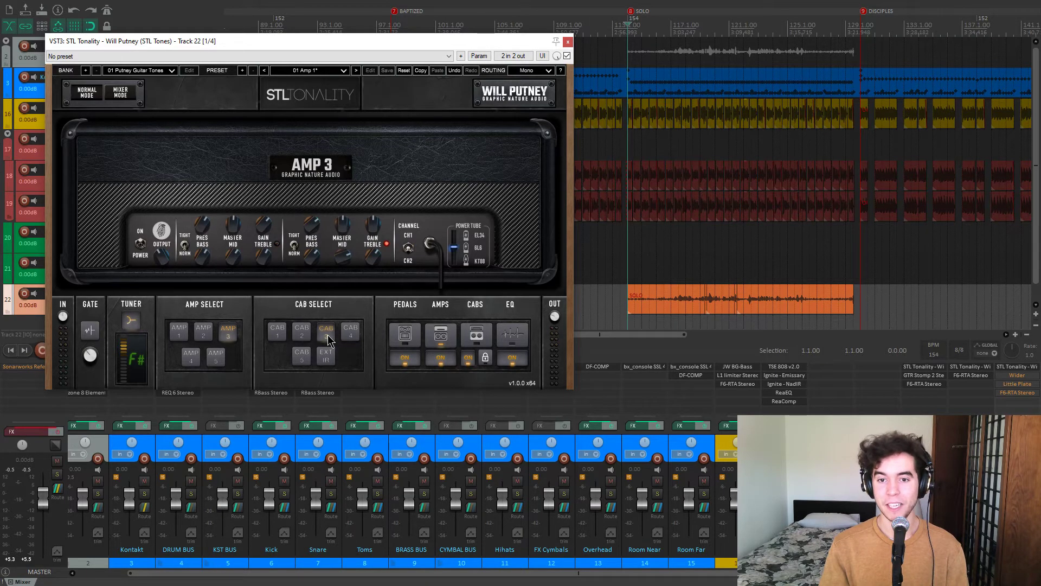
Play the guitar solo and compare cabs 5 and 4 in STL Tonality, ending on cab 3.
key(space)
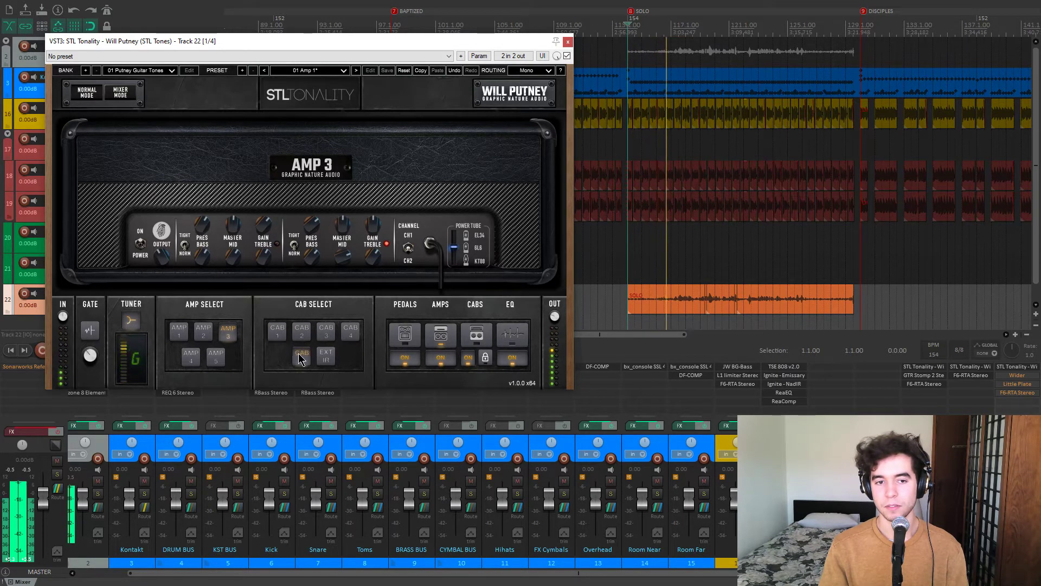
click(350, 330)
click(327, 332)
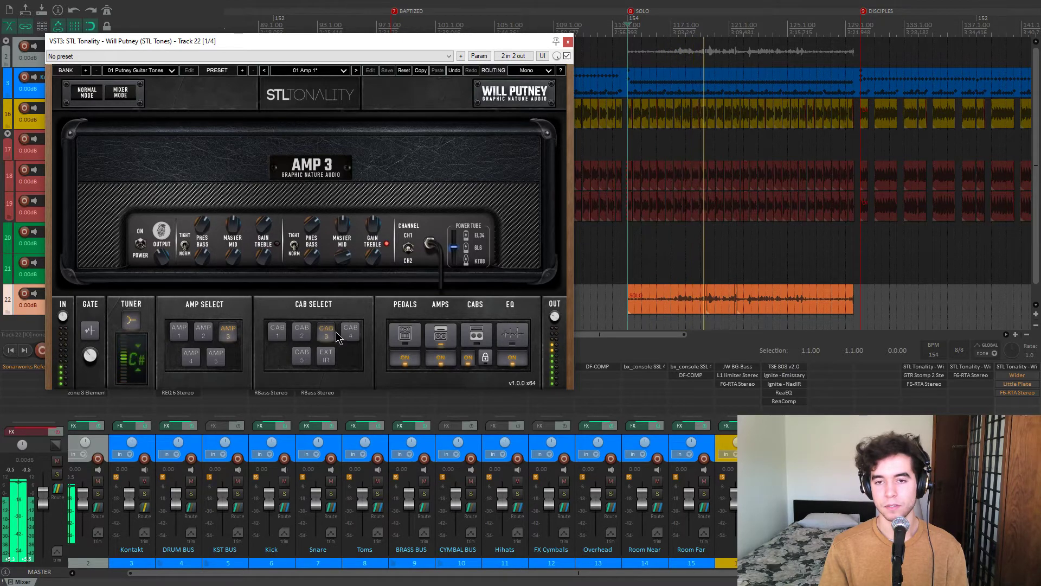
Look over the EQ and pedal views of track 22's STL Tonality and close it.
click(516, 335)
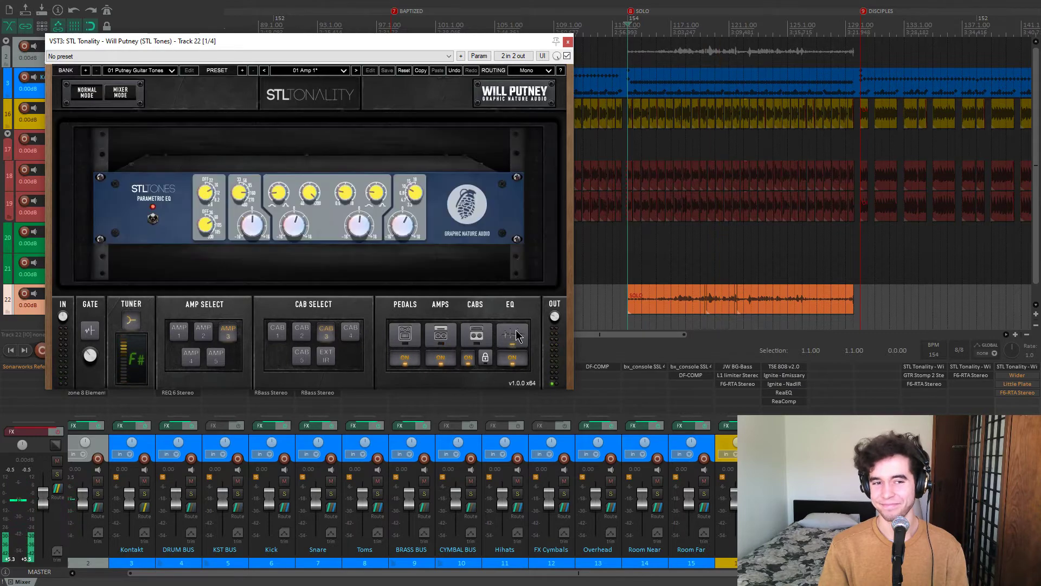
click(406, 334)
click(567, 42)
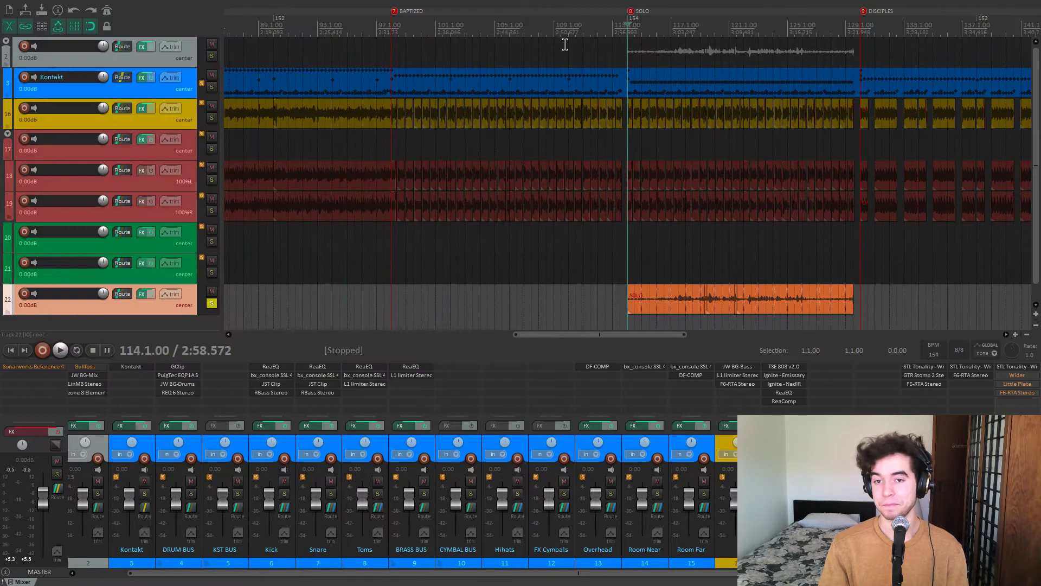
Enable and open Wider on track 22 and play the guitar solo, comparing it bypassed and active.
click(1014, 379)
drag(321, 12, 493, 89)
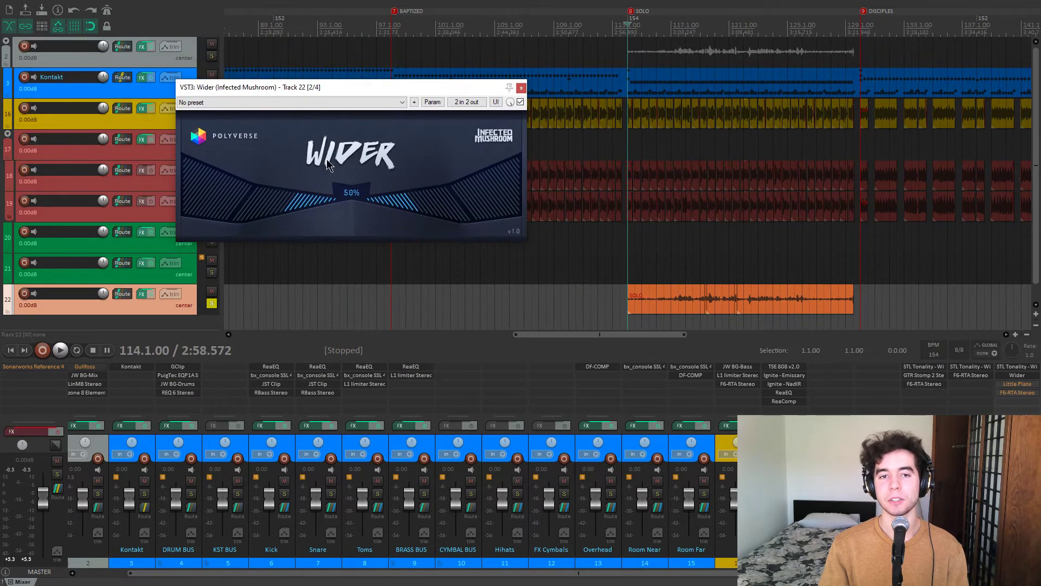
key(space)
click(520, 102)
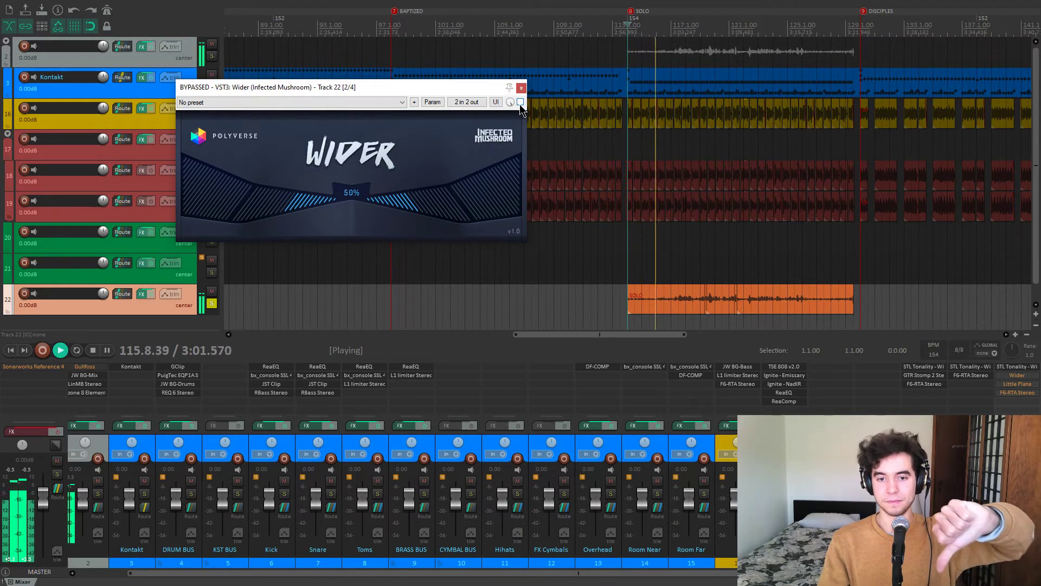
click(520, 102)
click(520, 102)
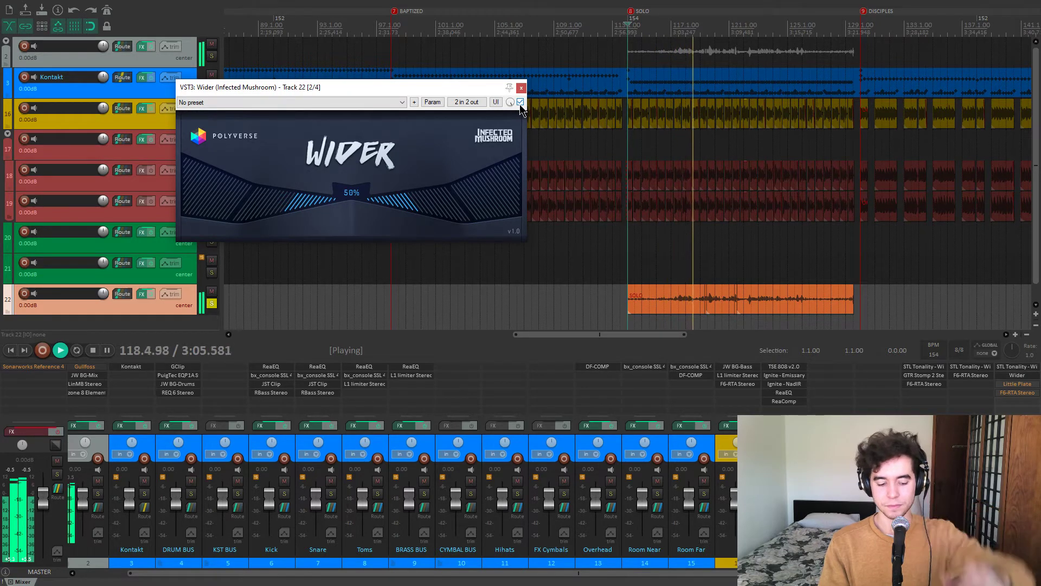
key(space)
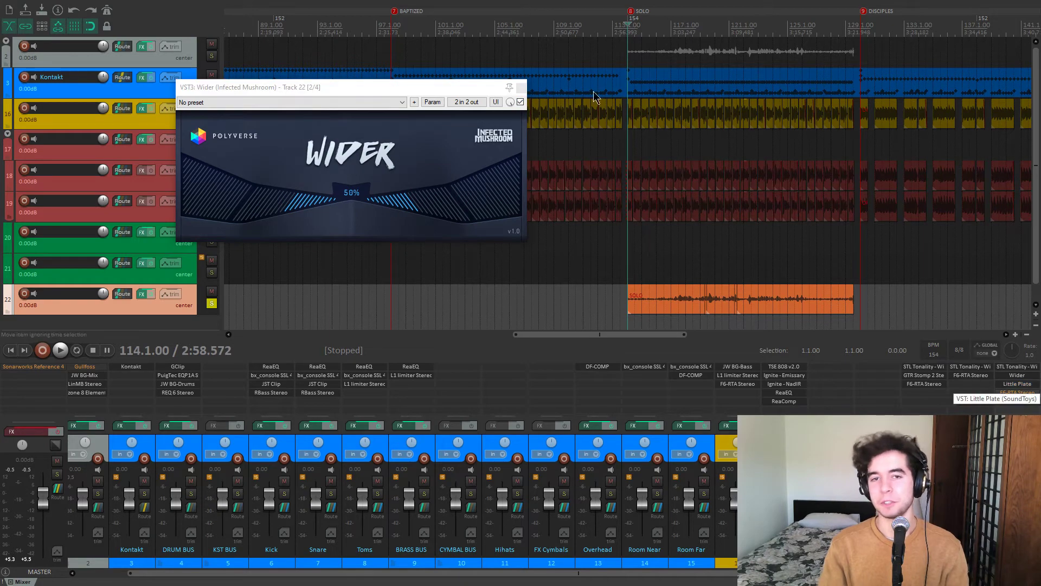
Close Wider, then enable and open Little Plate on track 22 and briefly play the start of the solo.
click(520, 87)
click(1018, 383)
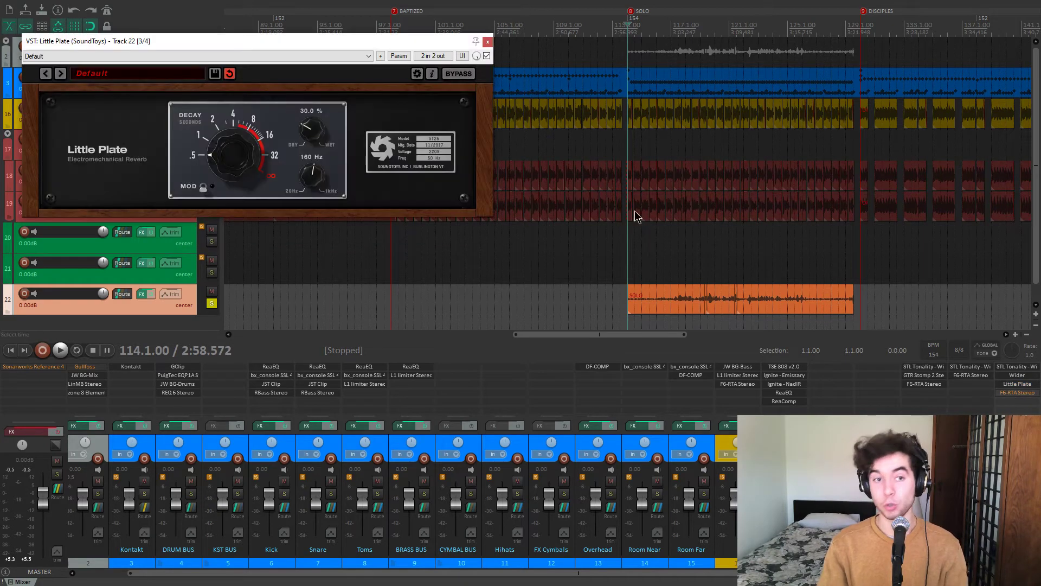
drag(415, 48, 497, 134)
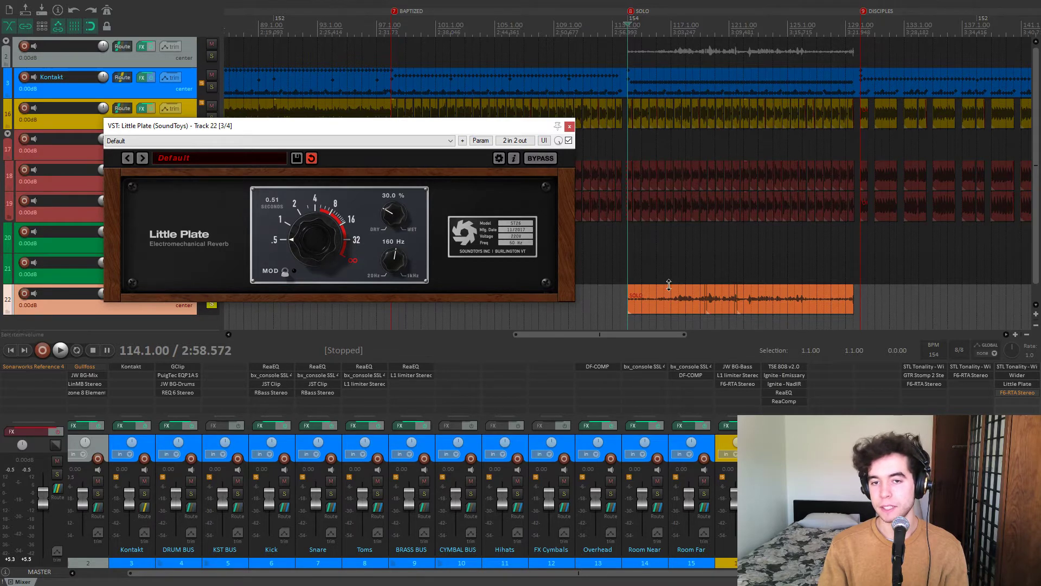
key(space)
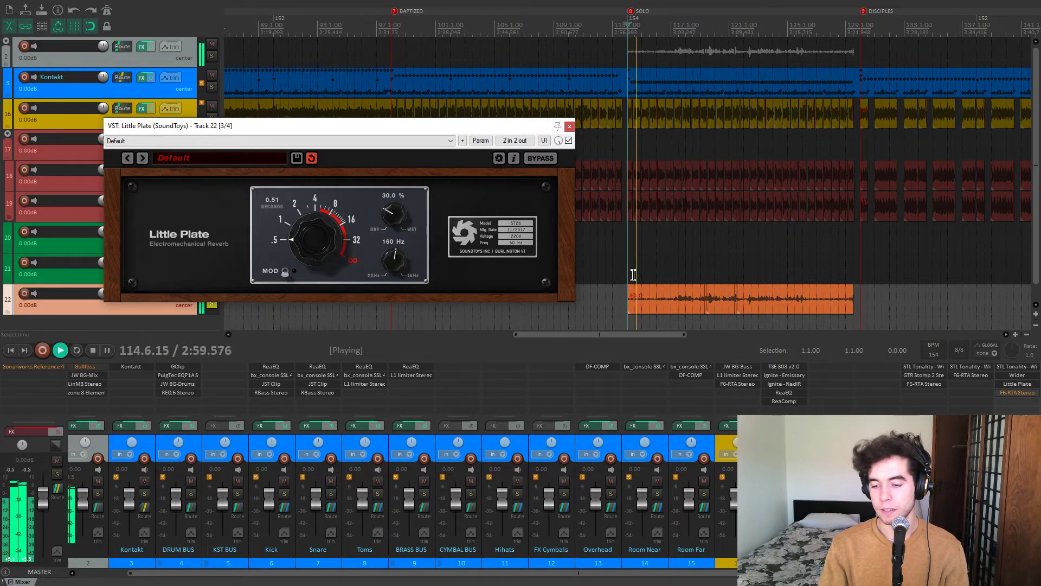
key(space)
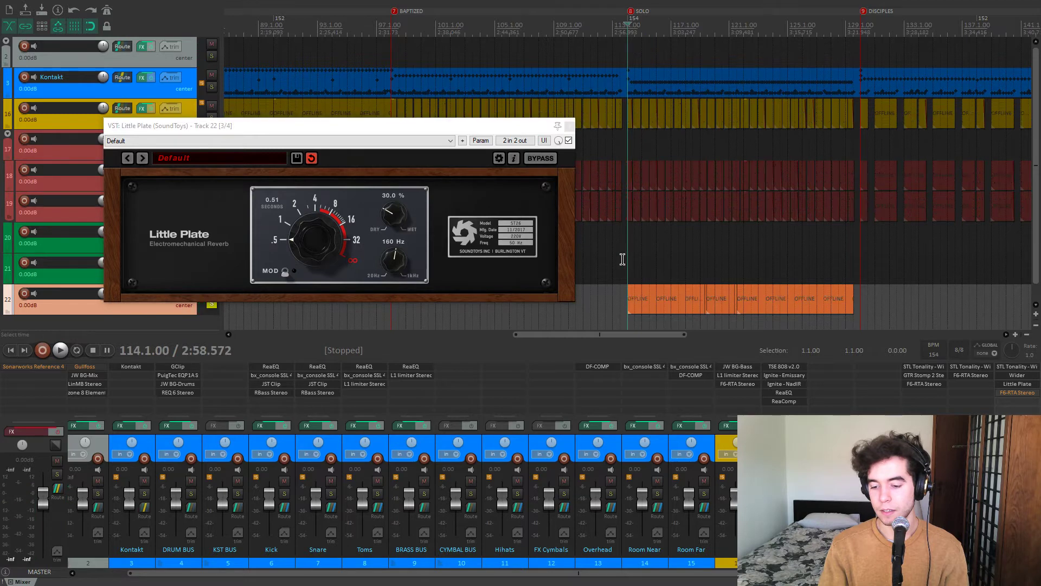
Audition the reverb tail at the end of the solo from bar 129, return to bar 114 and close Little Plate.
click(620, 259)
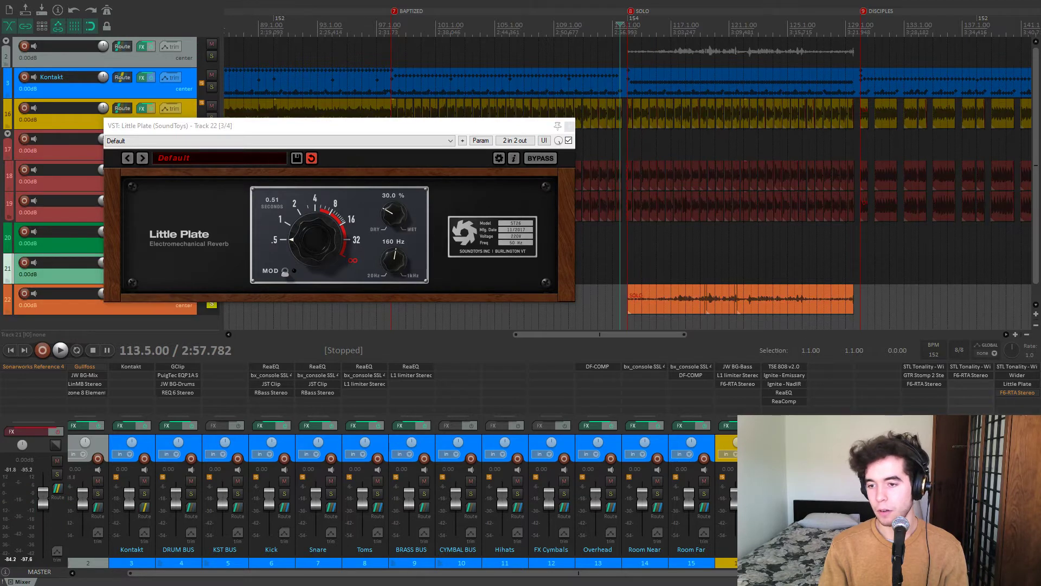
click(846, 260)
key(space)
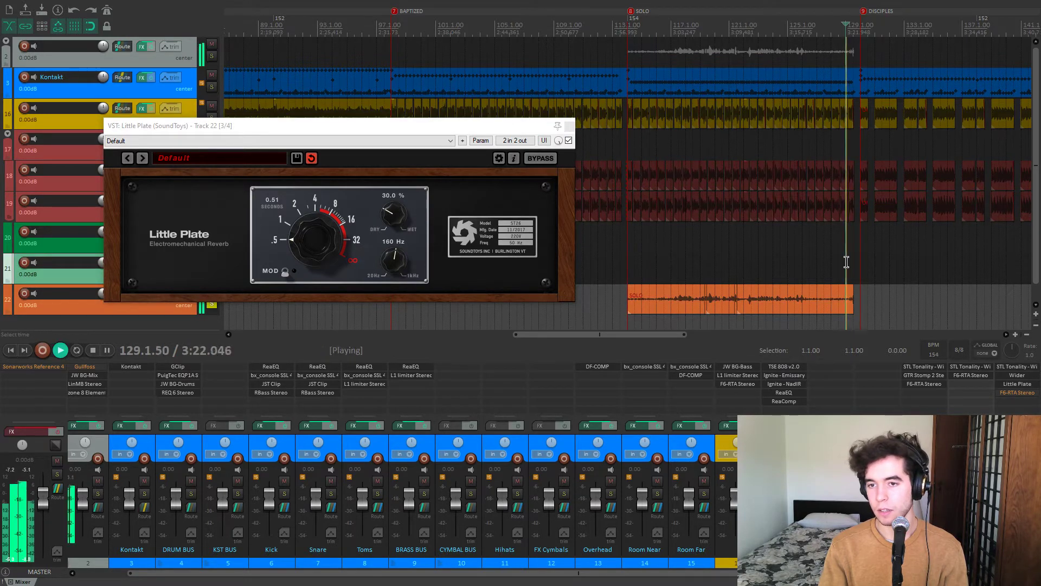
key(space)
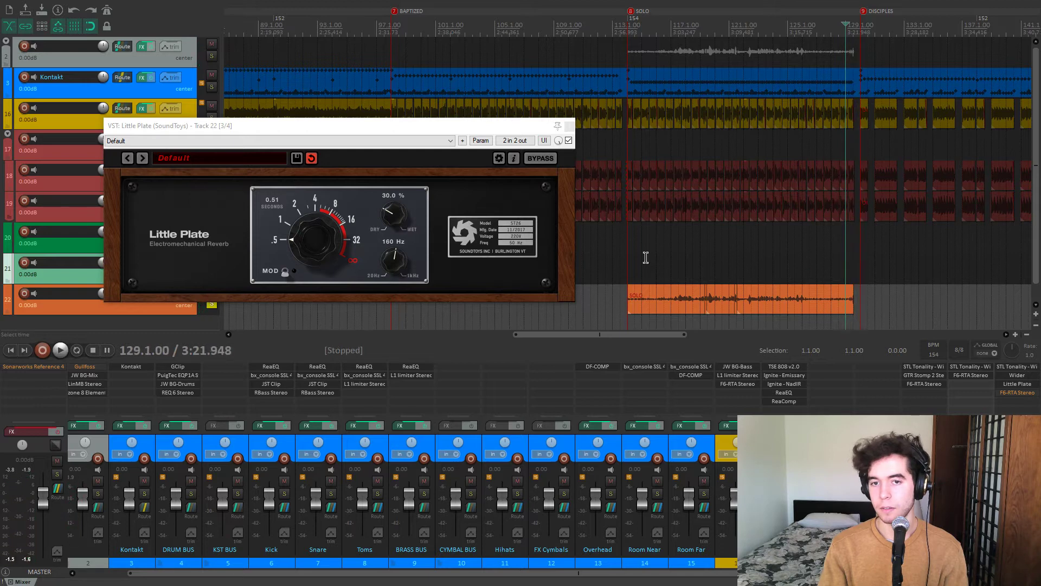
click(628, 259)
click(570, 127)
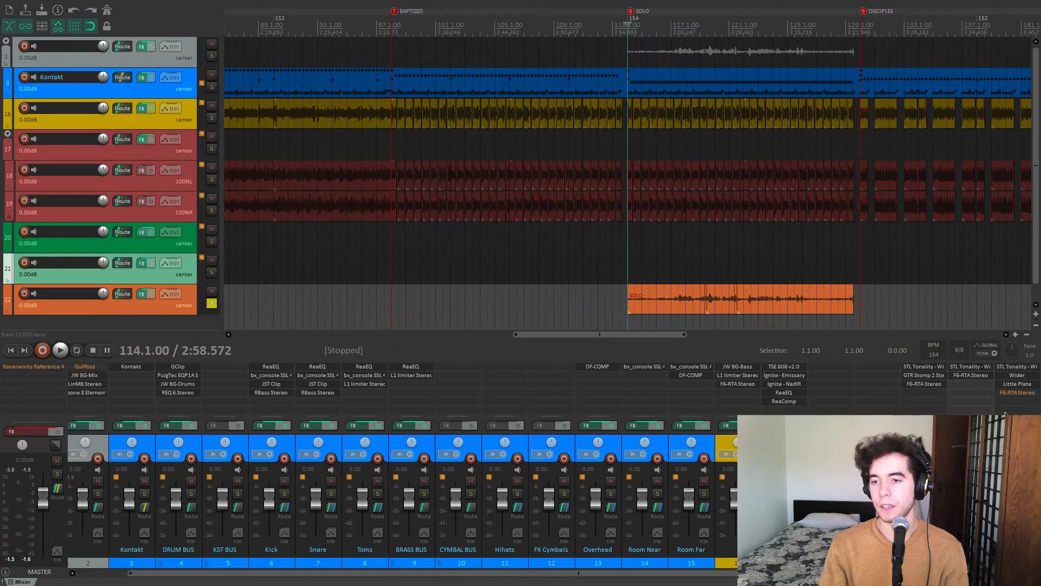
Enable F6-RTA on track 22, inspect its high-cut filter, compare it bypassed and active over the solo, and close it.
click(1016, 392)
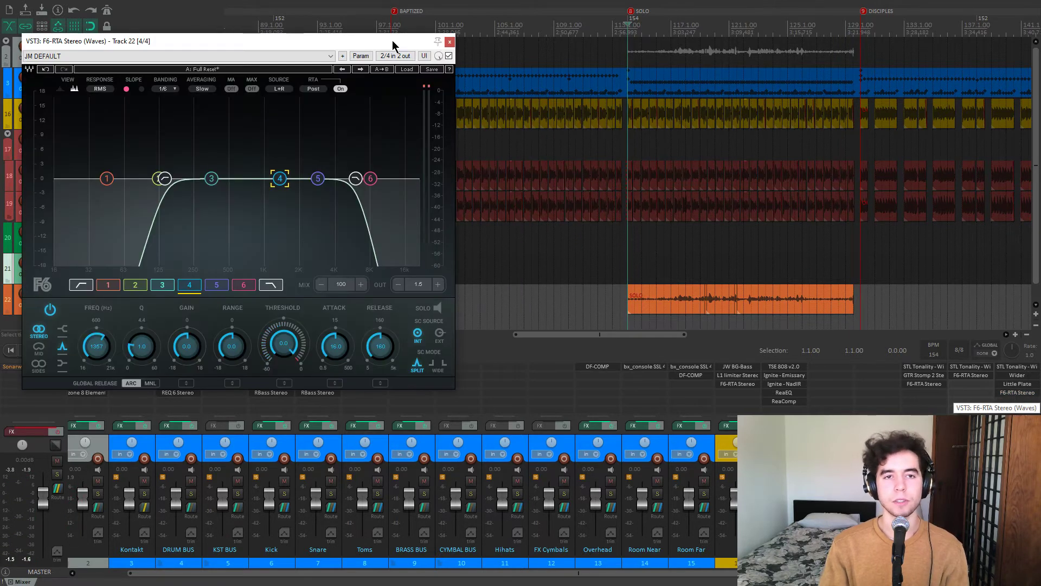
drag(393, 45, 550, 53)
click(234, 295)
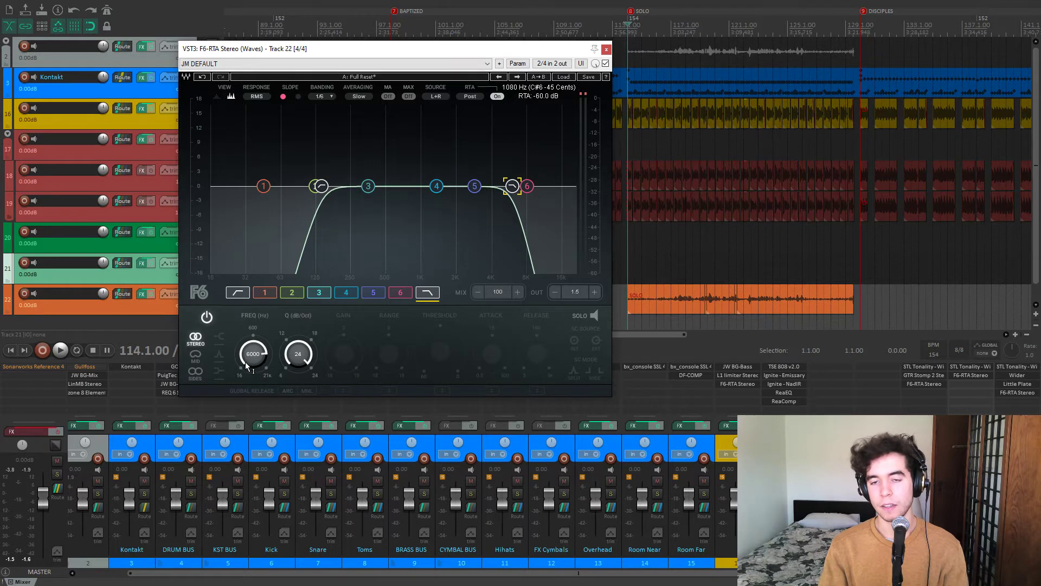
key(space)
click(606, 64)
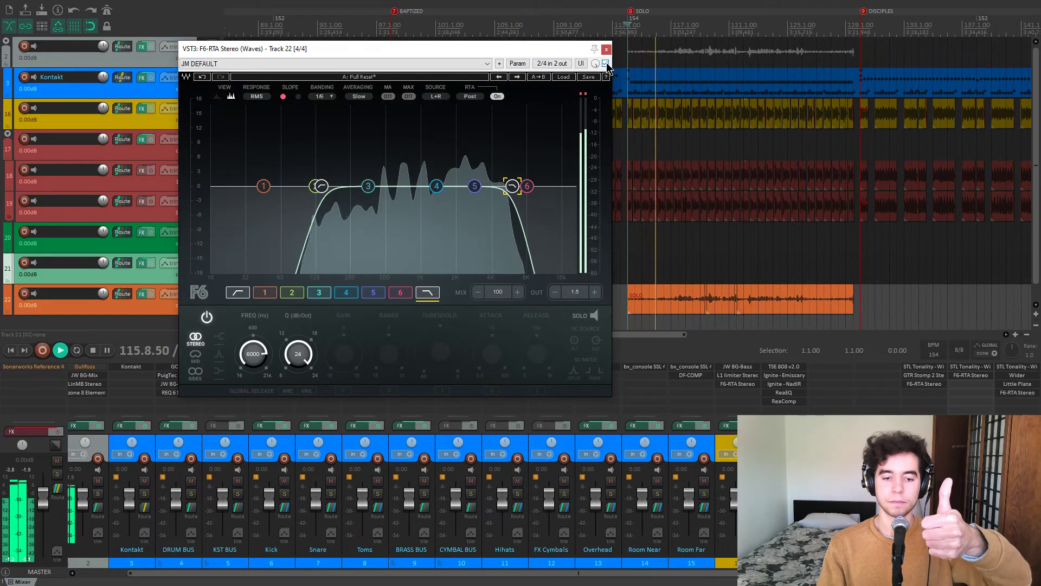
click(606, 64)
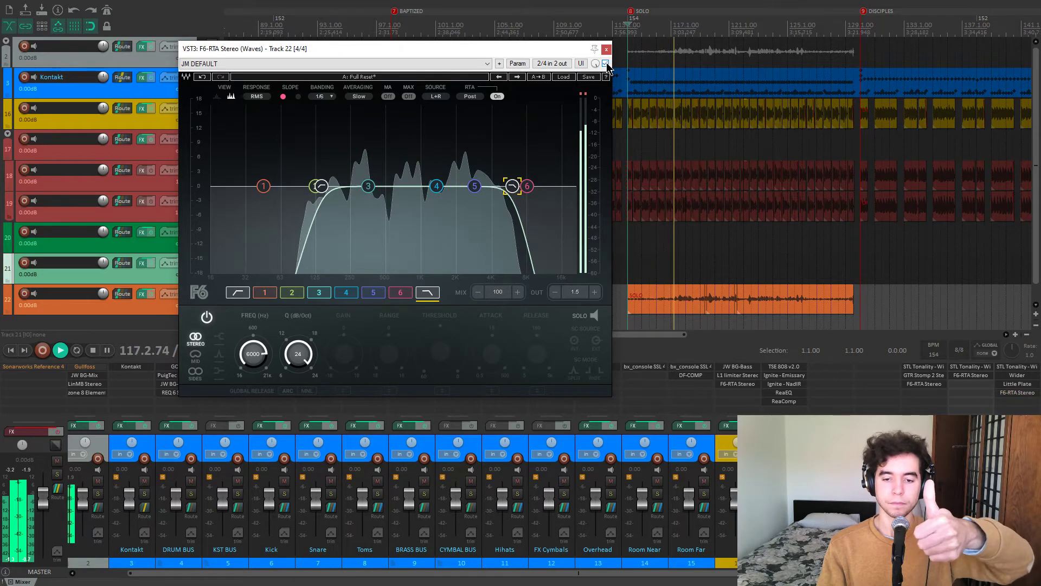
click(606, 49)
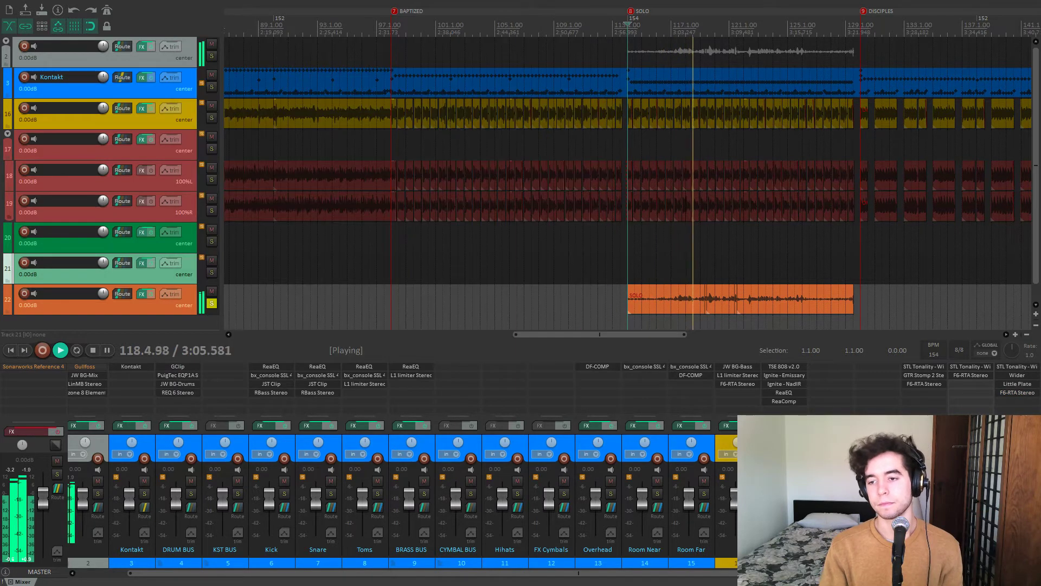
Unsolo all tracks during playback, listen to the solo in the full mix, and stop.
key(ctrl+alt+F10)
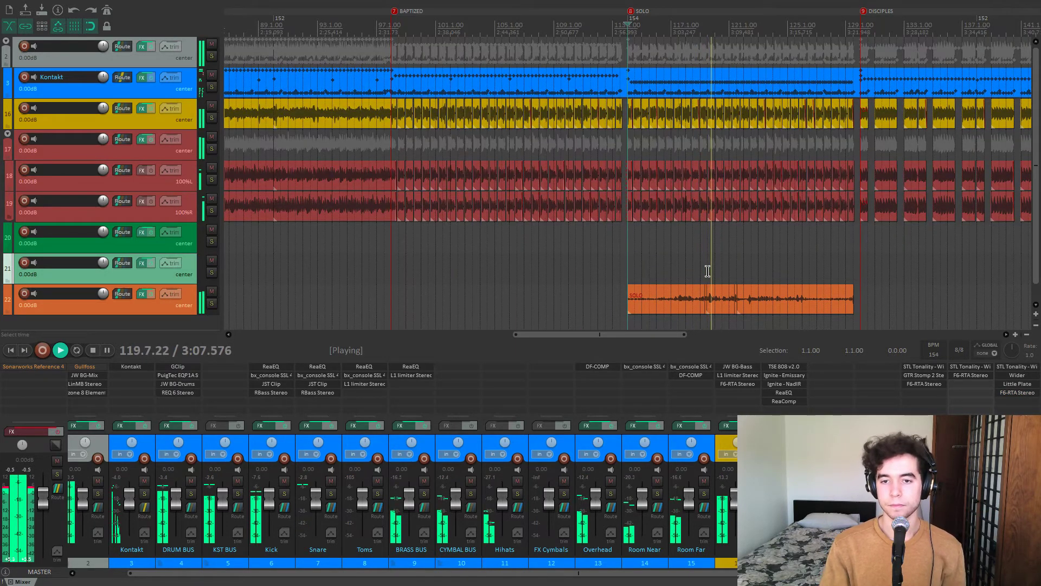
scroll(708, 271, down, 4)
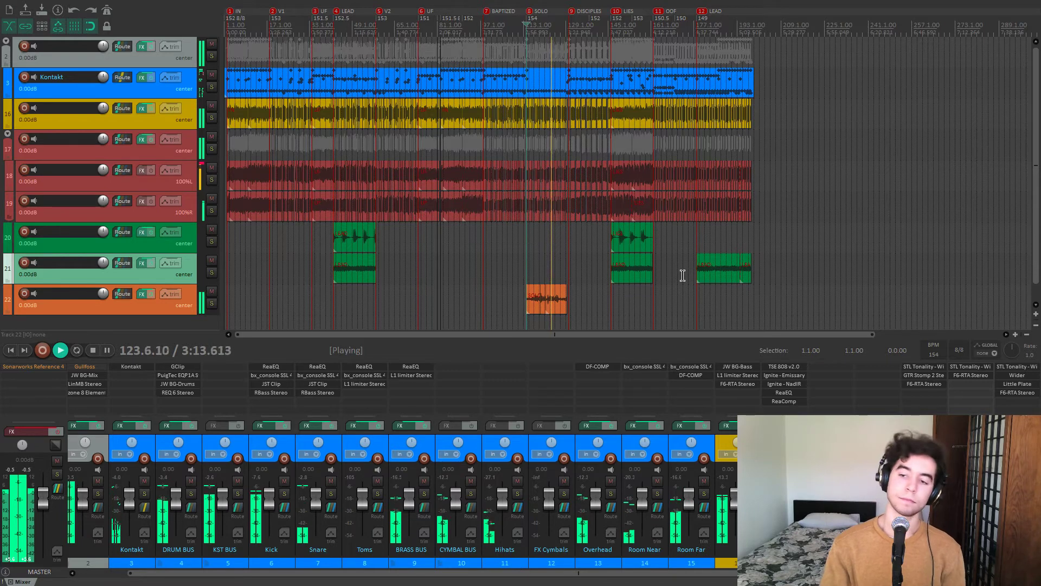
key(space)
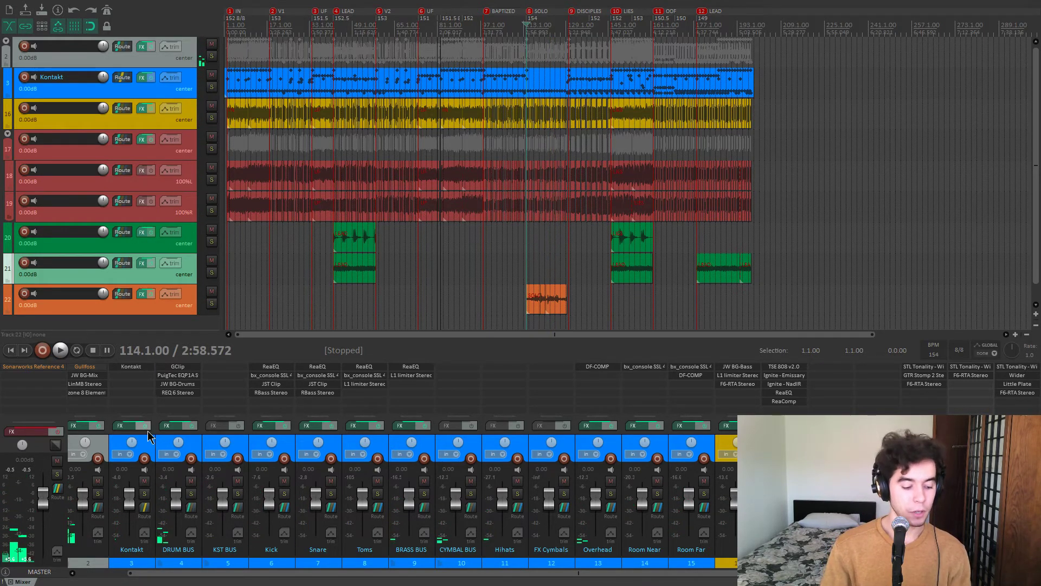
Return to the song's start at bar 2 and play the full mix with track 2's effects chain bypassed.
key(Home)
click(93, 426)
scroll(112, 434, up, 1)
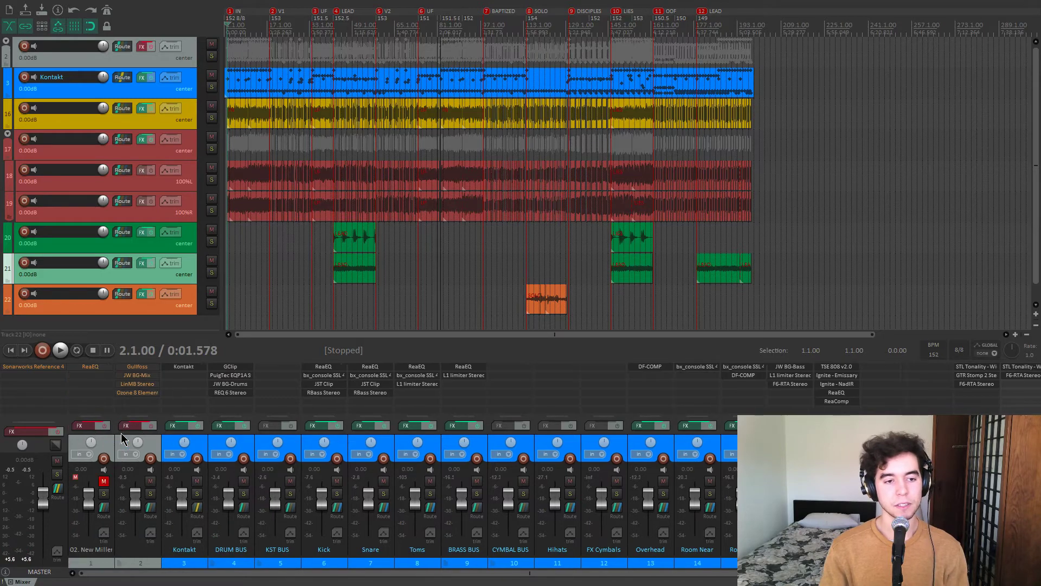
scroll(277, 293, up, 3)
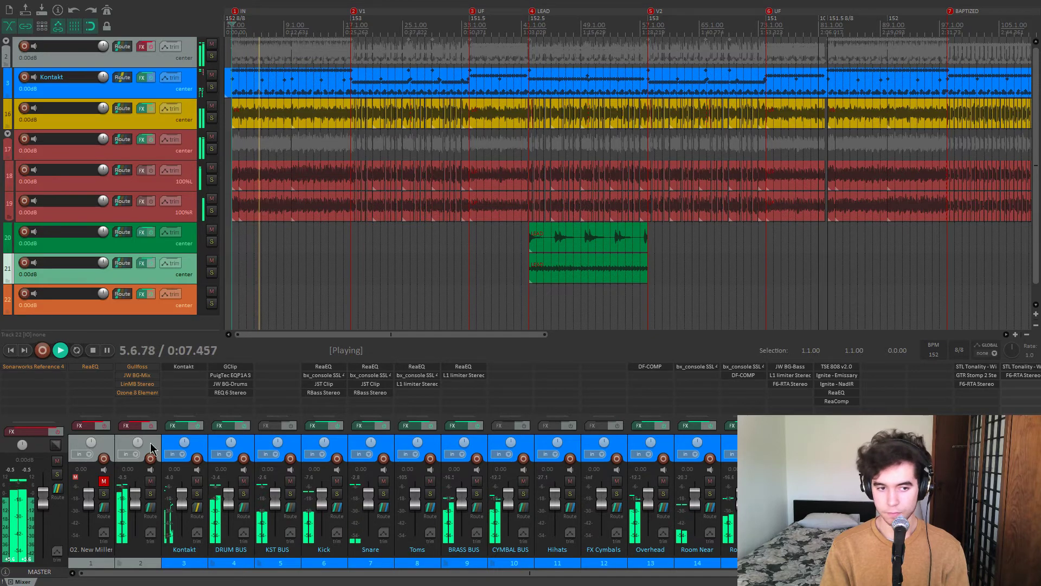
Try raising track 2's fader to 3.14 dB, clear the master clip indicator, stop playback and reset the fader to 0 dB.
drag(135, 495, 135, 488)
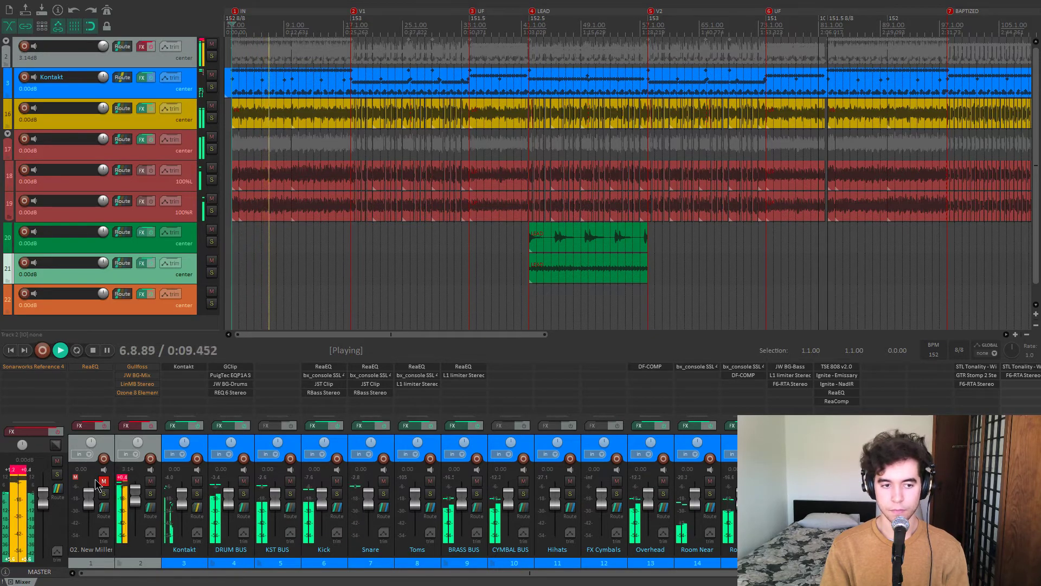
click(21, 474)
key(space)
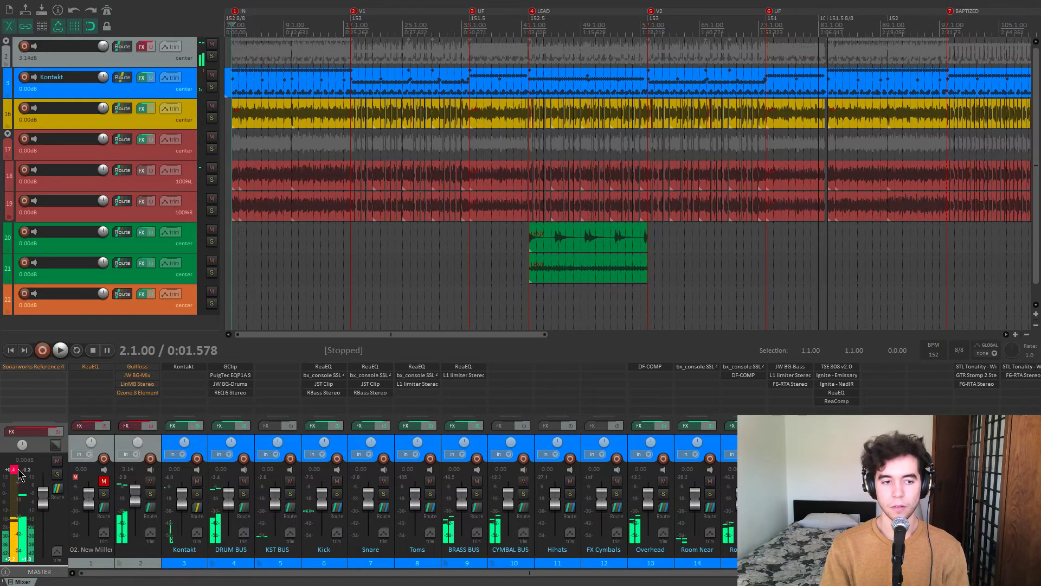
double_click(135, 489)
Re-enable track 2's effects chain and activate and open its Gullfoss plug-in.
click(151, 426)
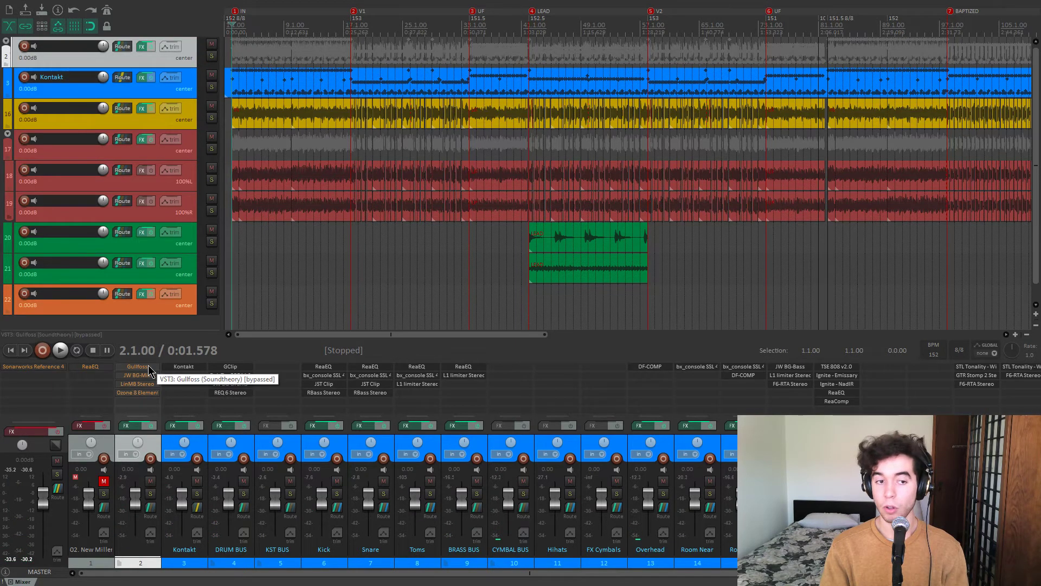
click(148, 371)
drag(468, 24, 581, 112)
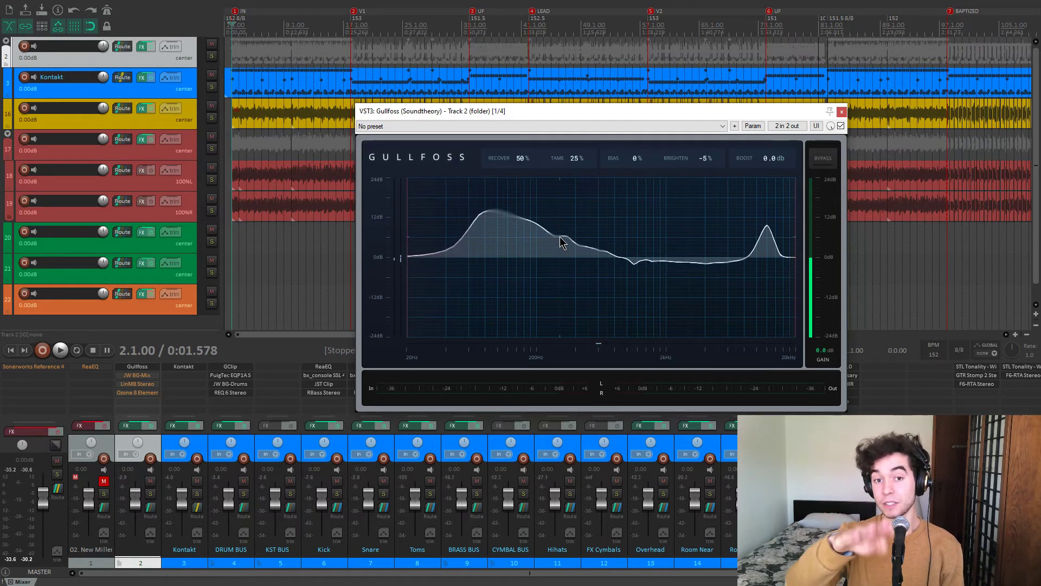
click(823, 159)
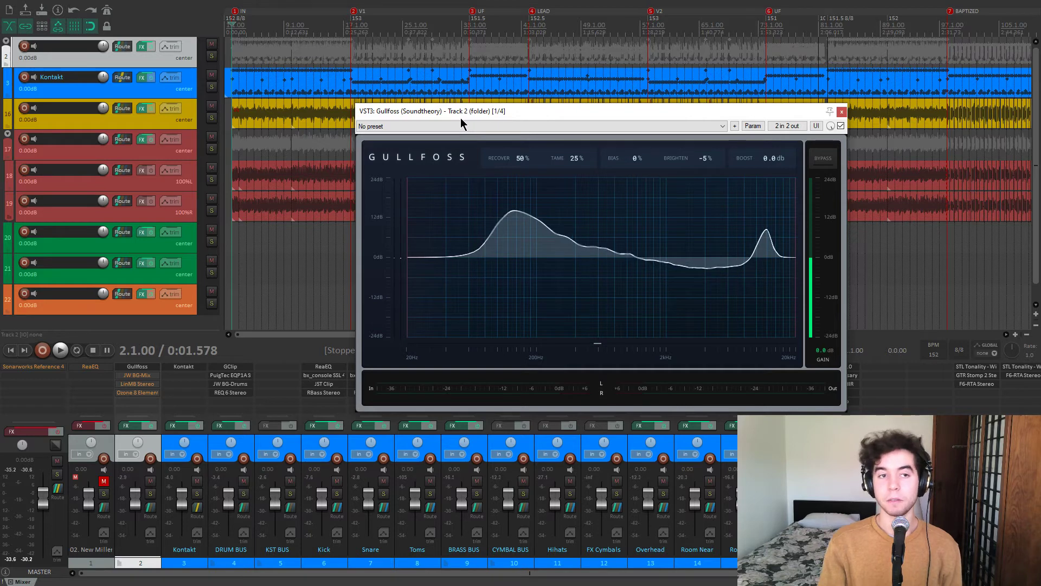
Play the full mix from bar 2 and compare Gullfoss bypassed and active on track 2, leaving it active.
key(space)
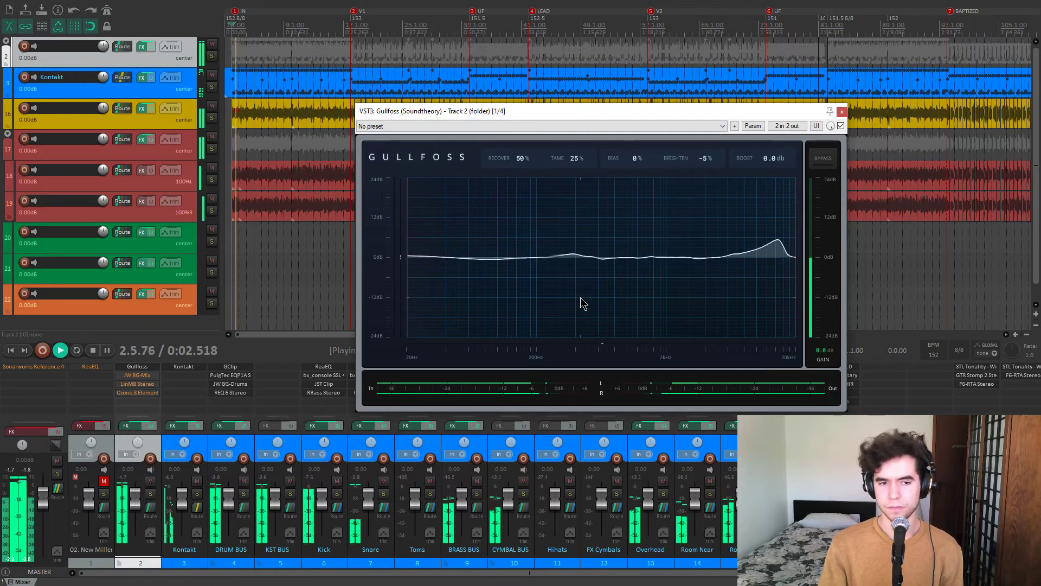
click(823, 159)
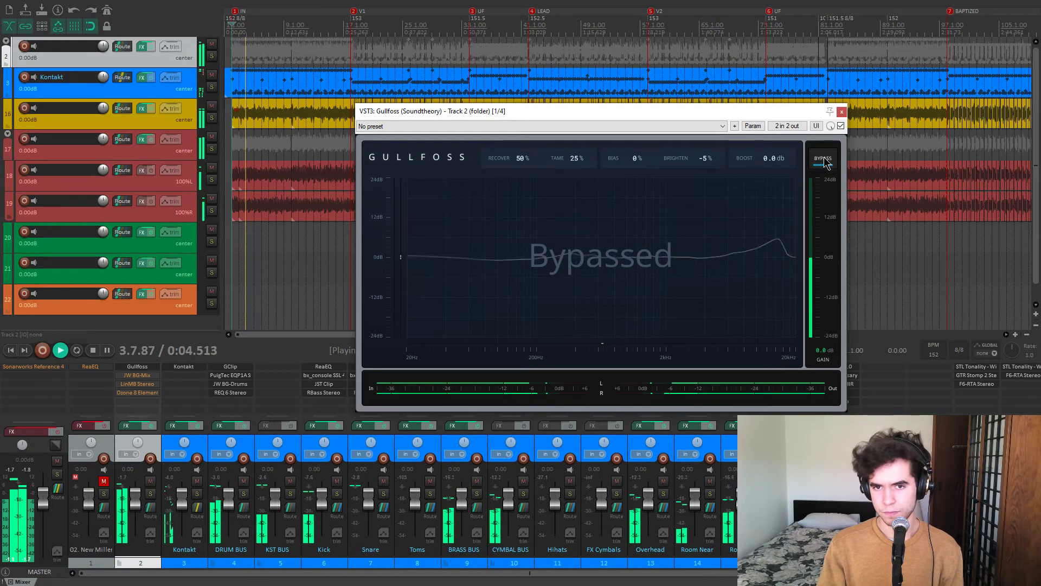
click(824, 160)
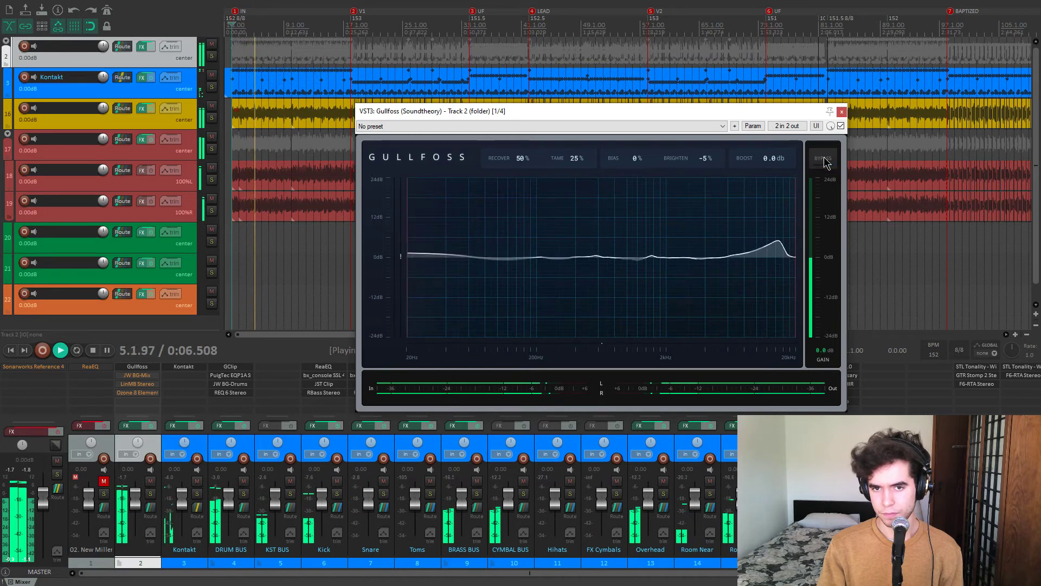
click(824, 160)
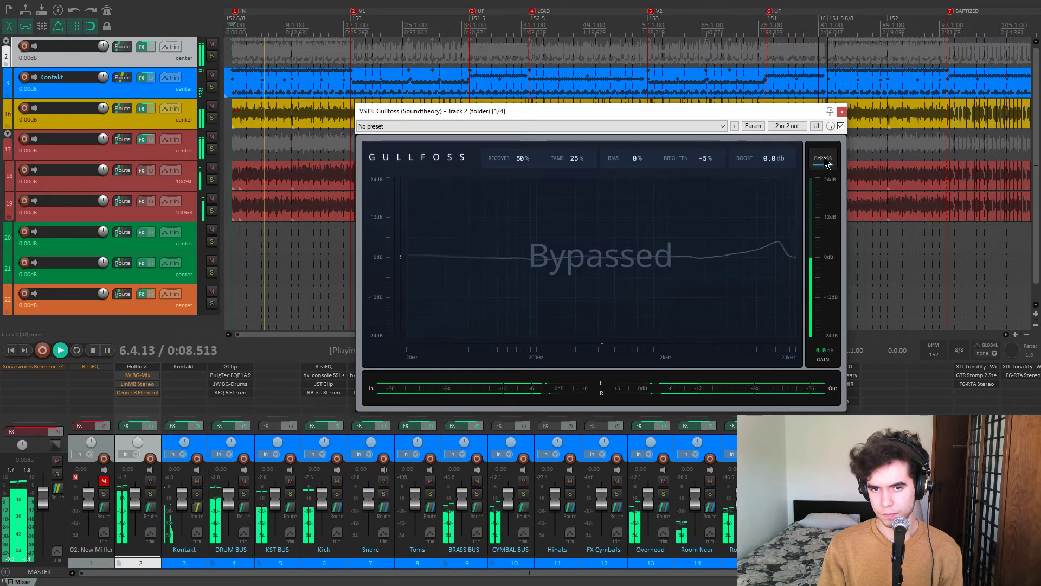
click(824, 160)
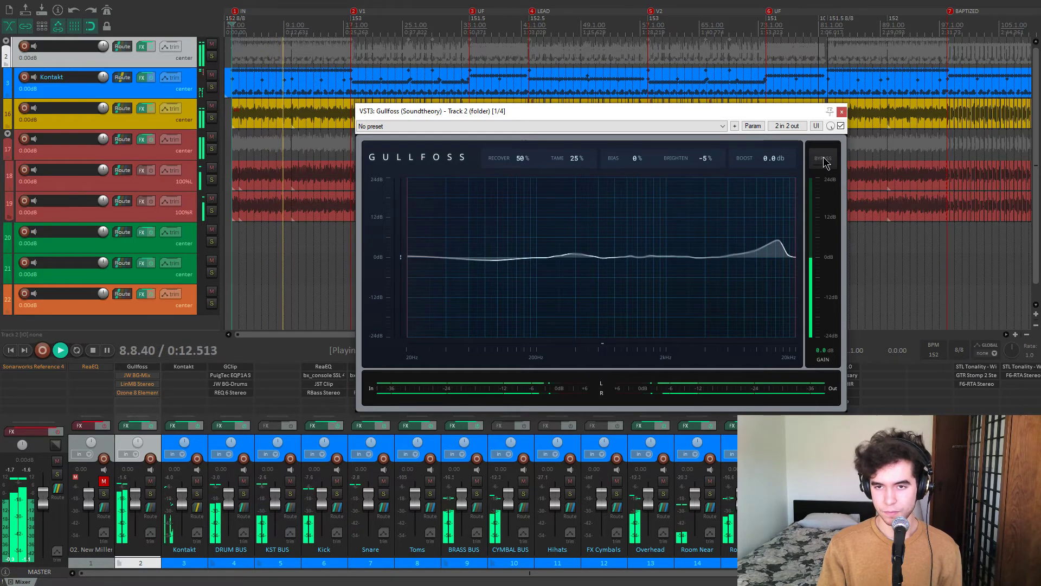
key(space)
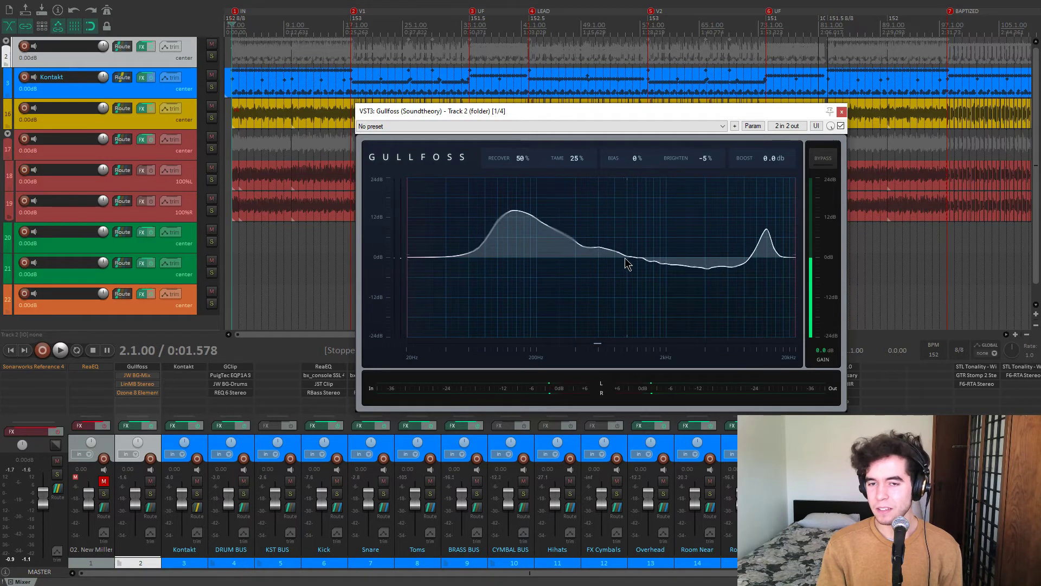
Raise track 2's fader to 1.59 dB during playback of the full mix, stop playback and close Gullfoss.
key(space)
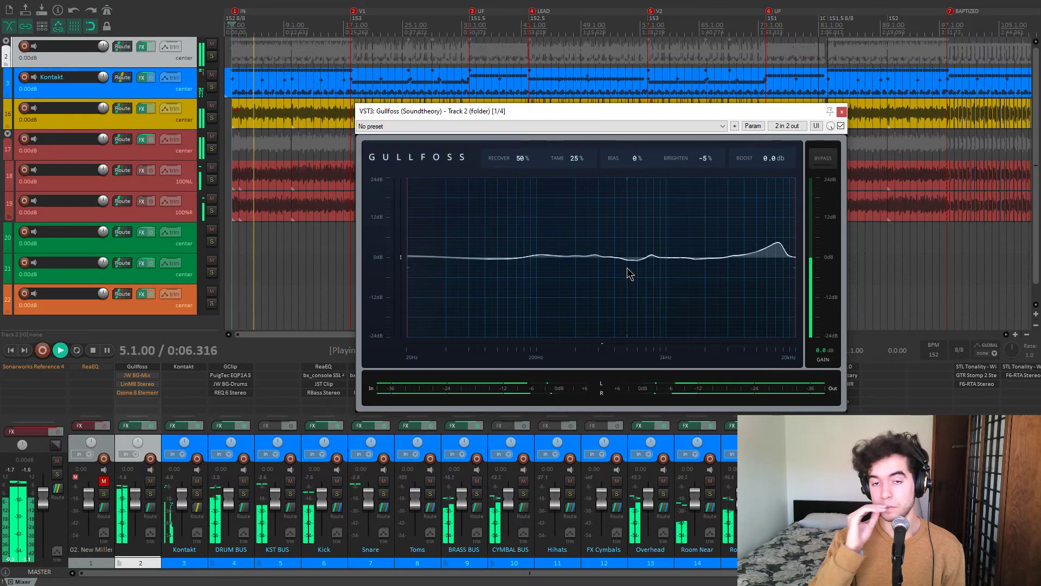
drag(138, 504, 138, 494)
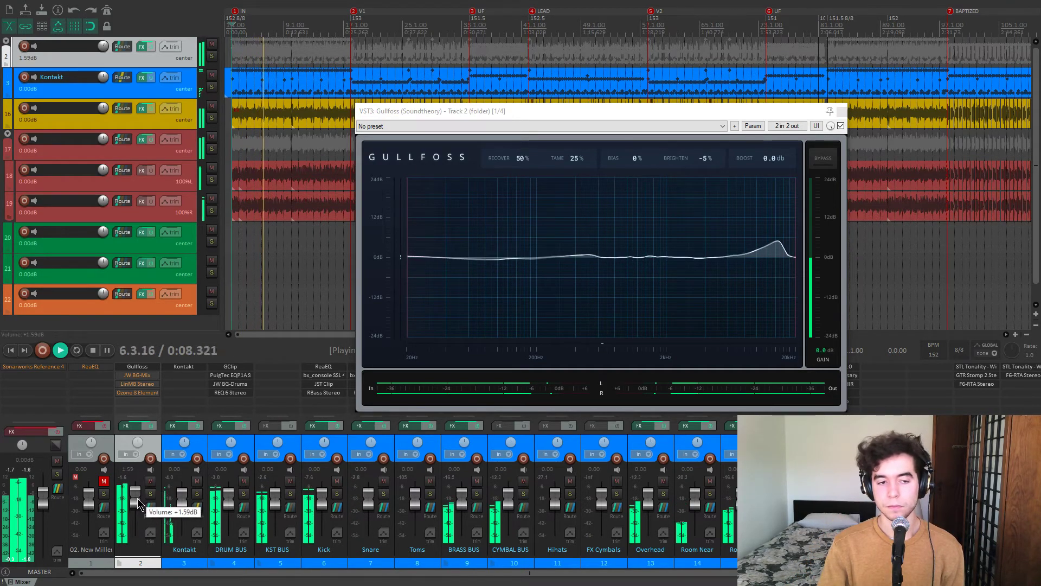
key(space)
click(841, 111)
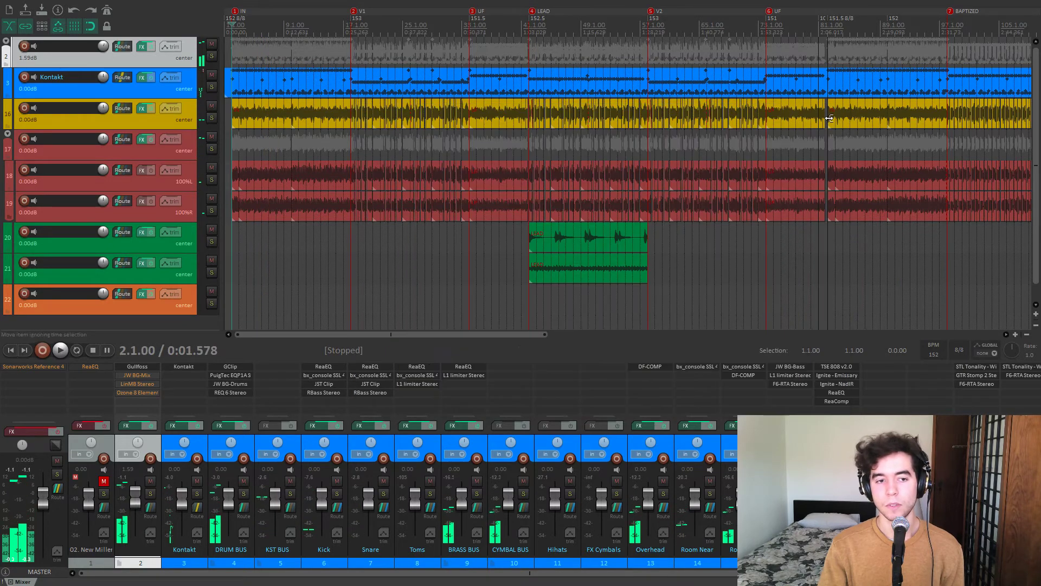
Activate and open track 2's JW BG-Mix, audition the full mix through it from bar 2 and close the plug-in.
click(146, 382)
drag(125, 50, 499, 65)
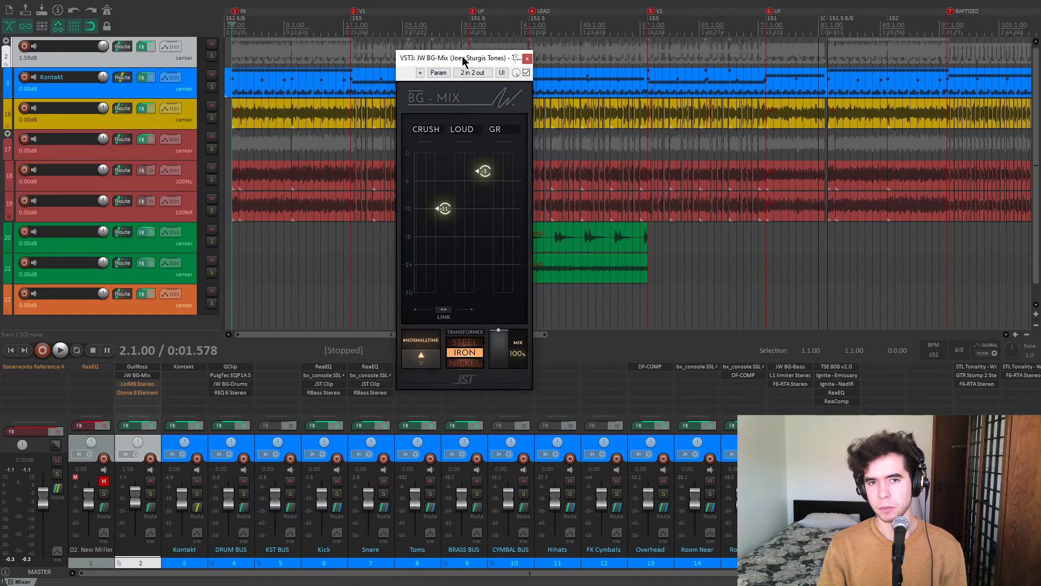
drag(462, 59, 466, 65)
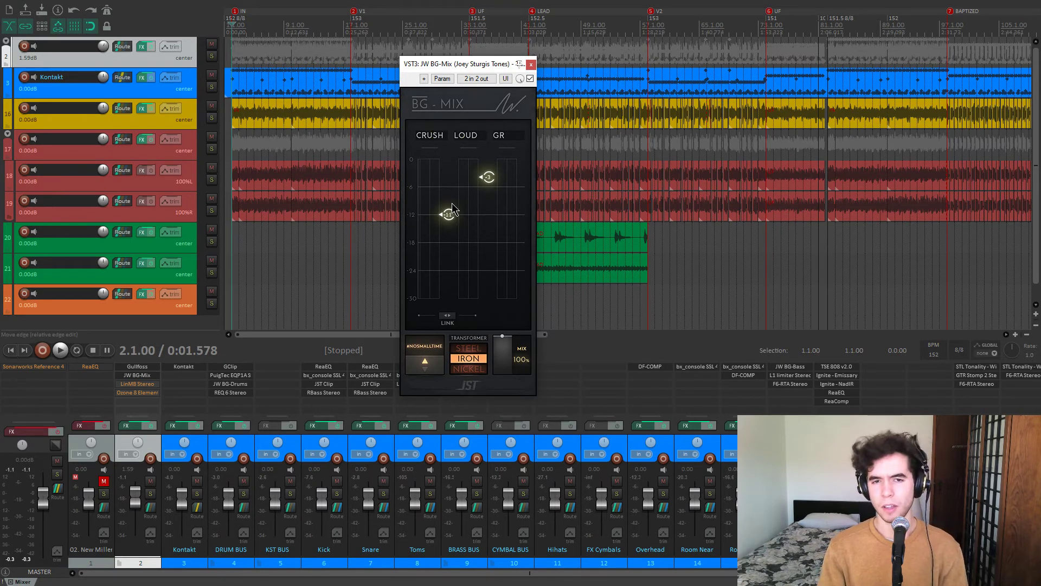
key(space)
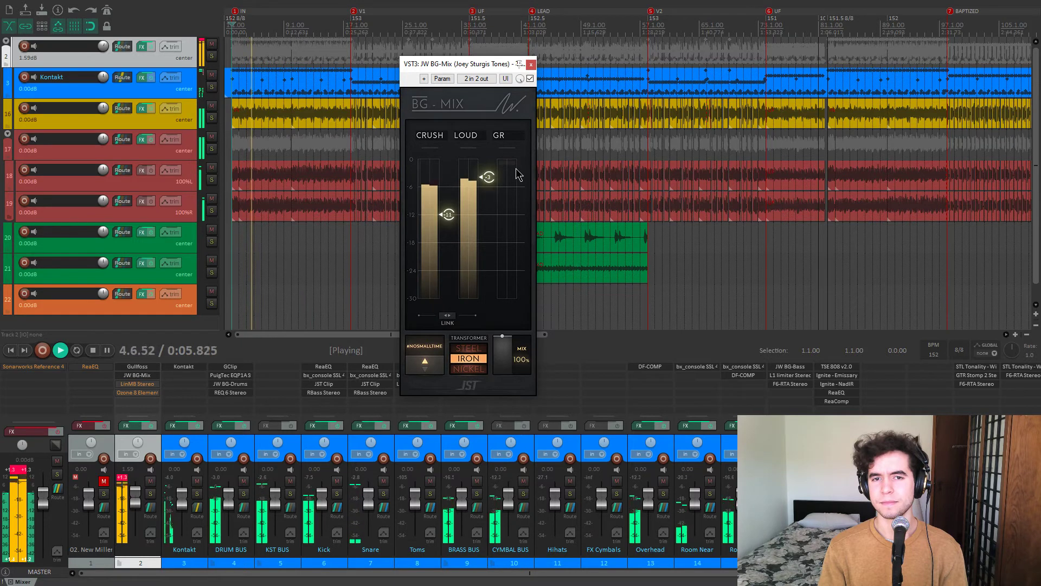
key(space)
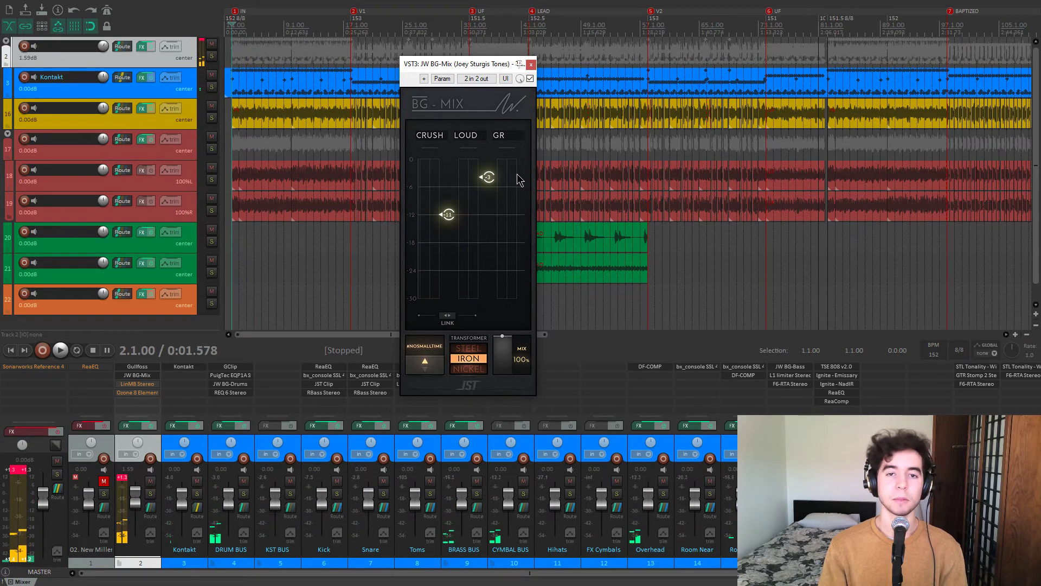
click(532, 65)
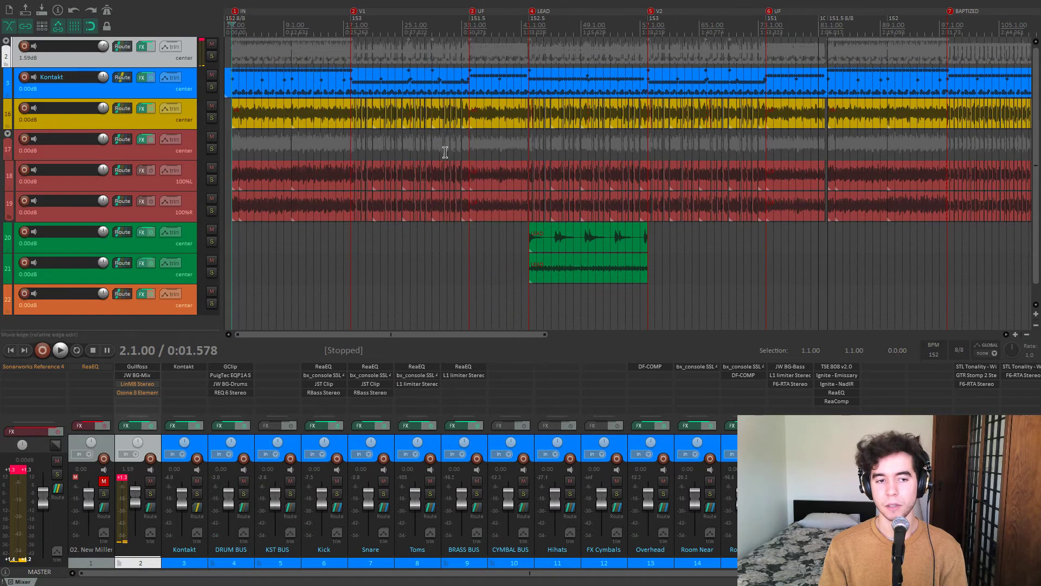
Activate track 2's LinMB Stereo multiband compressor and open it over the arrangement.
click(148, 384)
drag(257, 44, 478, 119)
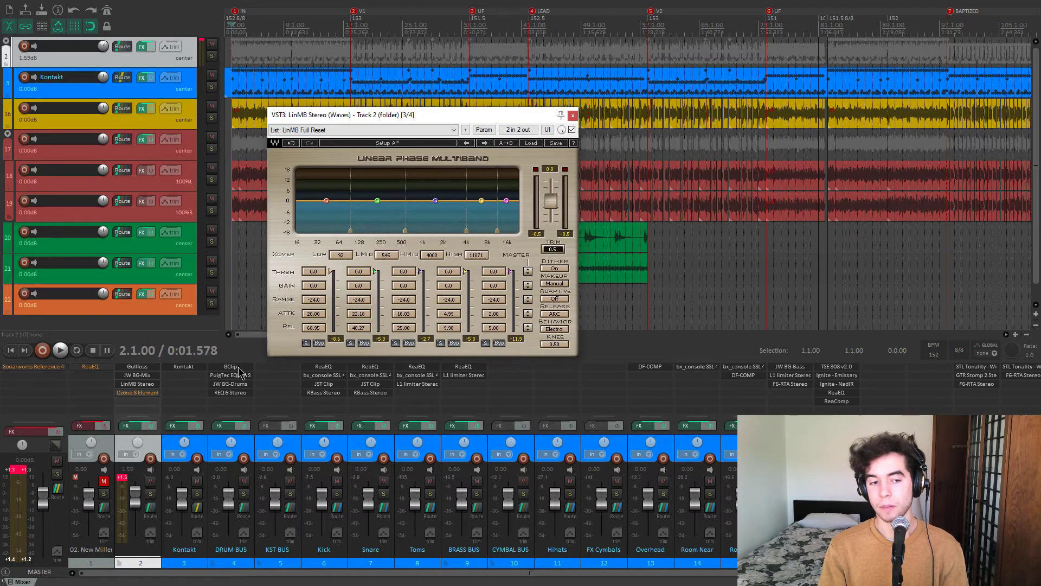
drag(384, 117, 378, 117)
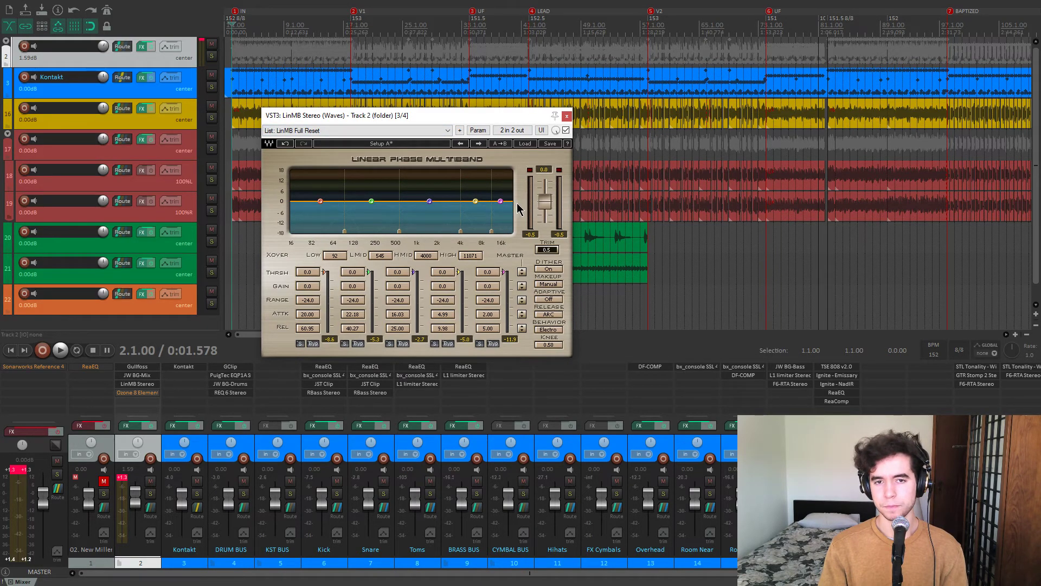
Reopen track 2's Gullfoss to review its EQ curve alongside LinMB, and return to the LinMB window.
click(137, 367)
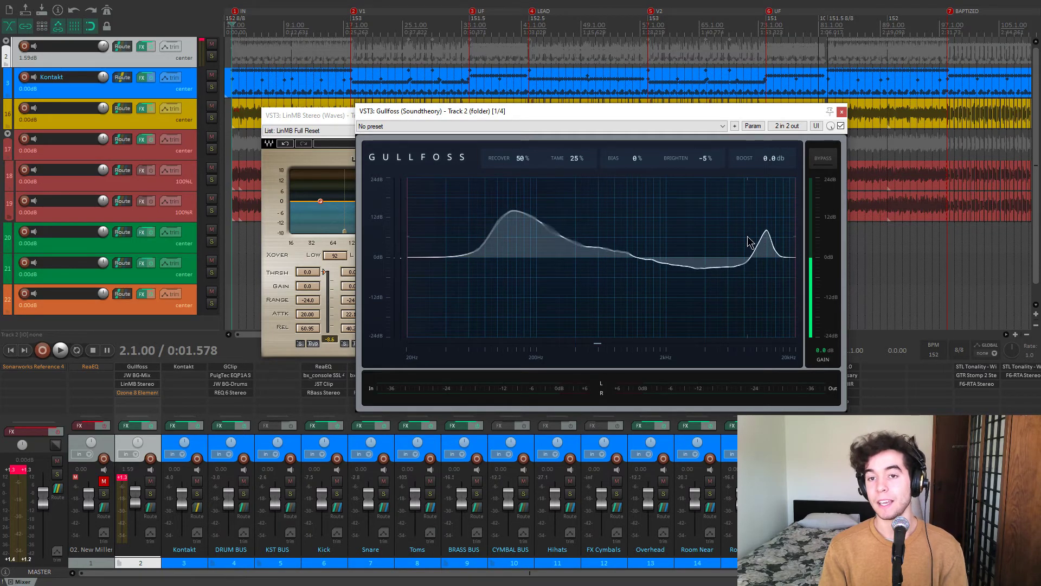
drag(706, 108, 695, 101)
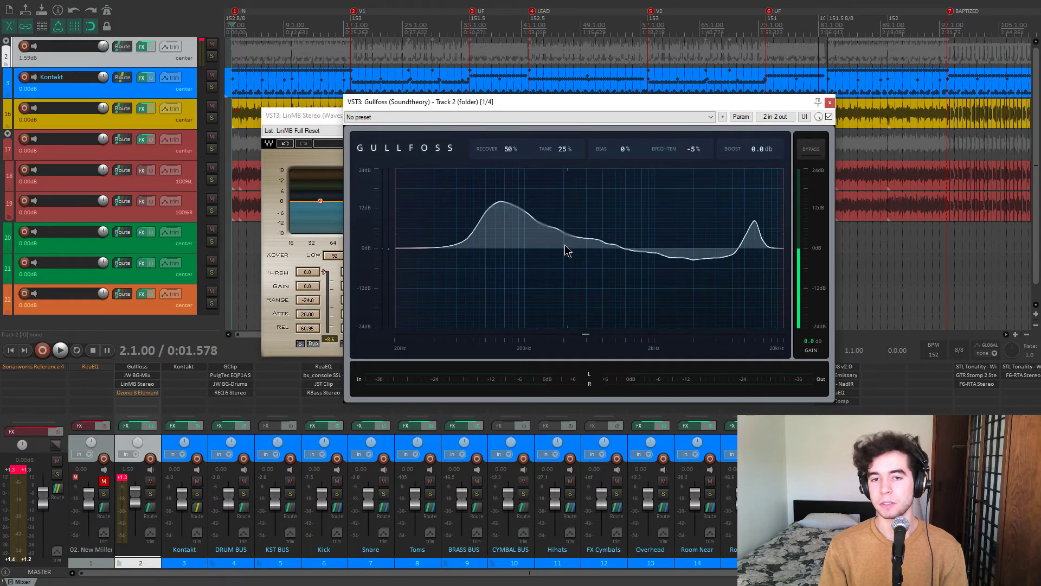
click(829, 103)
drag(434, 115, 432, 60)
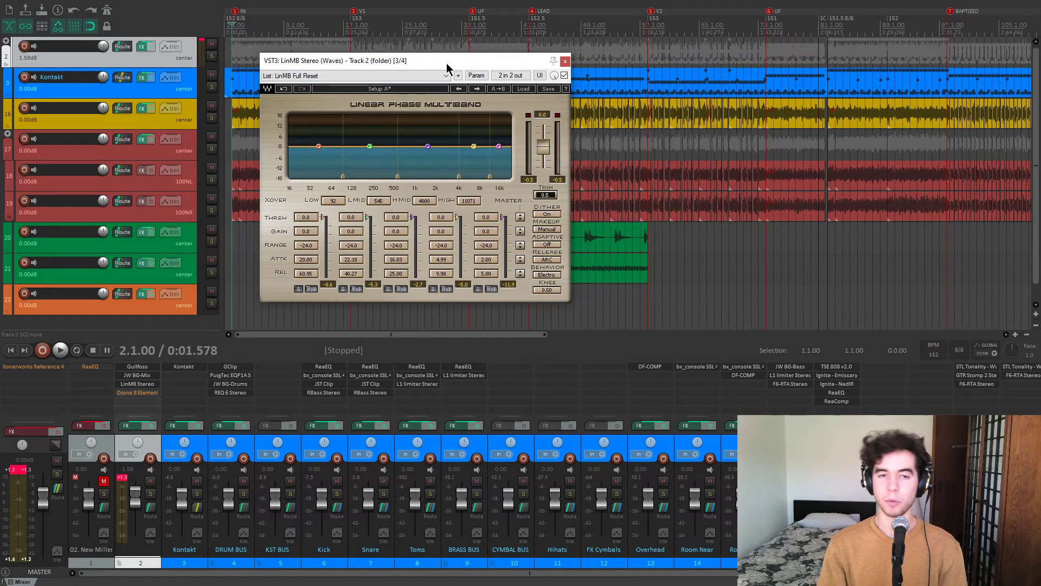
Clear the master and track 2 clip indicators and play the full mix to watch LinMB's gain reduction.
click(19, 468)
click(123, 477)
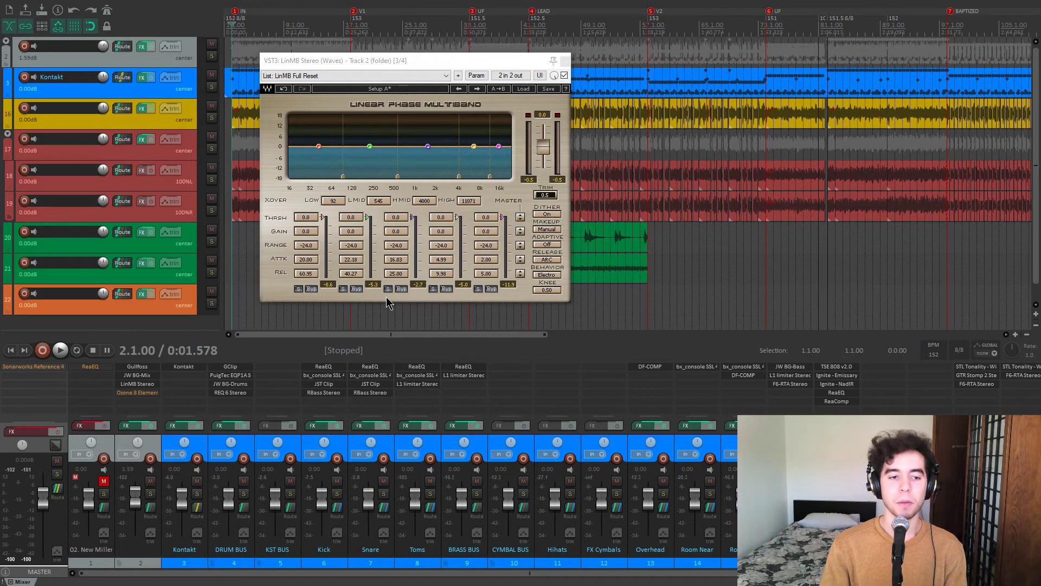
key(space)
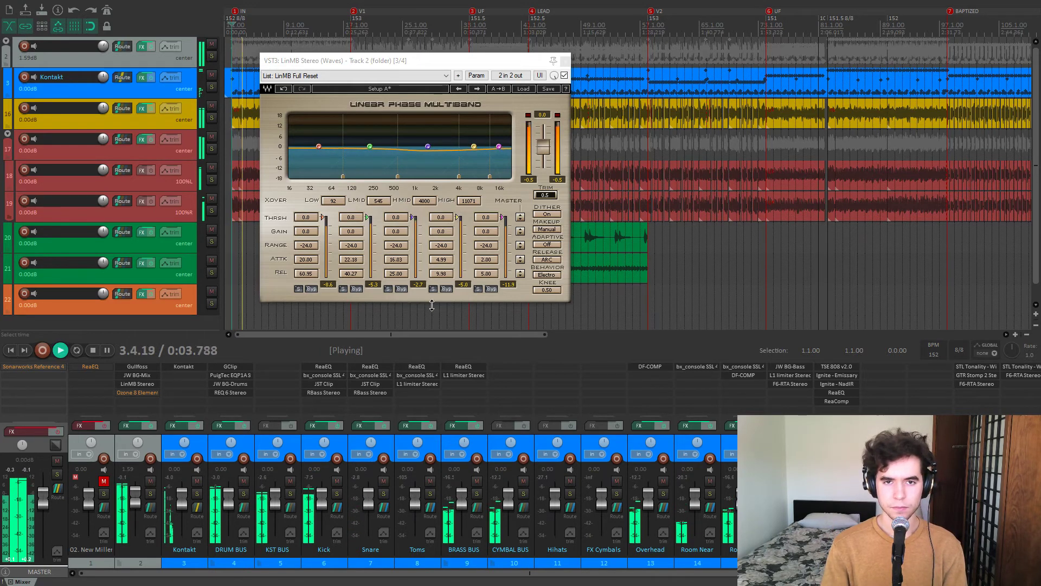
key(space)
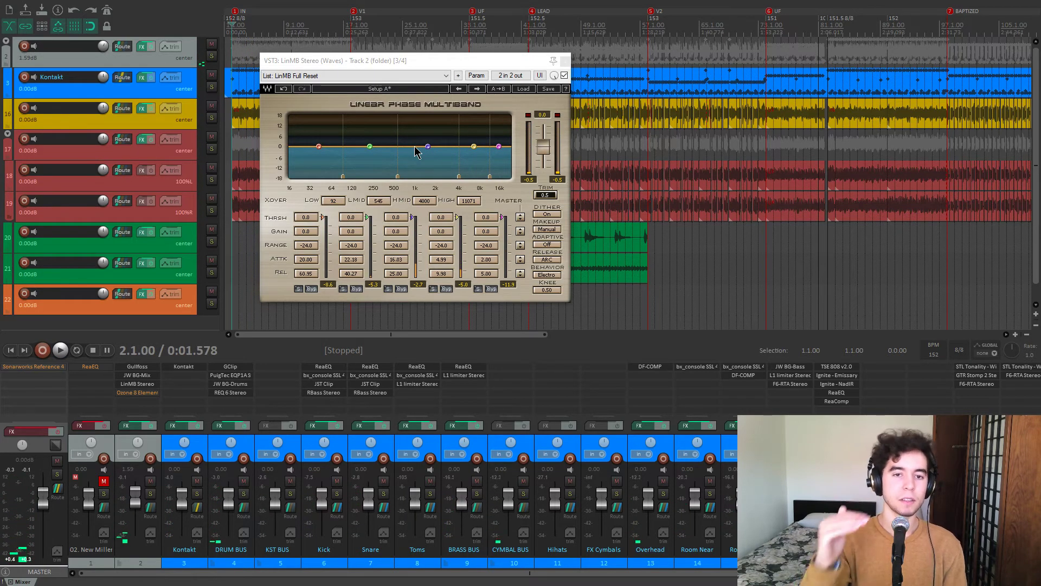
Solo LinMB's middle band between 545 and 4000 Hz, audition it from bar 2 and unsolo the band.
click(389, 290)
key(space)
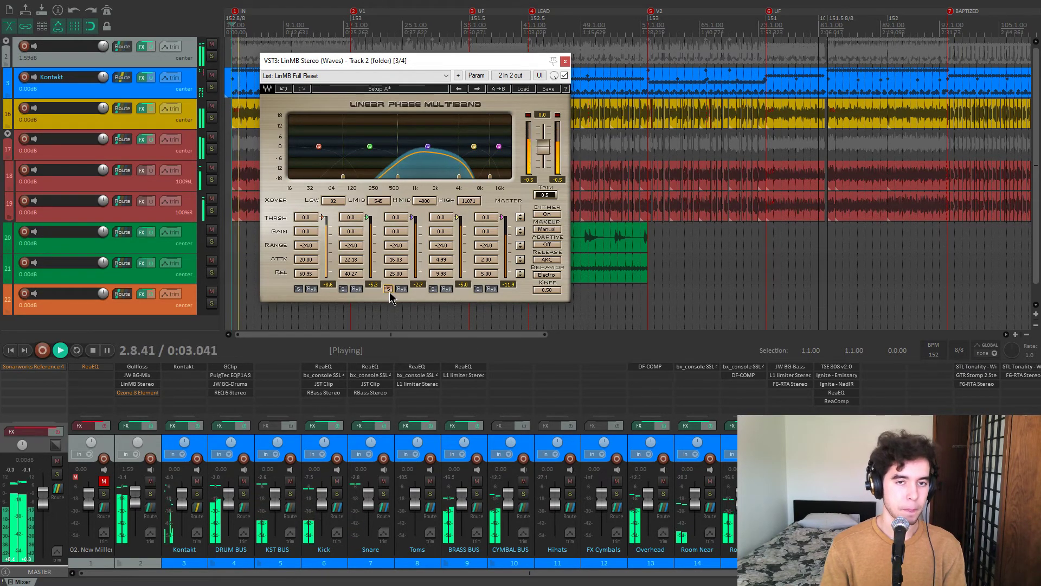
key(space)
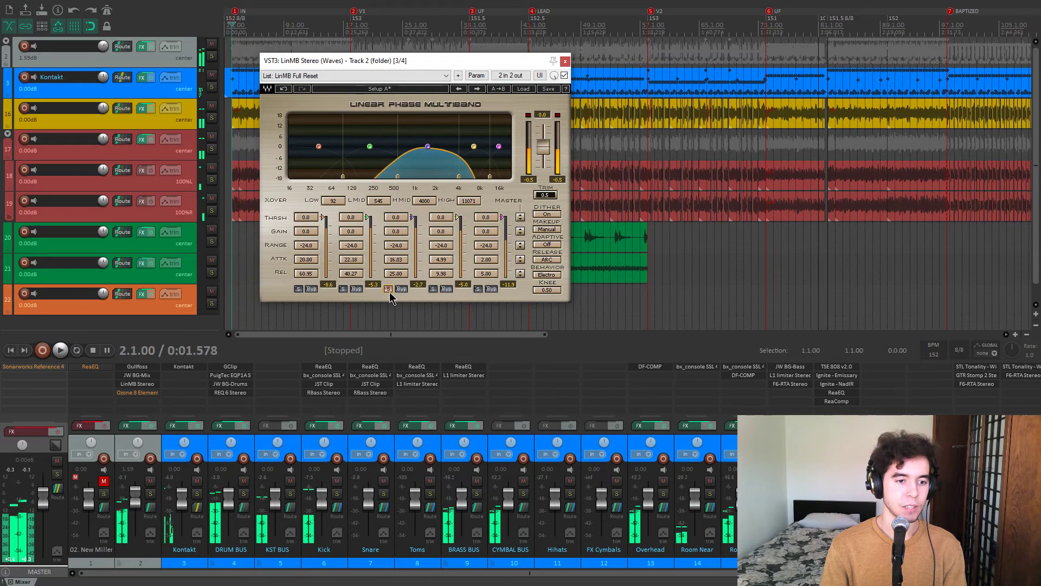
click(388, 288)
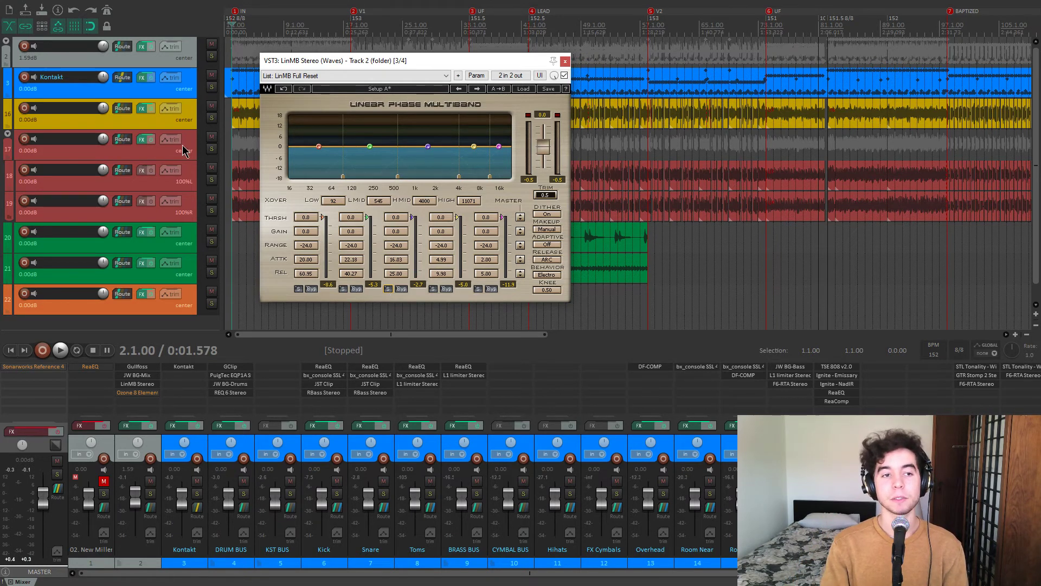
Try lowering track 17's volume to -4.42 dB during playback to watch LinMB react, stop and reset it to 0 dB.
key(space)
mouse_move(103, 139)
mouse_down()
mouse_move(103, 163)
mouse_move(102, 150)
mouse_up()
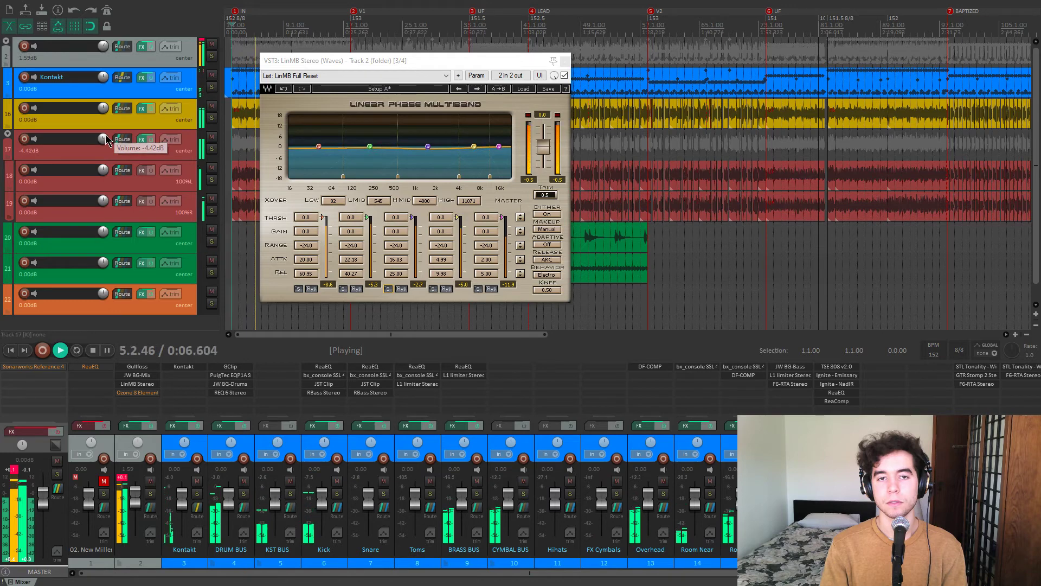
key(space)
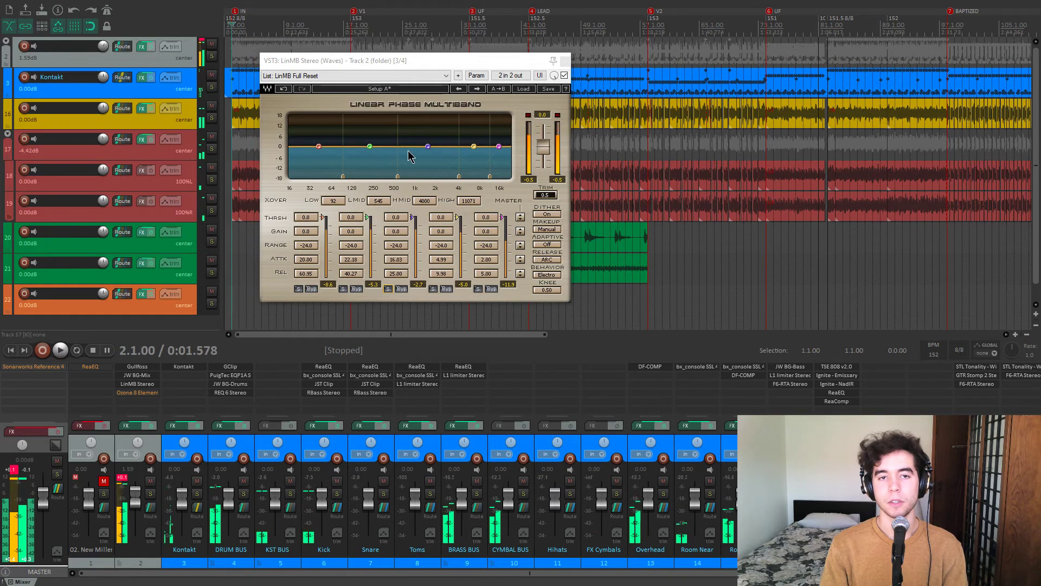
double_click(104, 139)
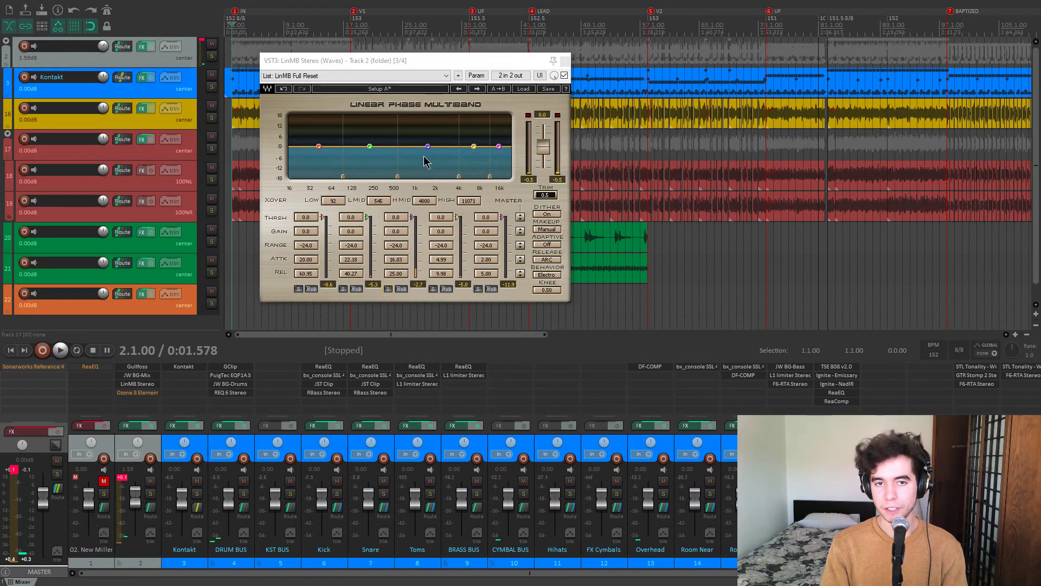
Try raising track 17's volume to 12 dB during playback to watch LinMB react, reset it to 0 dB and stop.
key(space)
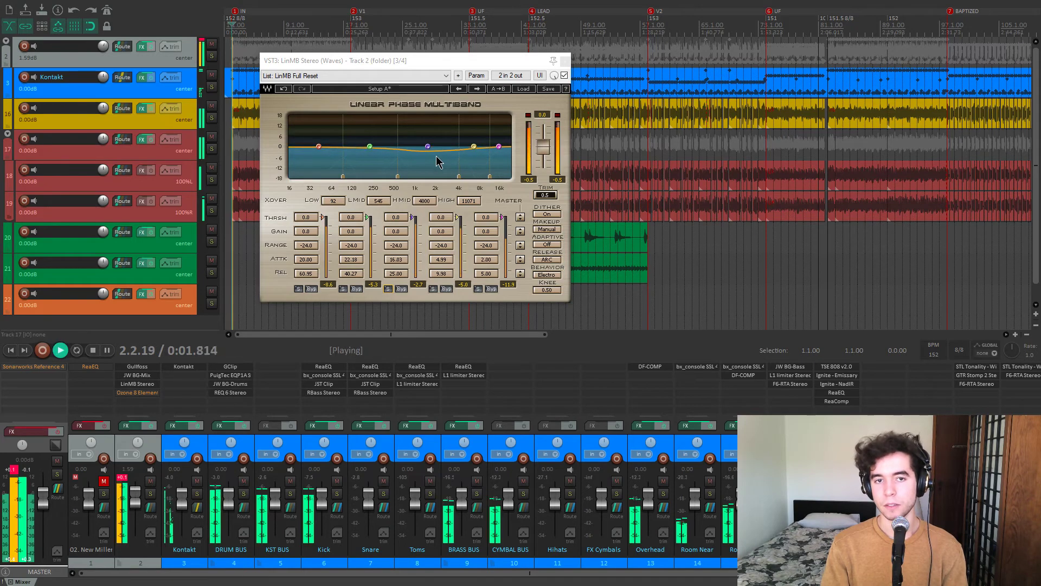
drag(103, 139, 103, 98)
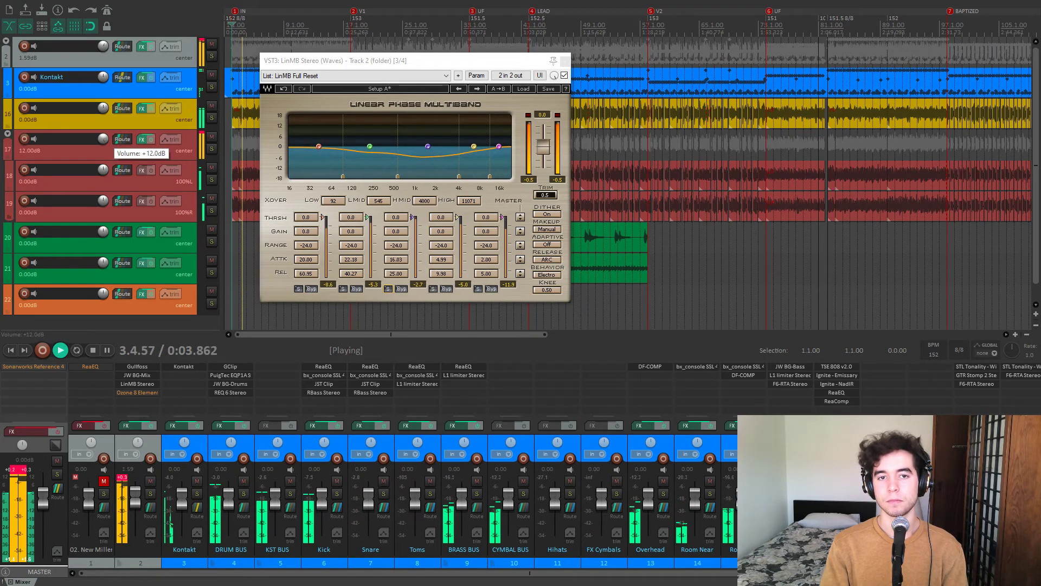
double_click(103, 138)
key(space)
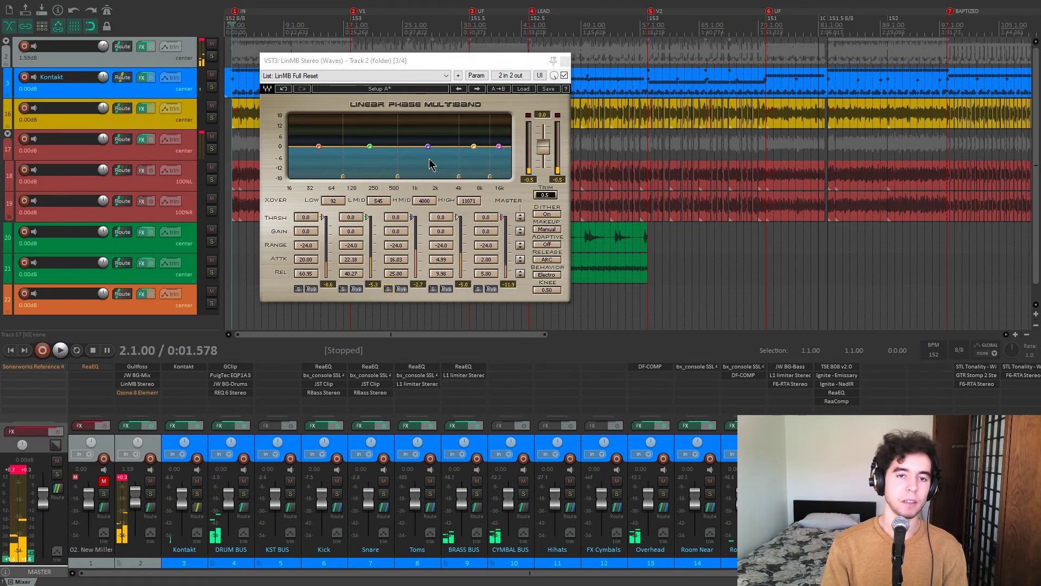
Close LinMB, clear the track 2 and master clip indicators and reset track 2's fader to 0 dB.
drag(473, 70, 469, 64)
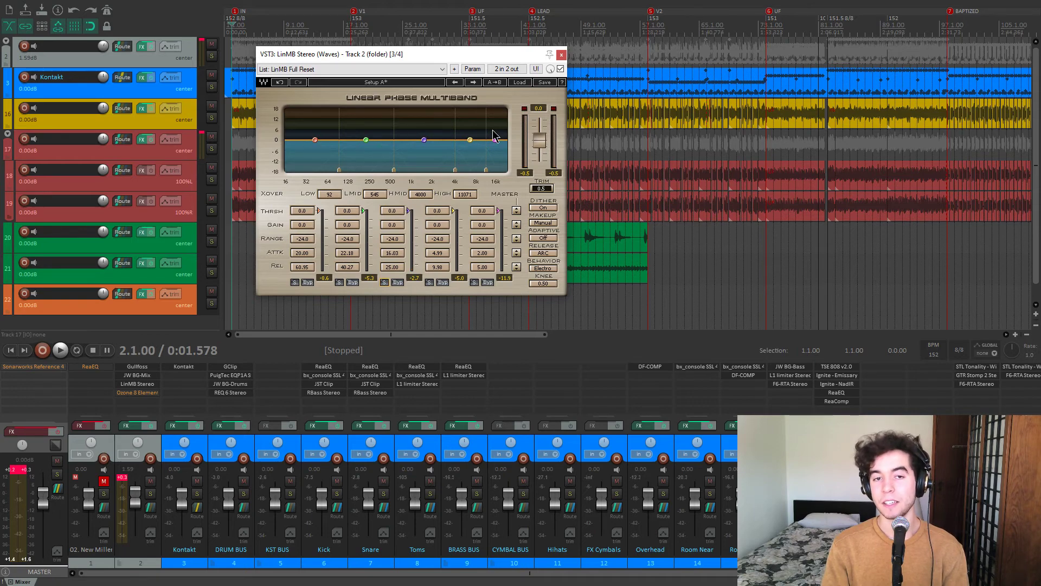
click(562, 55)
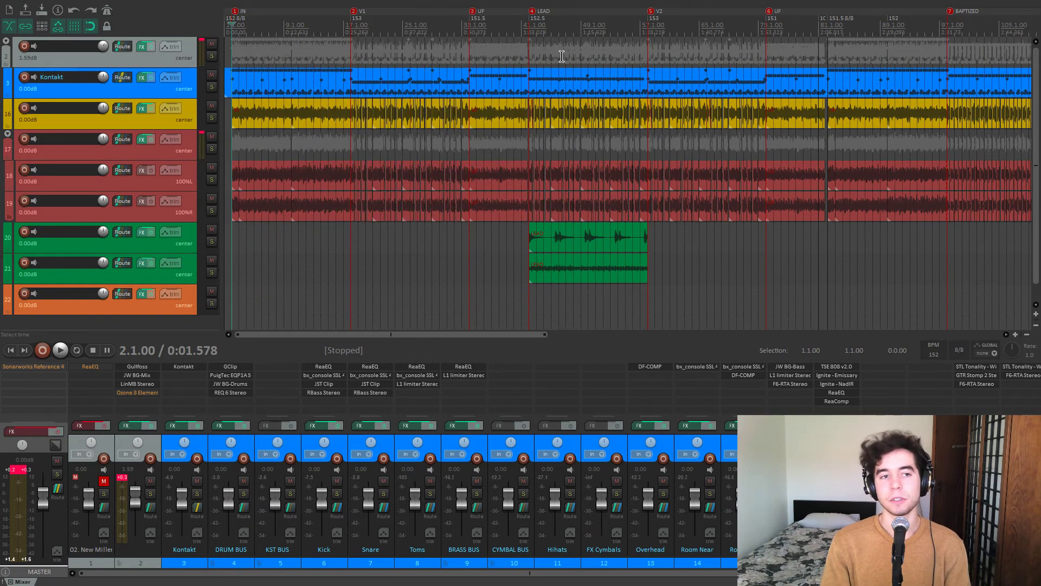
click(123, 477)
click(22, 473)
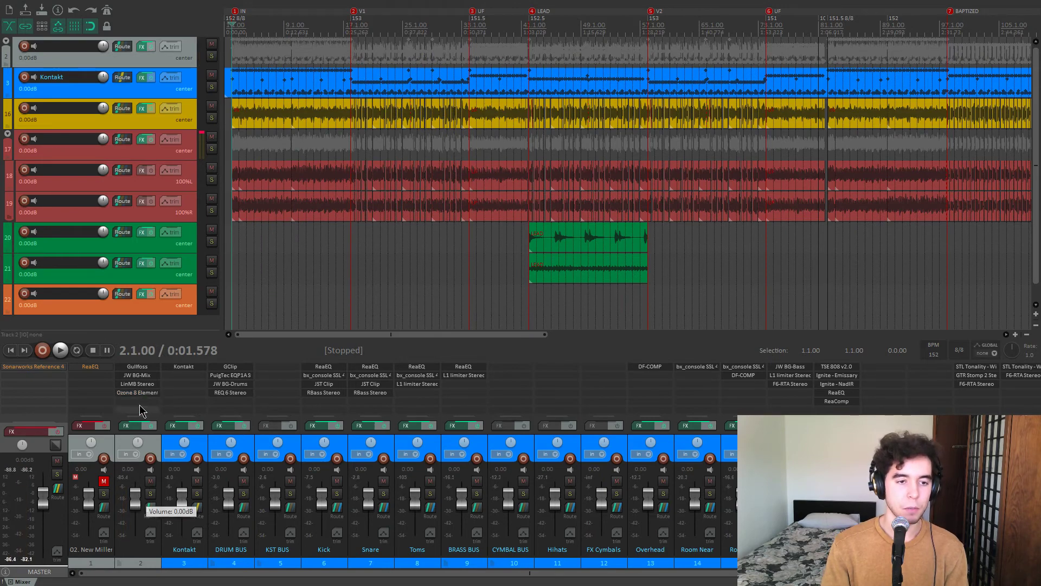
Activate and open track 2's Ozone 8 Elements and review its Equalizer and Maximizer modules.
click(138, 393)
drag(385, 50, 643, 94)
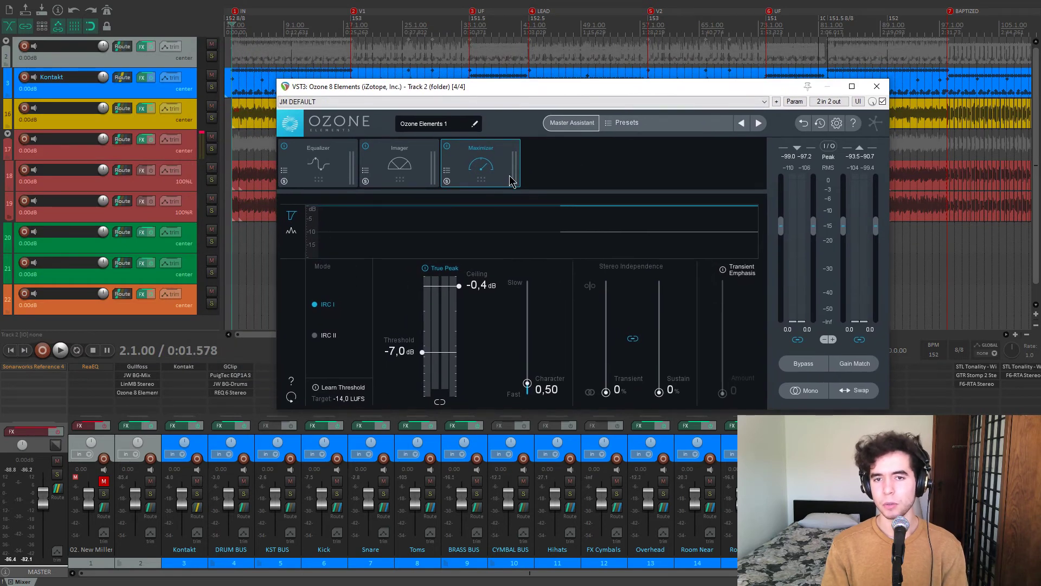
click(306, 182)
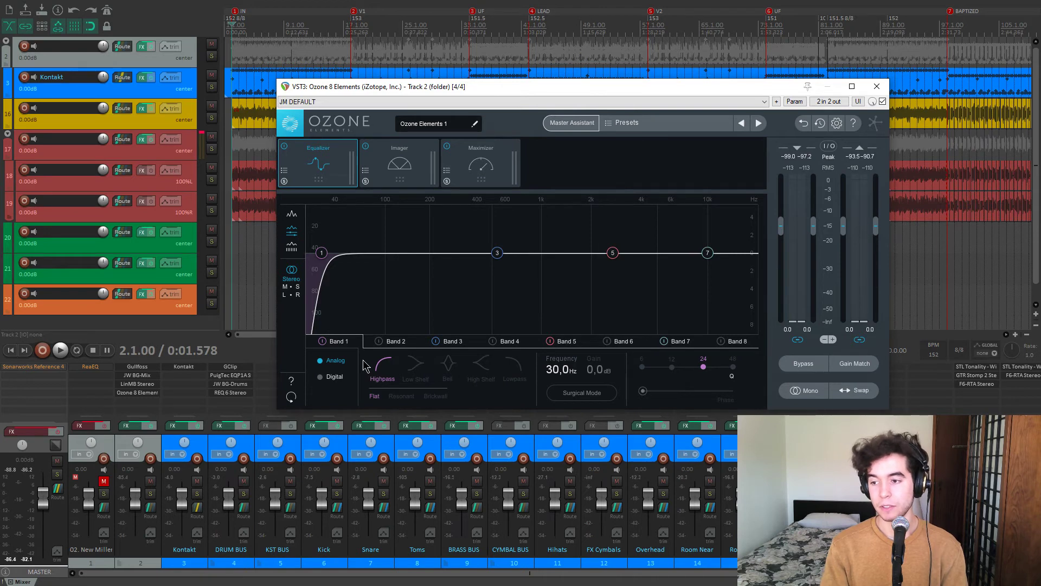
drag(427, 91, 432, 64)
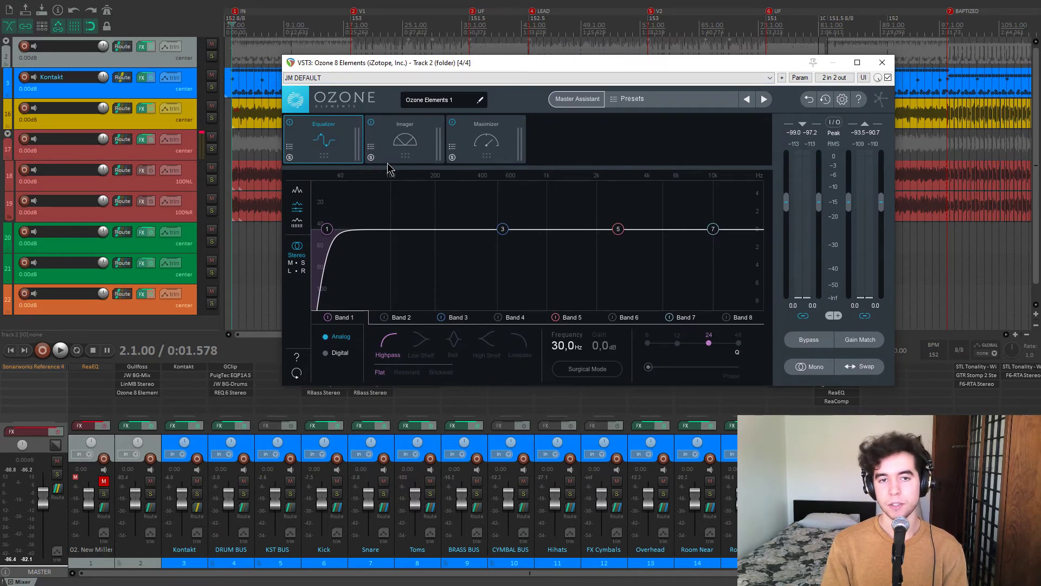
click(480, 144)
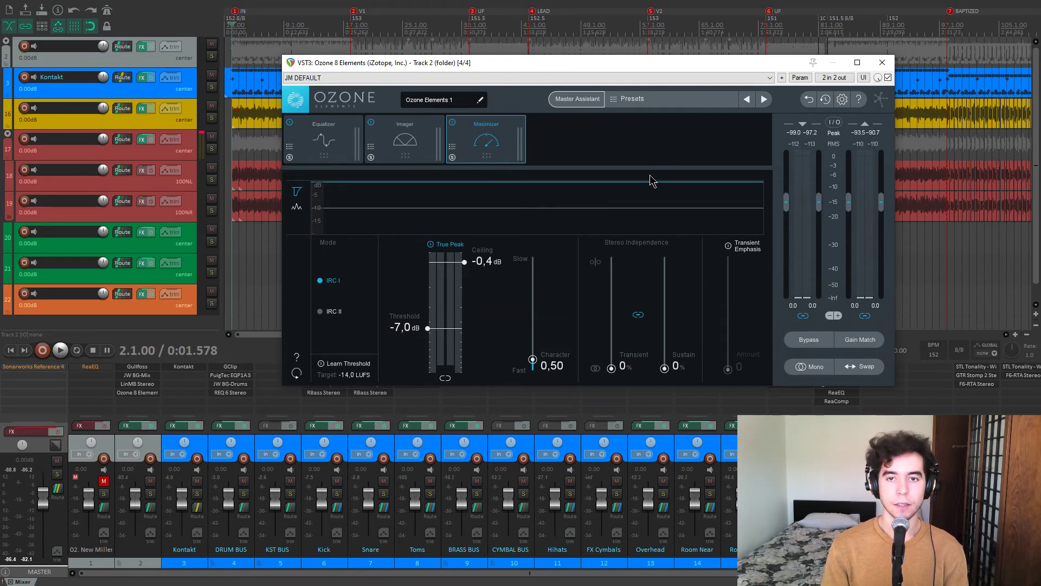
Play the full mix through Ozone's Maximizer from bar 2, and replay it with the Kontakt drum track muted to compare the limiting.
key(space)
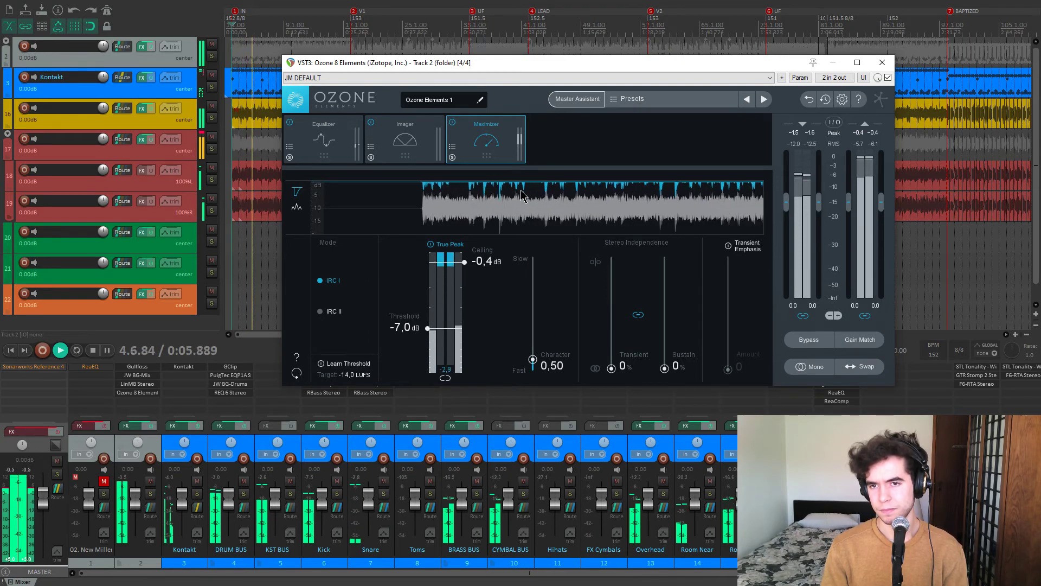
key(space)
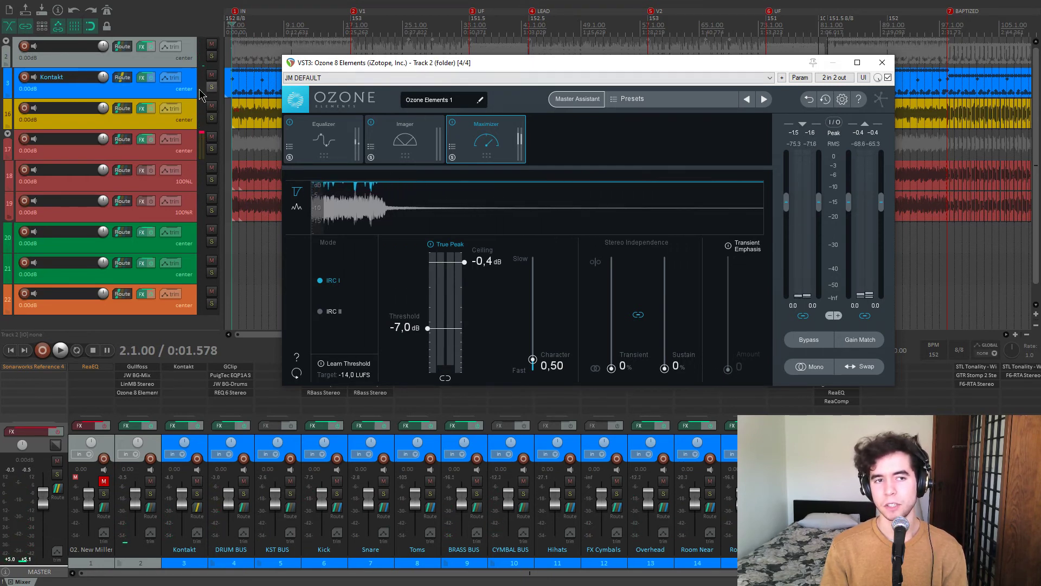
click(210, 75)
key(space)
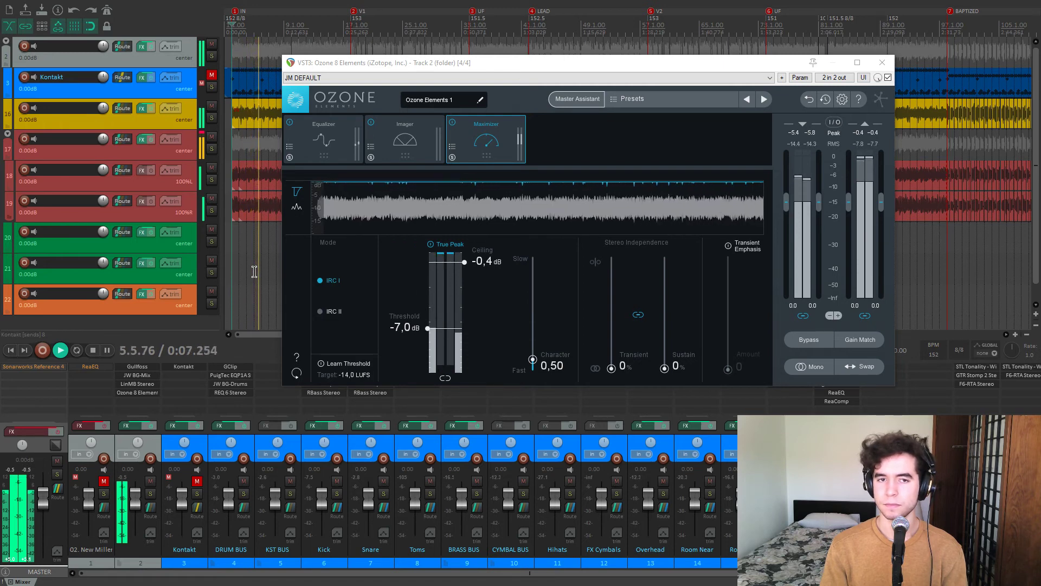
Stop playback, unmute the Kontakt drum track and replay the full mix through Ozone's Maximizer from bar 2.
key(space)
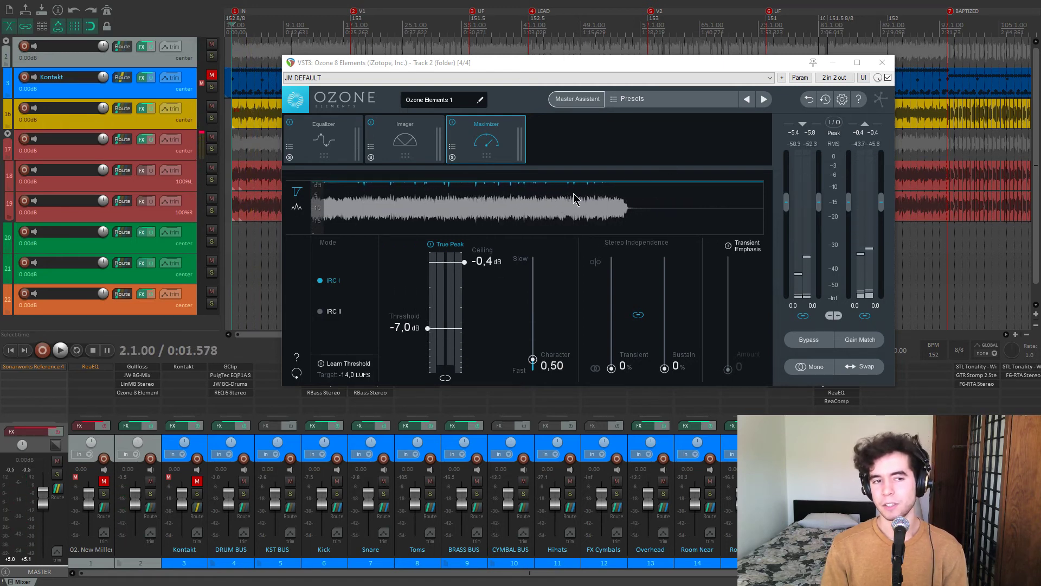
click(212, 76)
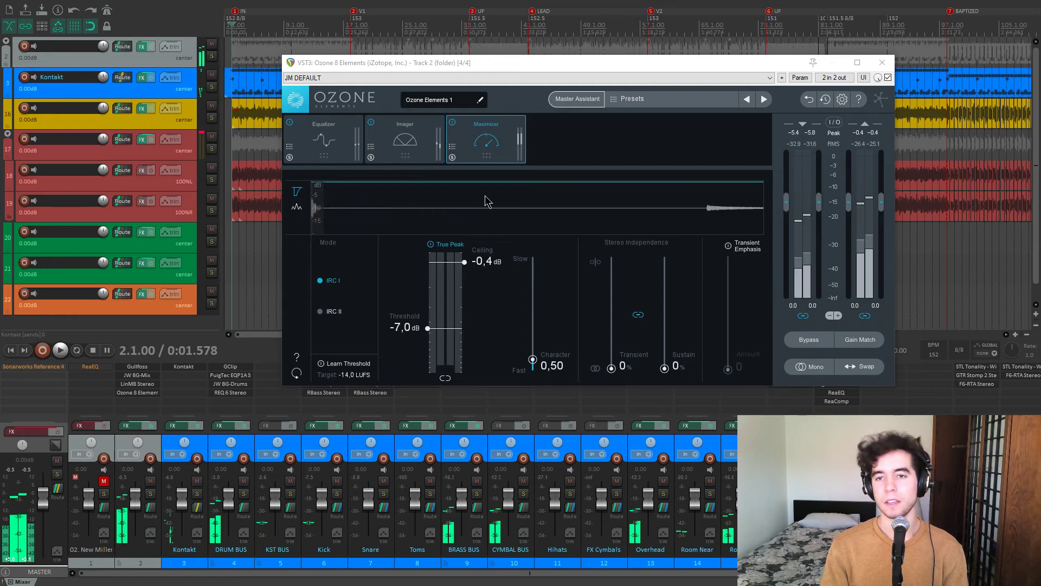
key(space)
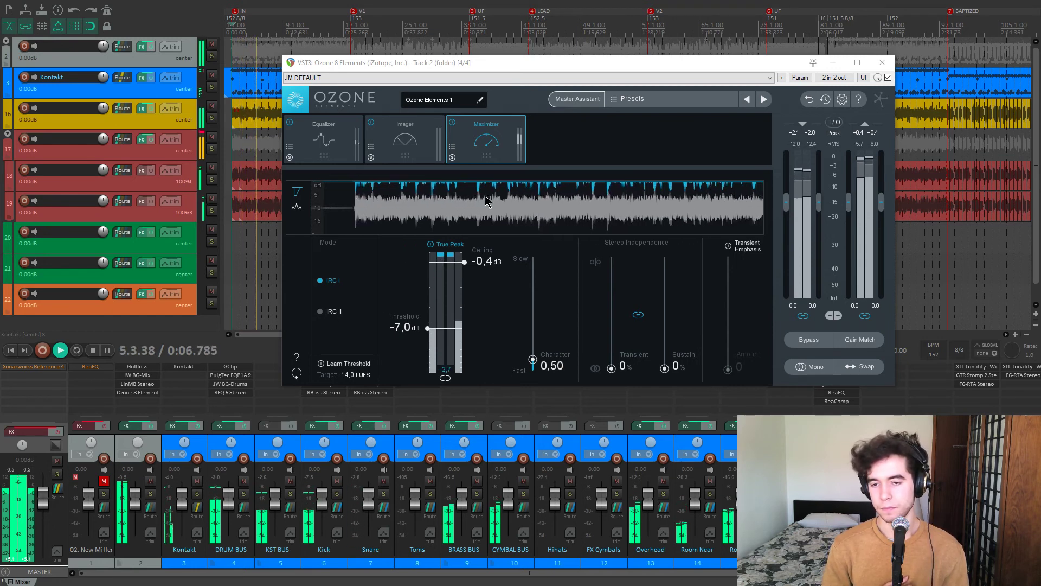
key(space)
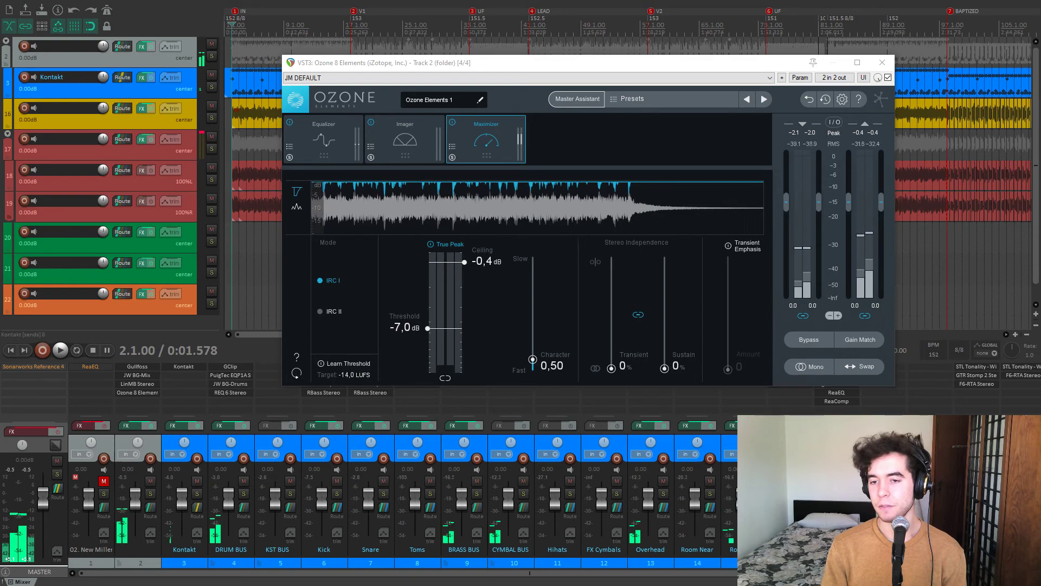
Select track 16 and close the Ozone 8 Elements window.
click(125, 148)
key(Up)
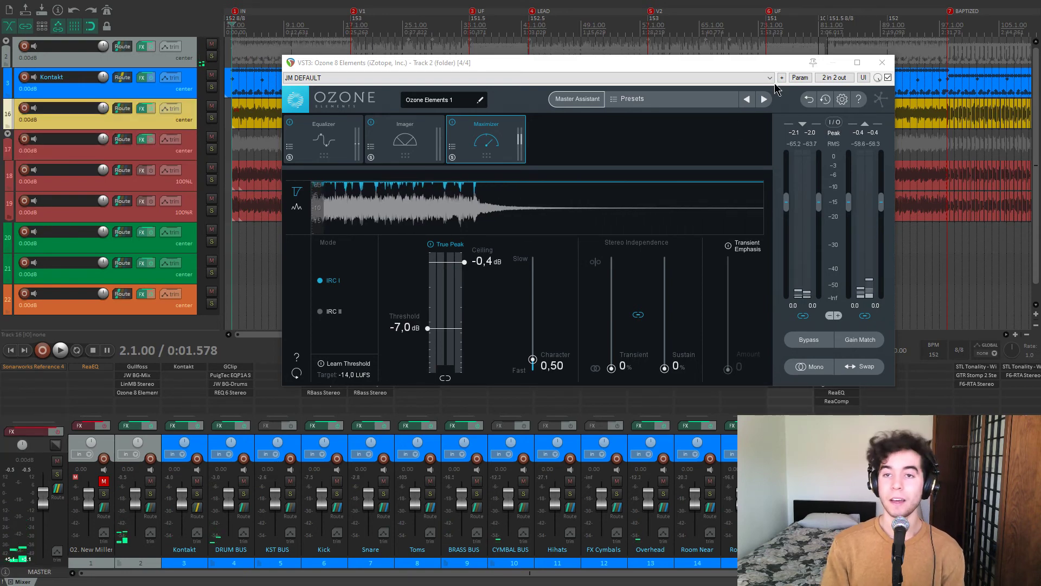
click(882, 64)
Select track 2, enlarge it relative to the other tracks and show its volume envelope.
scroll(692, 156, down, 3)
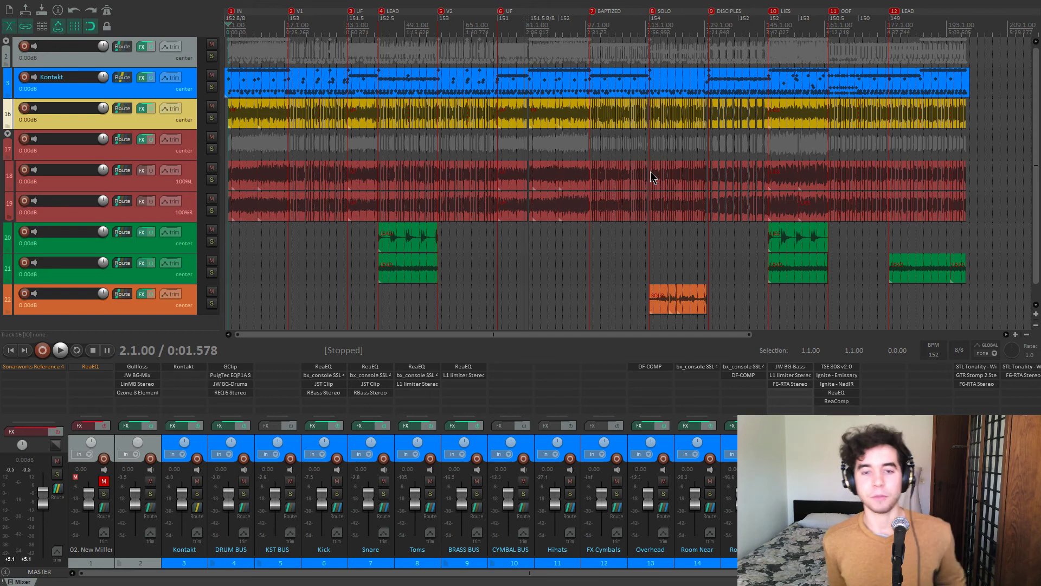
click(131, 64)
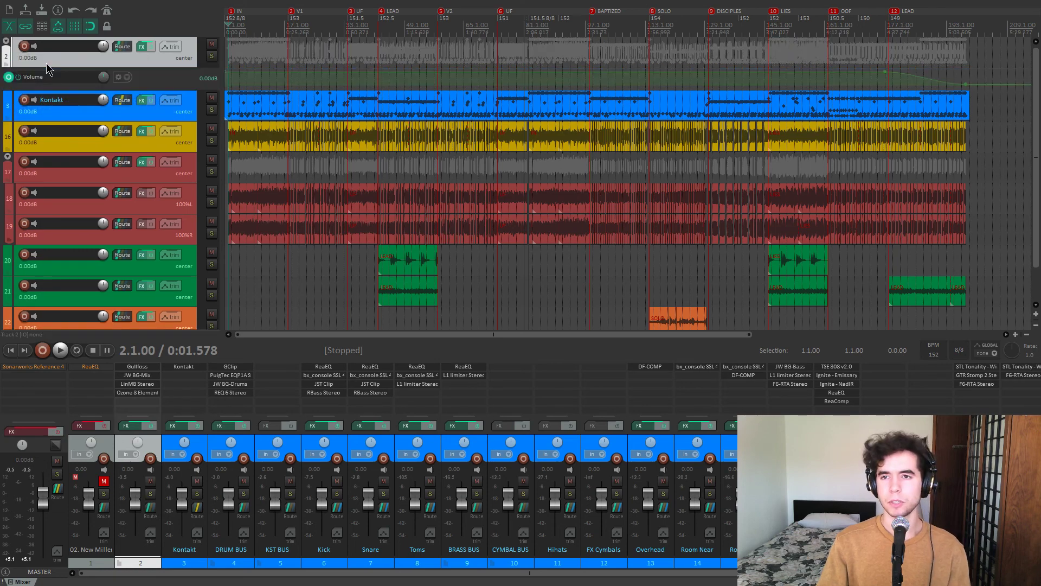
click(6, 42)
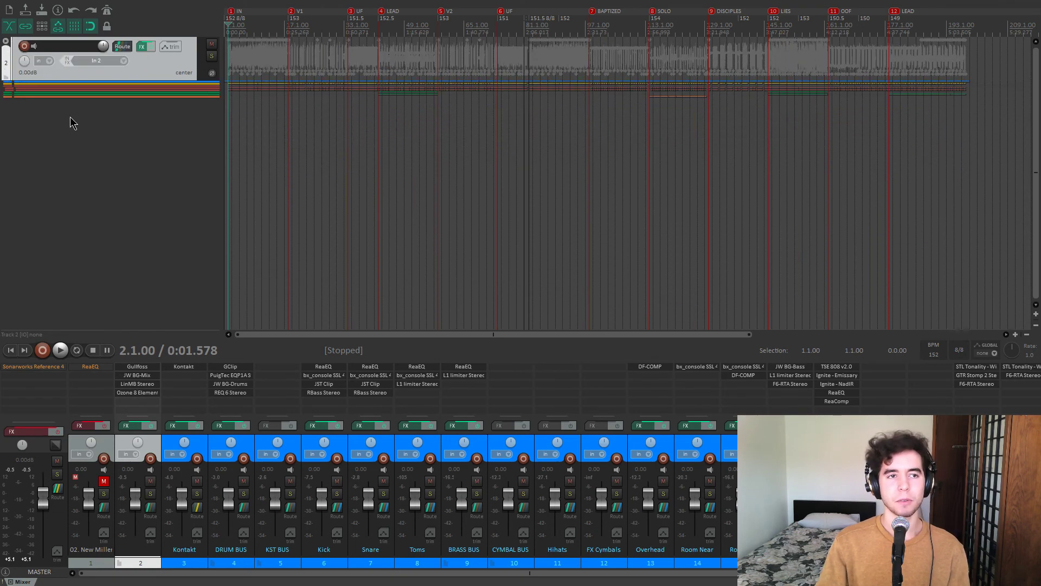
click(7, 42)
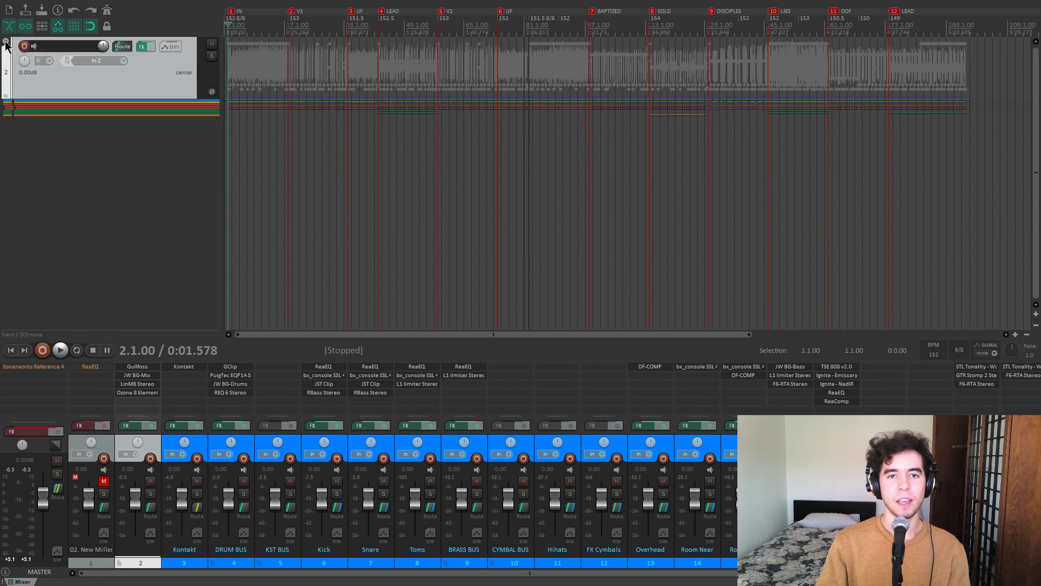
key(v)
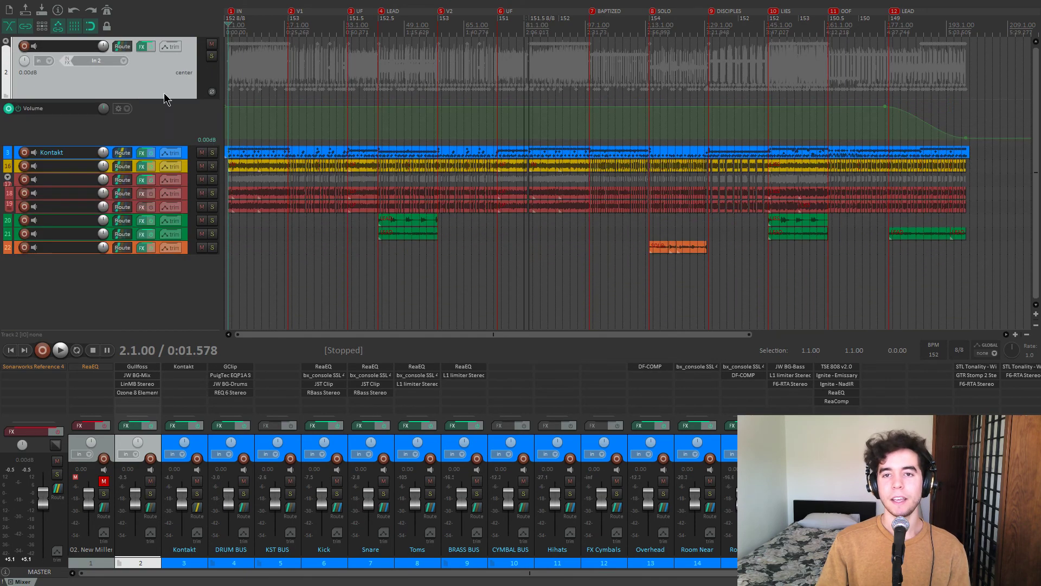
Examine the fade-out in track 2's volume envelope, from just before the final LEAD marker to the song's end.
click(896, 81)
scroll(727, 103, up, 5)
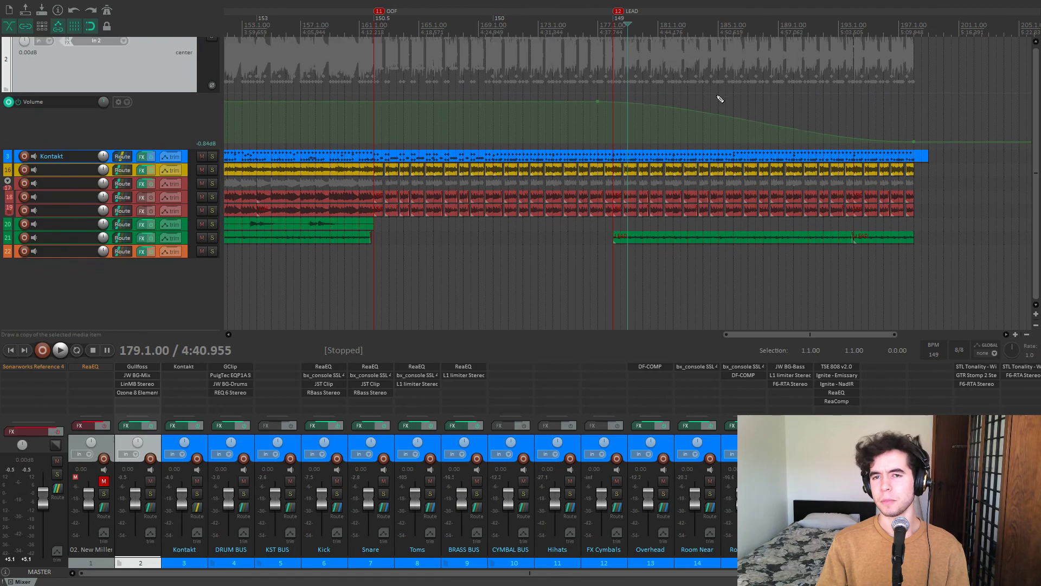
scroll(92, 157, up, 3)
scroll(121, 121, down, 1)
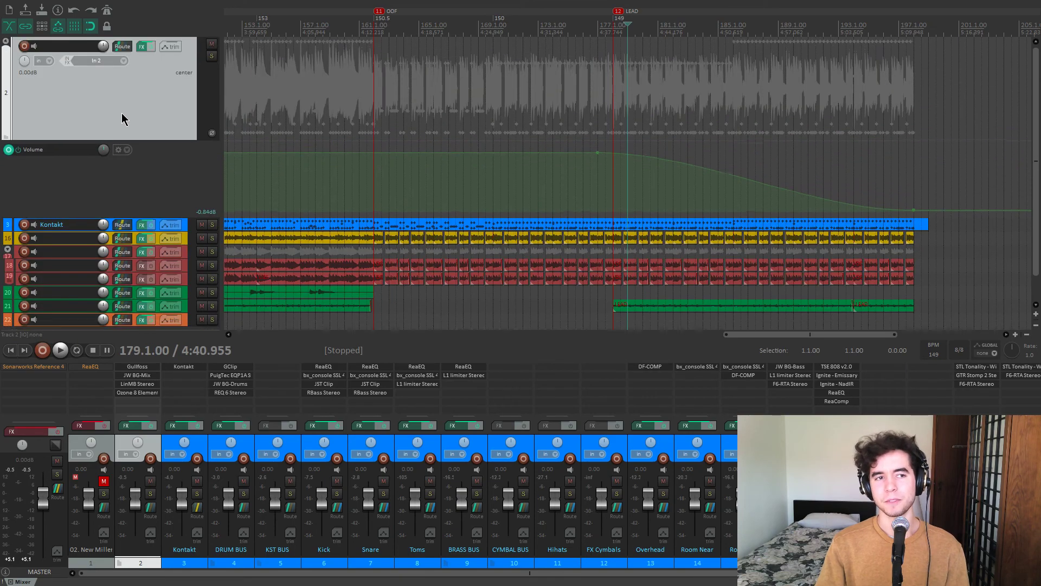
scroll(554, 134, down, 6)
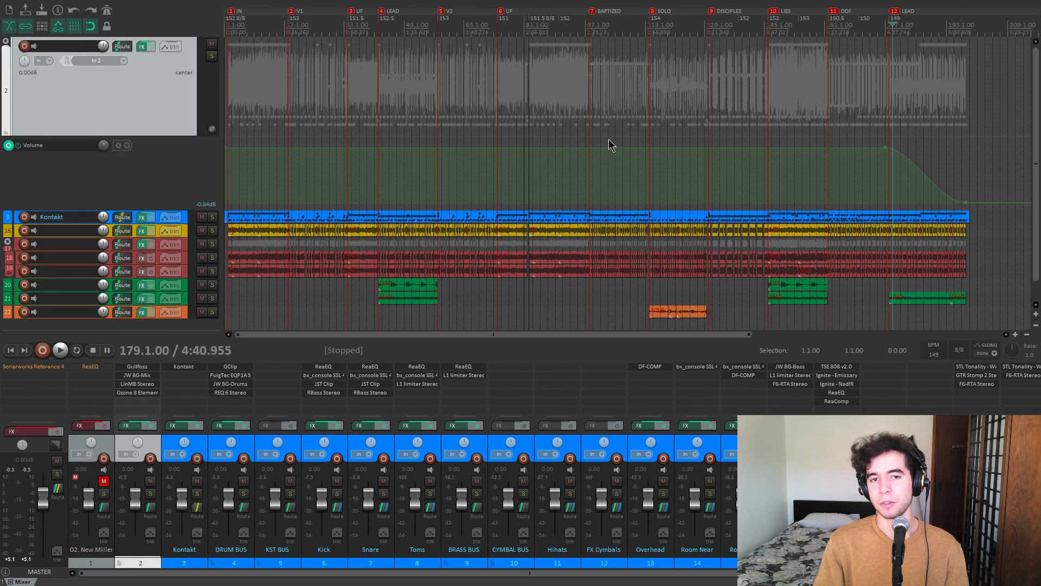
scroll(818, 159, up, 2)
click(590, 124)
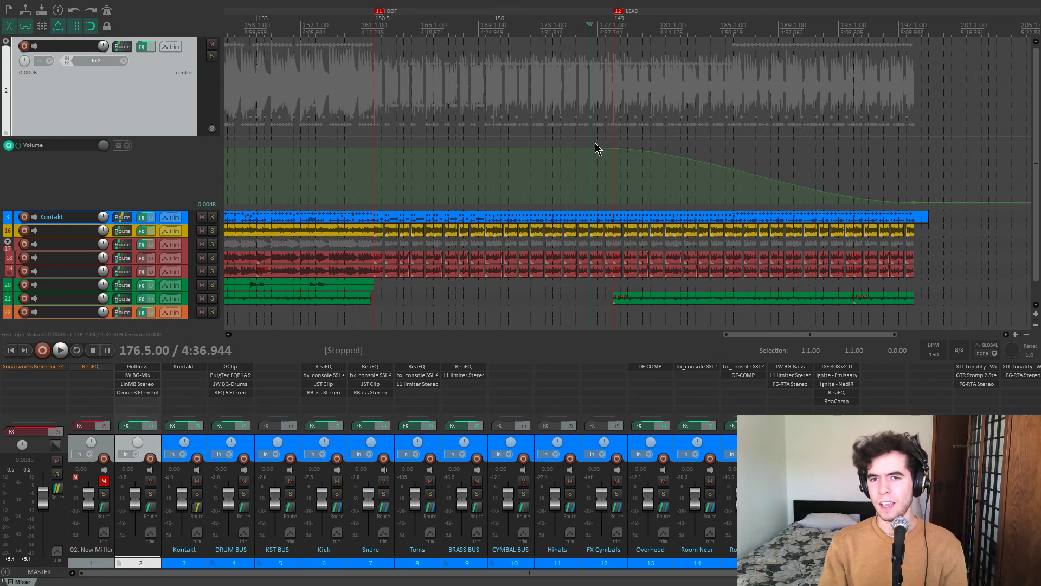
scroll(750, 163, down, 4)
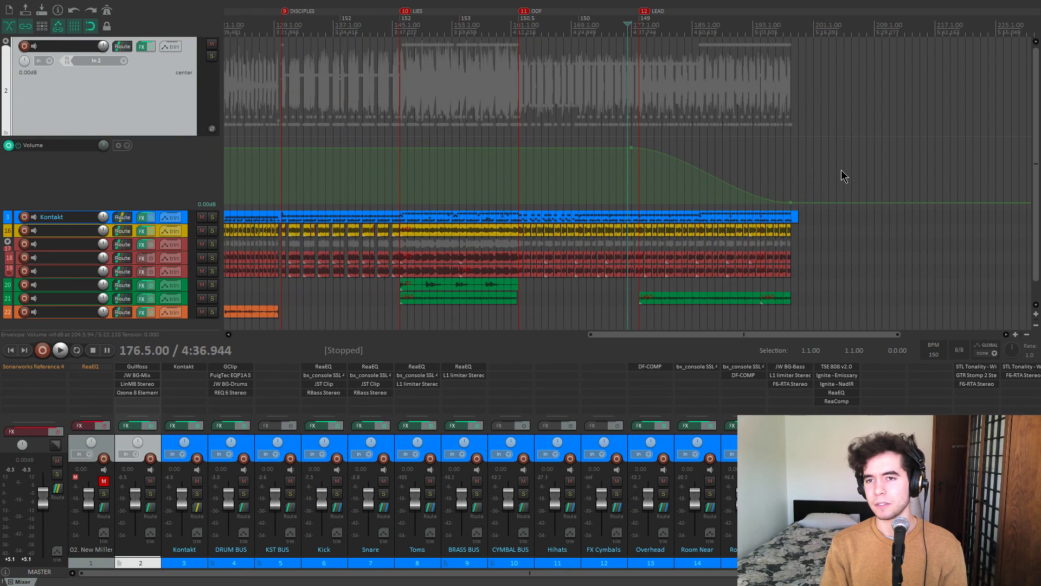
scroll(611, 135, up, 4)
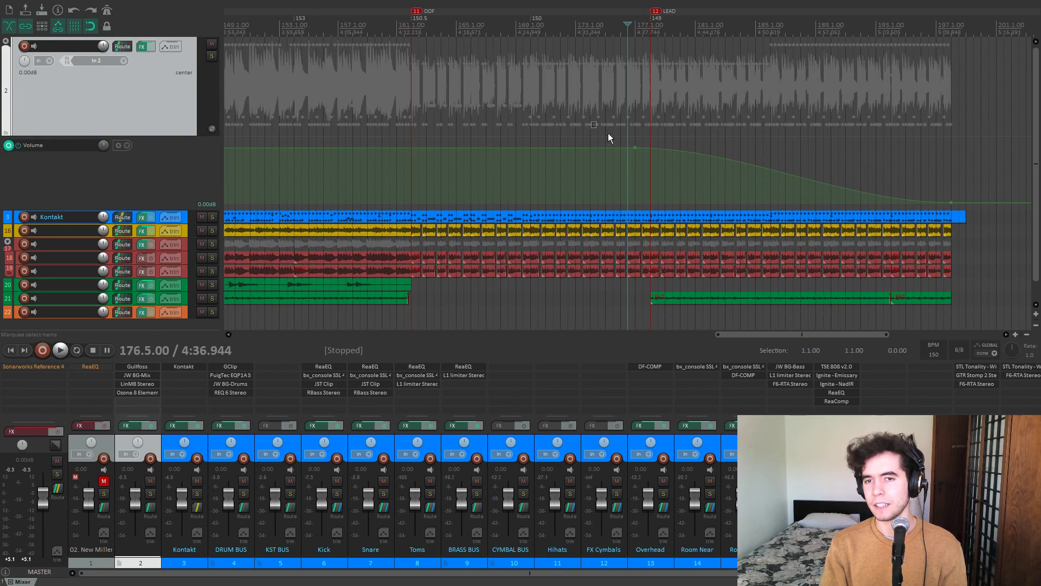
Try the Linear shape on the fade-out's starting volume point, and set its point shape to Slow start/end.
right_click(634, 148)
mouse_move(734, 204)
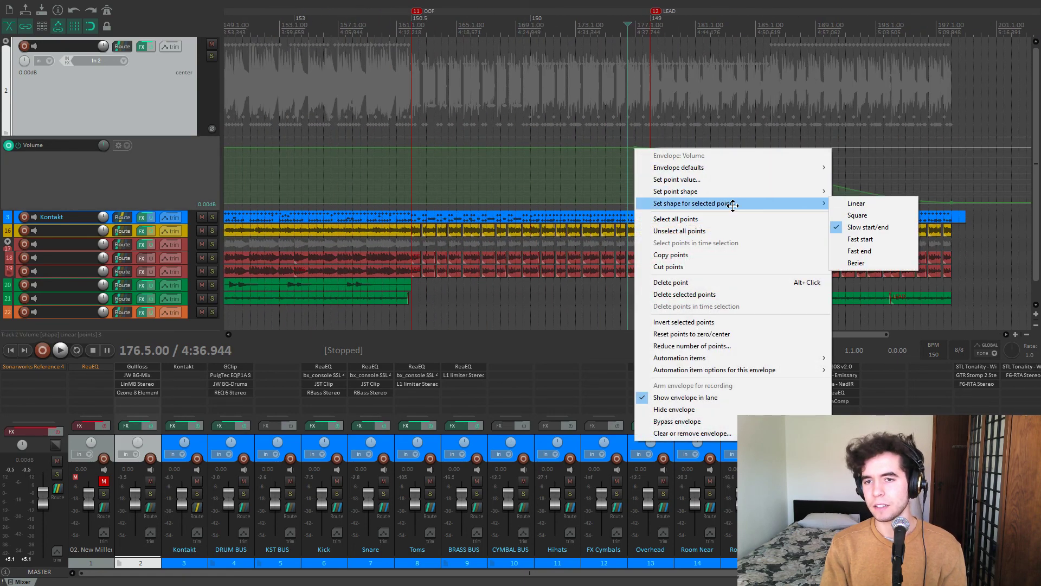
click(857, 203)
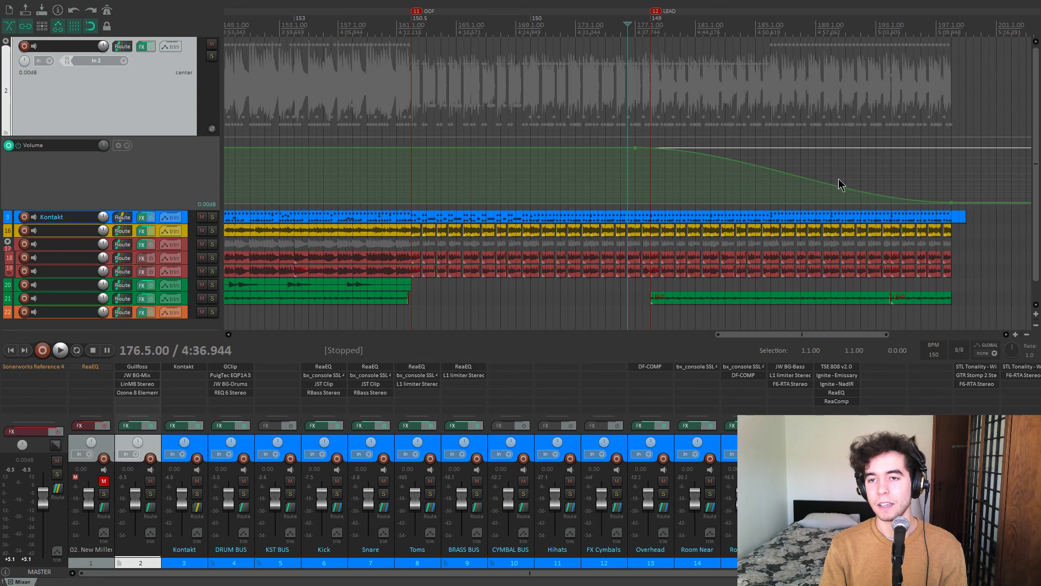
right_click(637, 147)
mouse_move(689, 191)
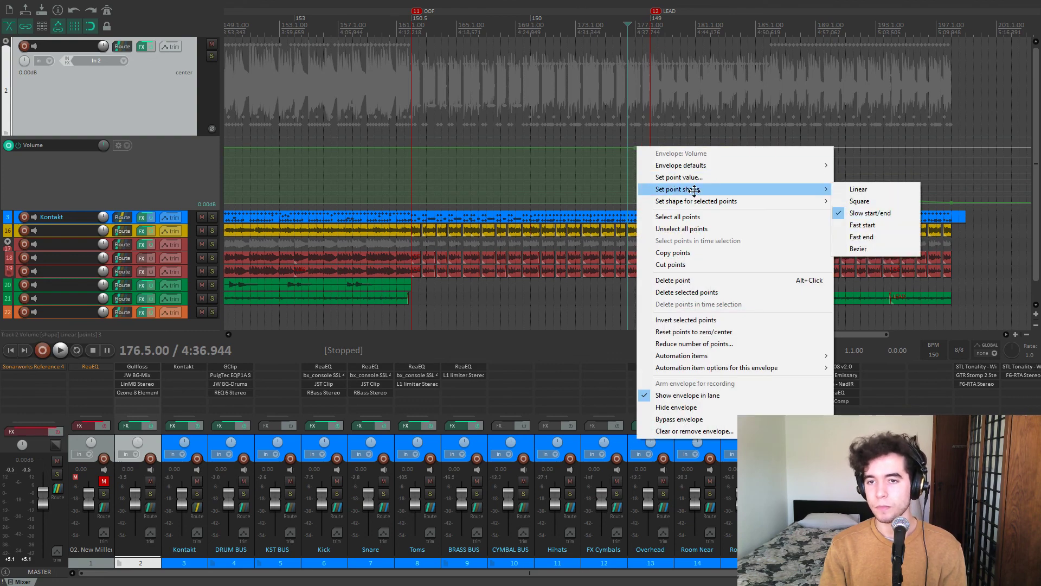
click(869, 213)
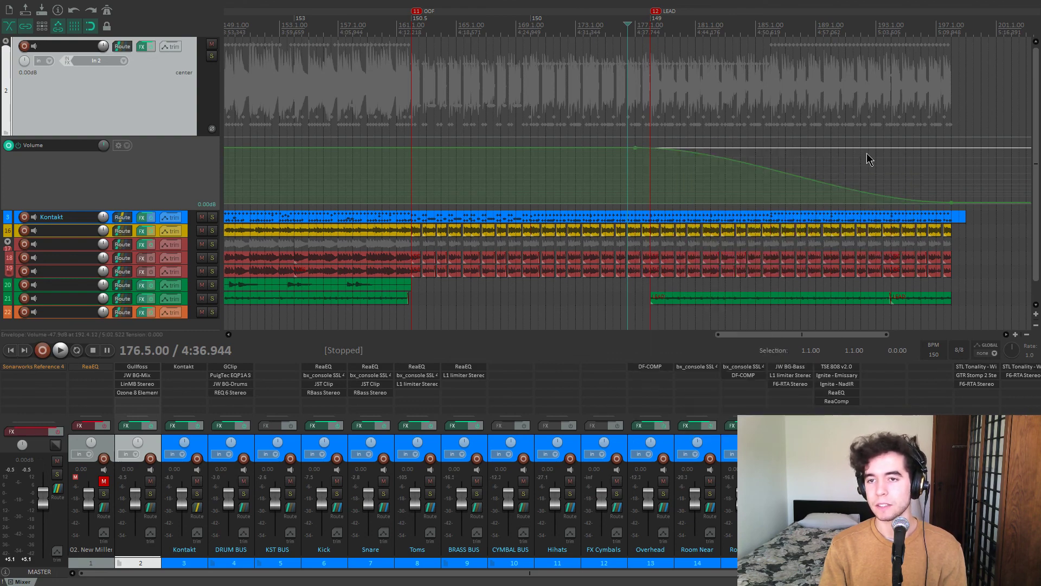
Hide track 2's volume envelope and restore all tracks to an even, medium height.
scroll(779, 190, down, 3)
scroll(542, 164, down, 4)
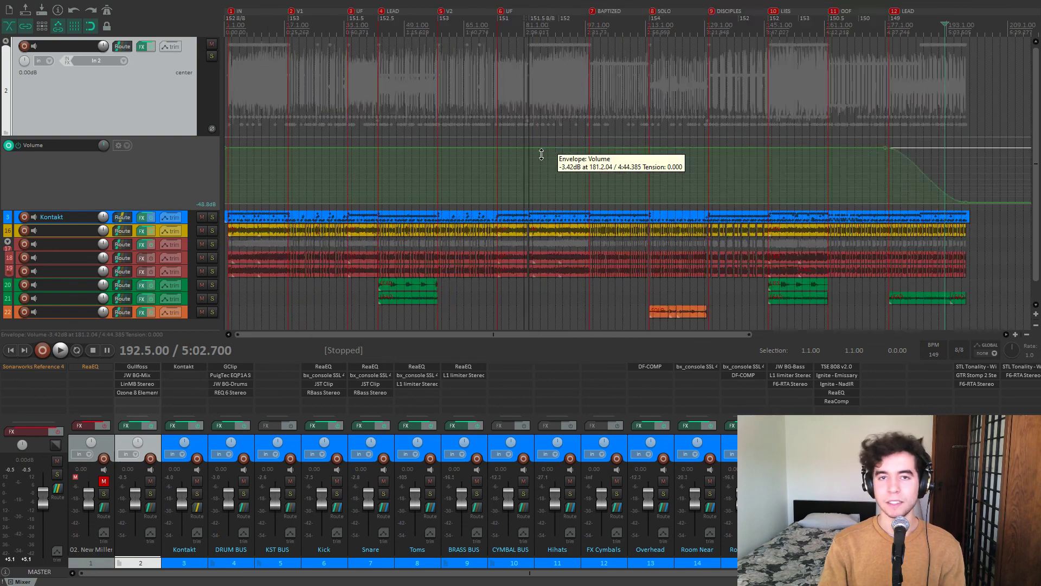
scroll(488, 141, down, 2)
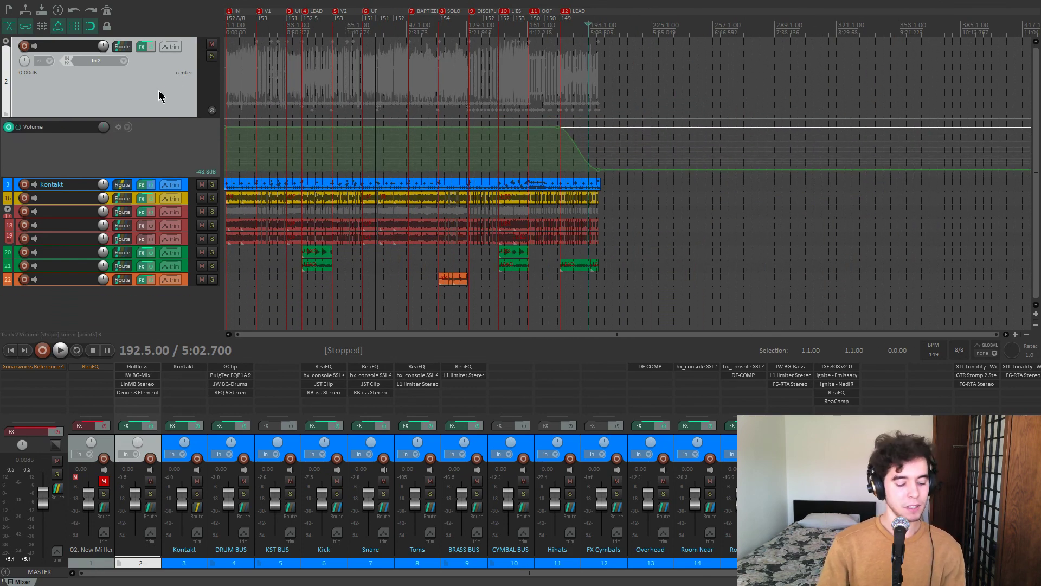
click(6, 111)
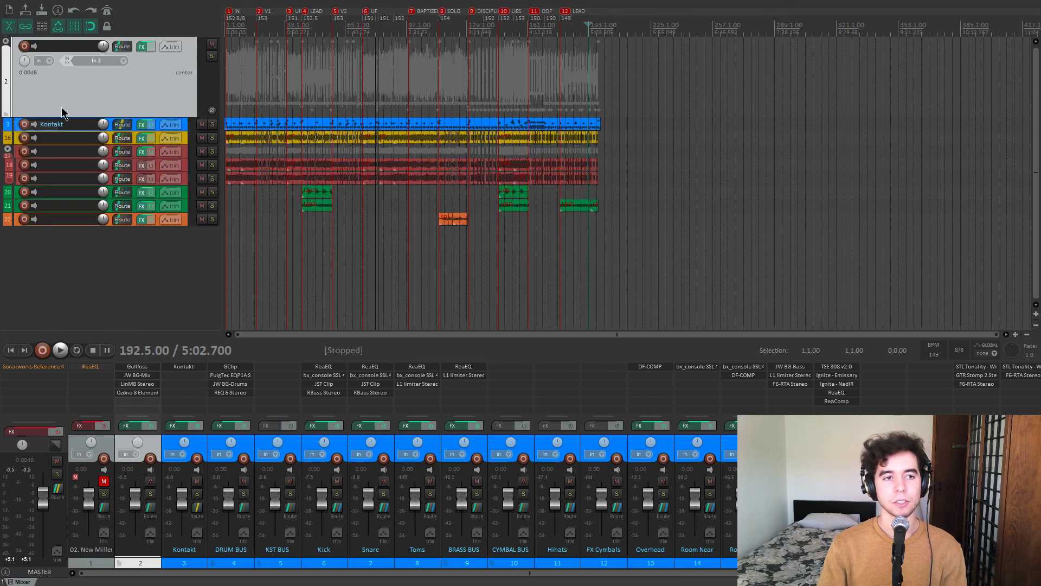
drag(62, 116, 144, 97)
click(6, 42)
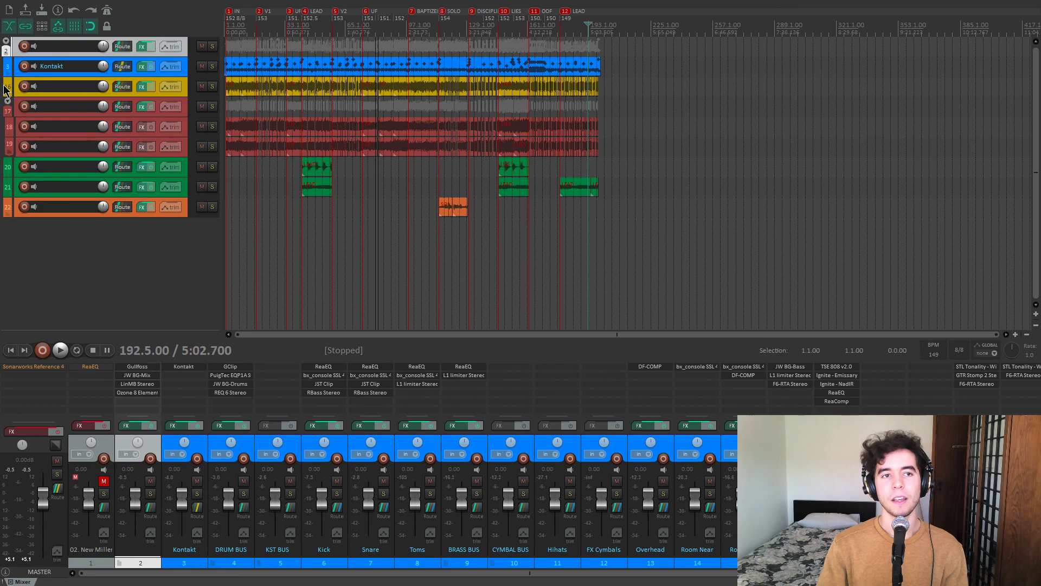
scroll(6, 91, up, 3)
Select track 17 and return the edit cursor to the song's start at bar 2.
click(427, 140)
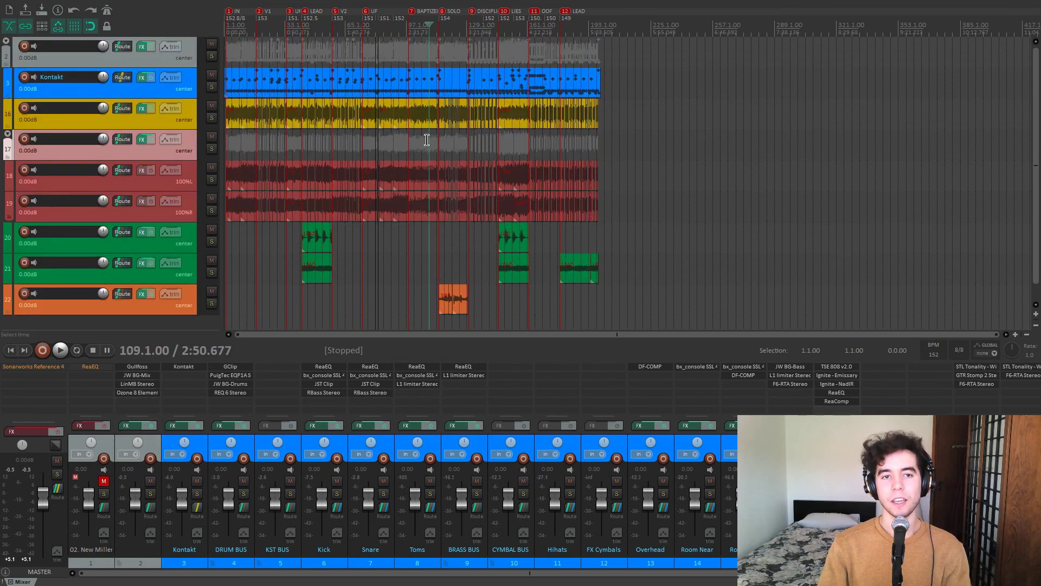
key(Home)
scroll(426, 141, up, 3)
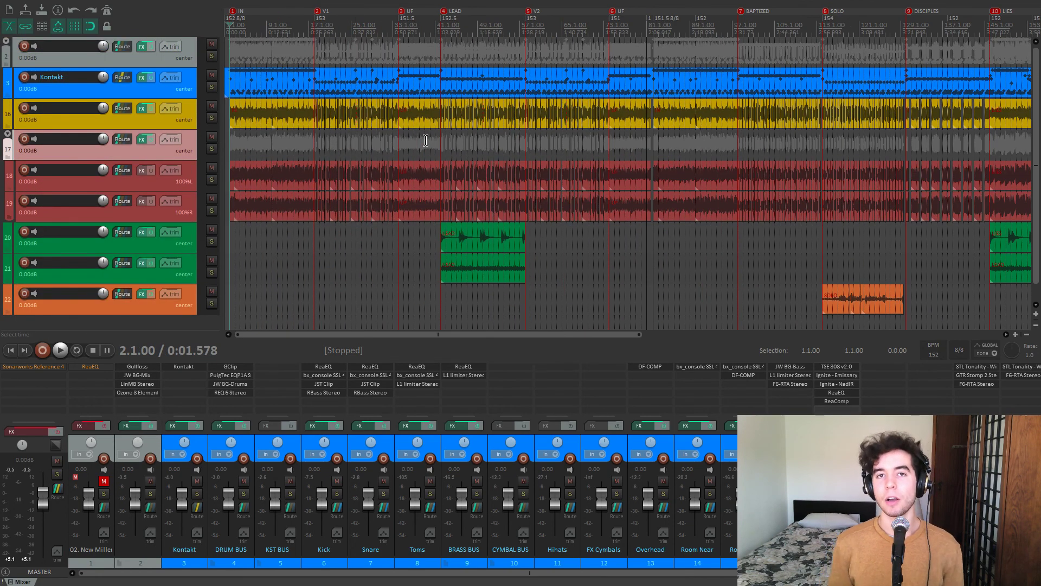